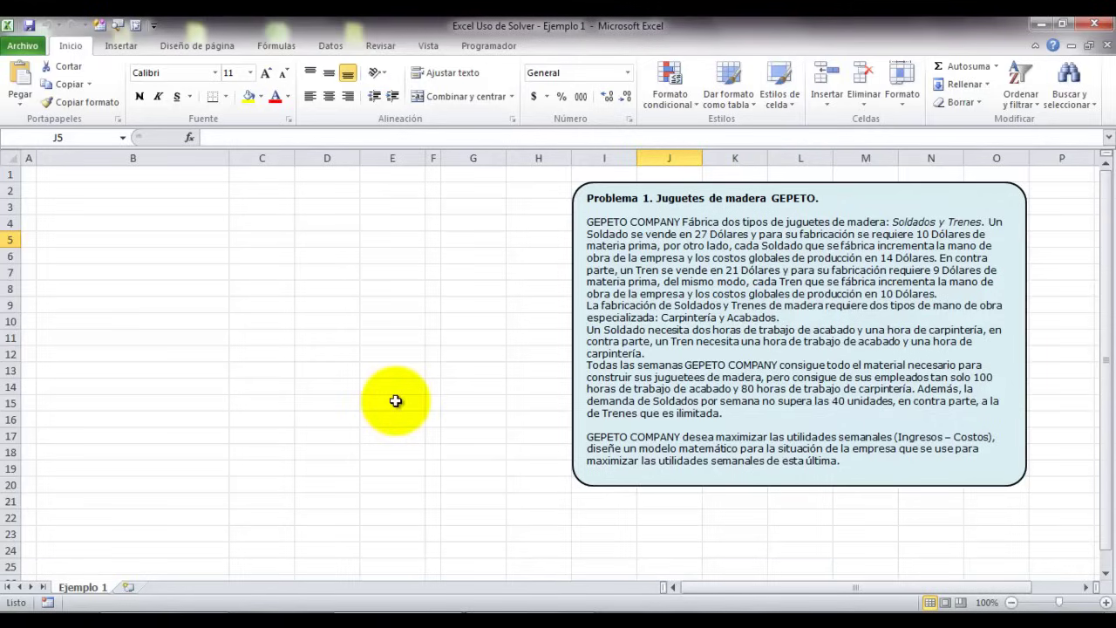
From Excel Options, open the Excel Add-ins manager and tick Solver
left_click(16, 49)
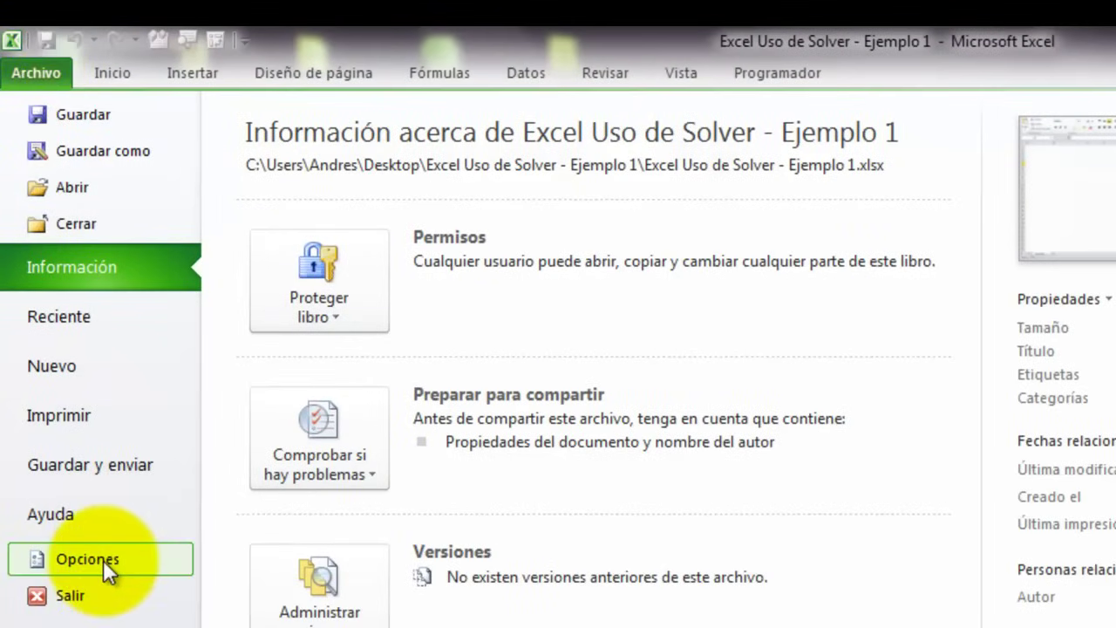
left_click(103, 560)
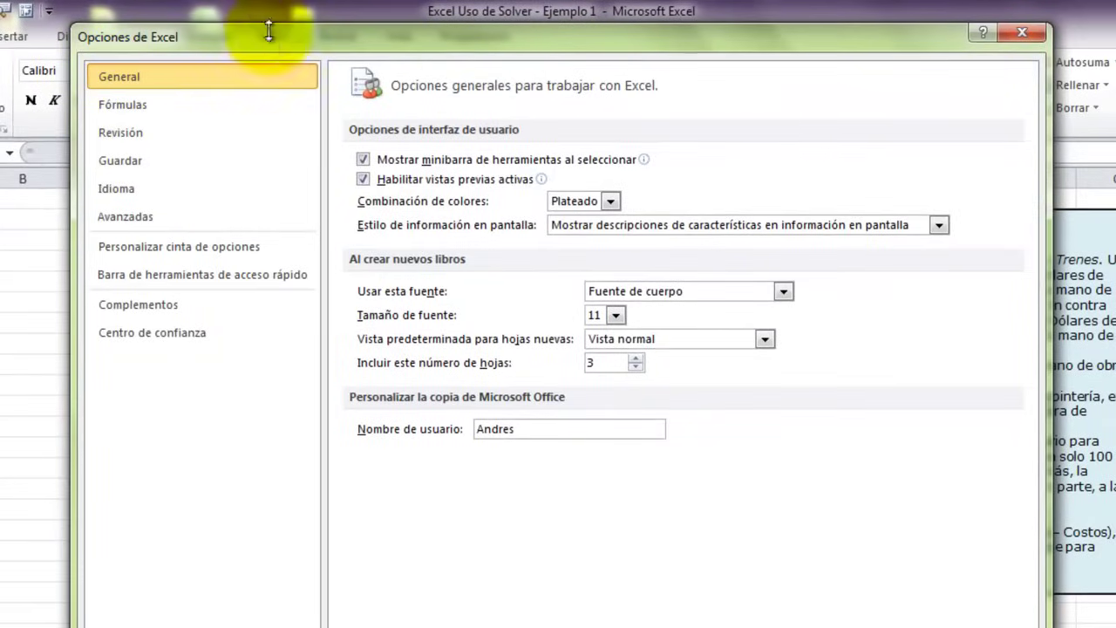
left_click(144, 311)
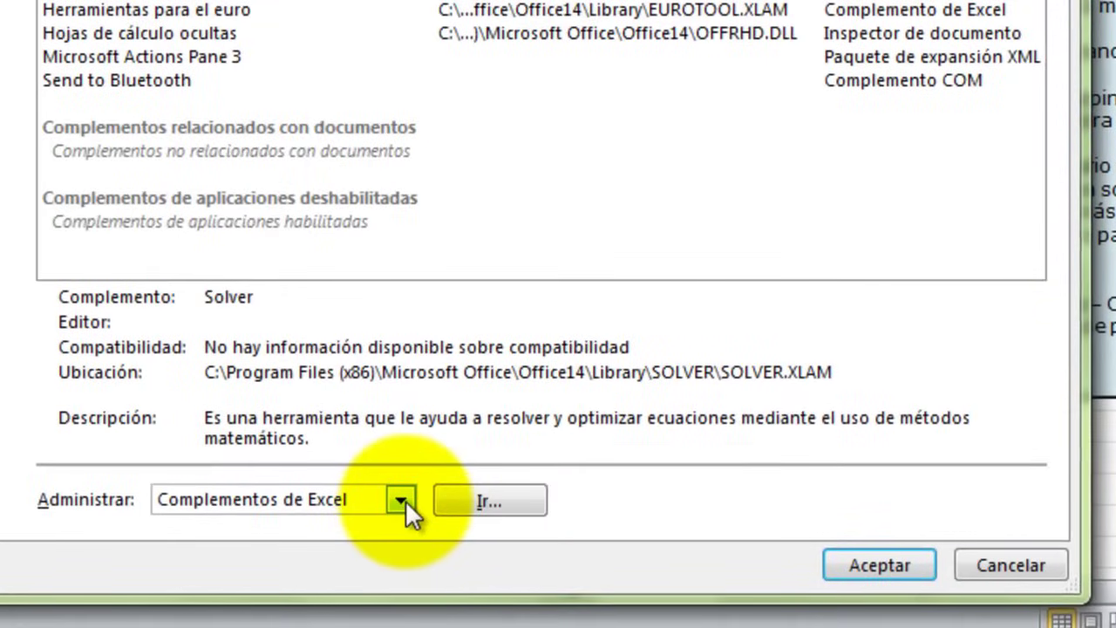
left_click(406, 500)
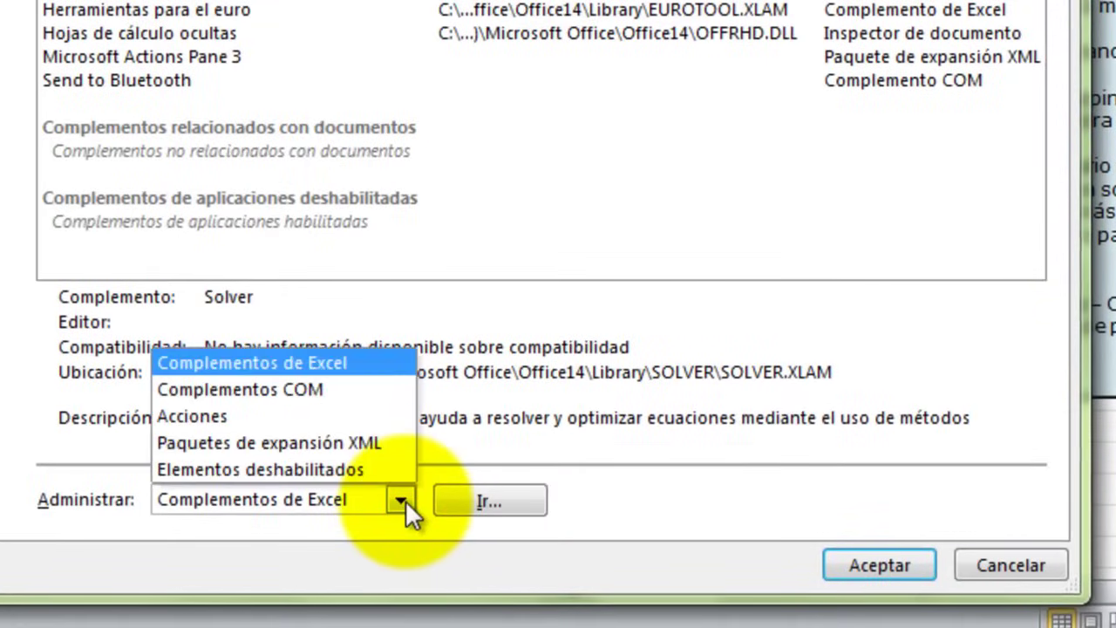
left_click(265, 363)
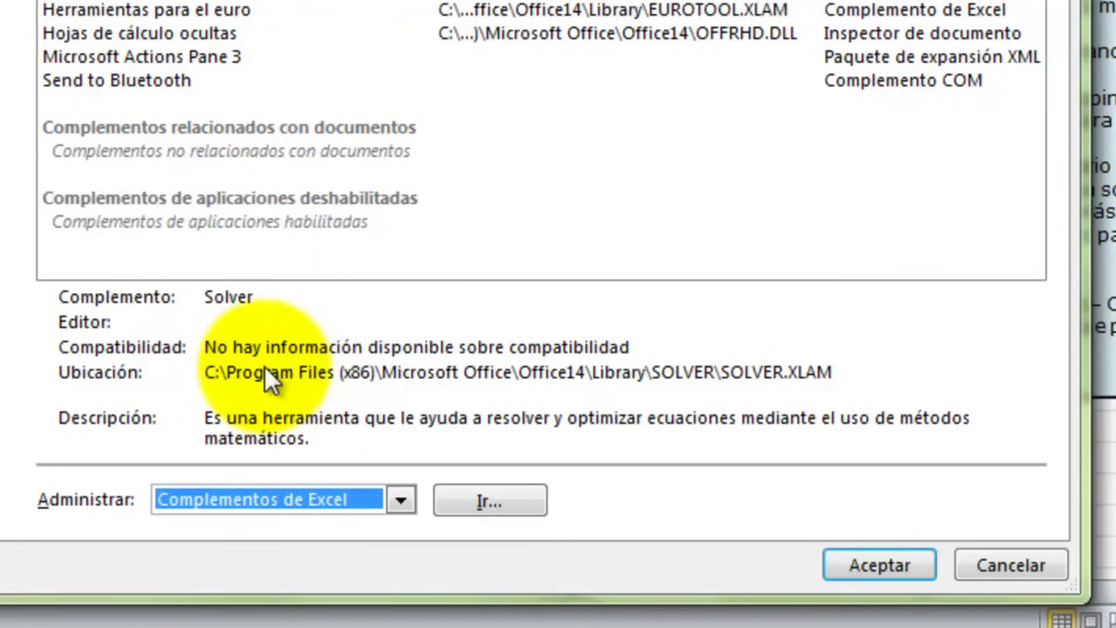
left_click(489, 499)
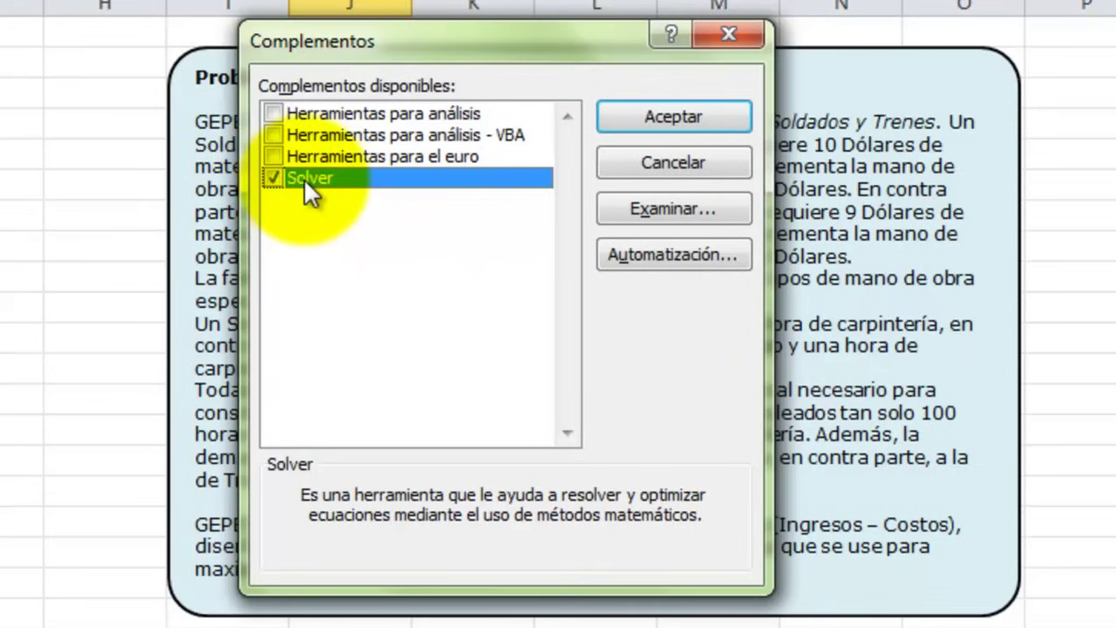
Enable Solver and launch it from the Data tab, showing objective $J$16 set to Max
left_click(640, 109)
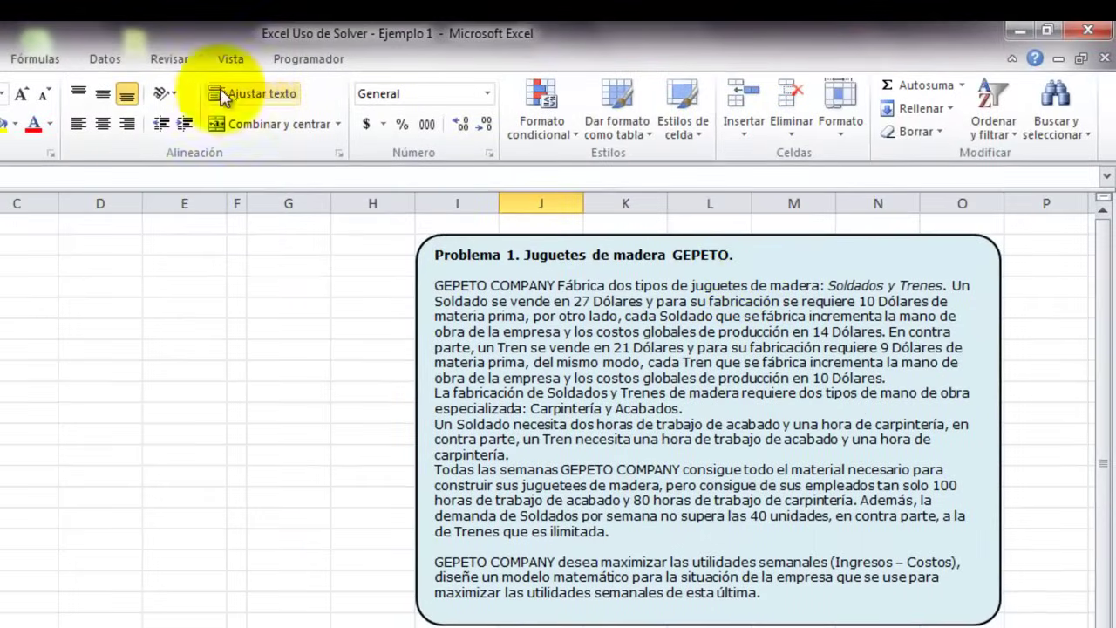
left_click(116, 61)
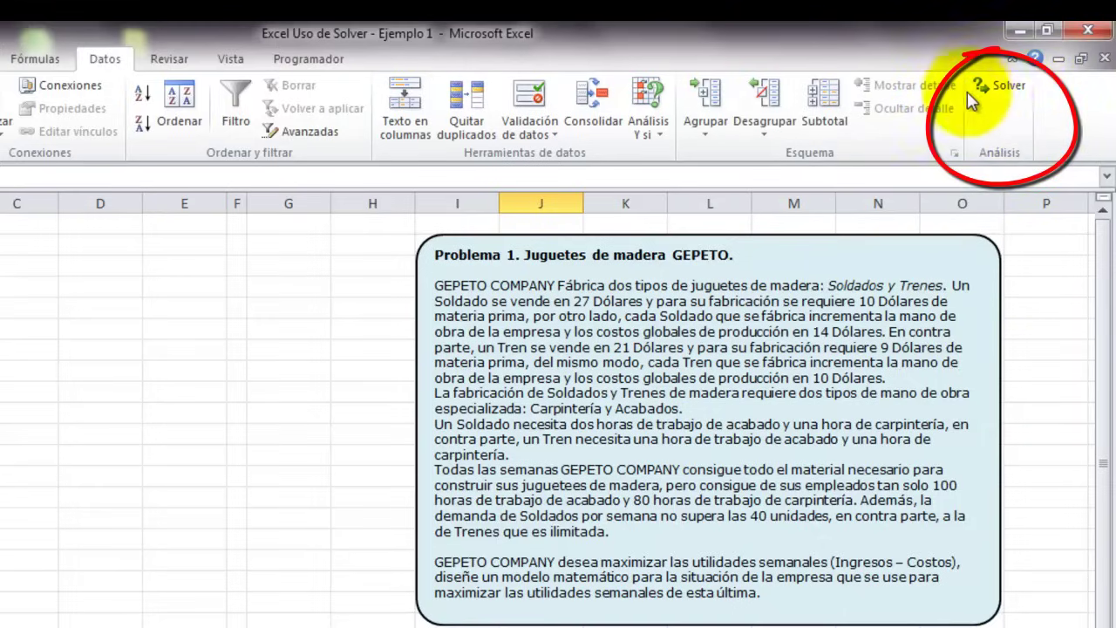
left_click(1003, 88)
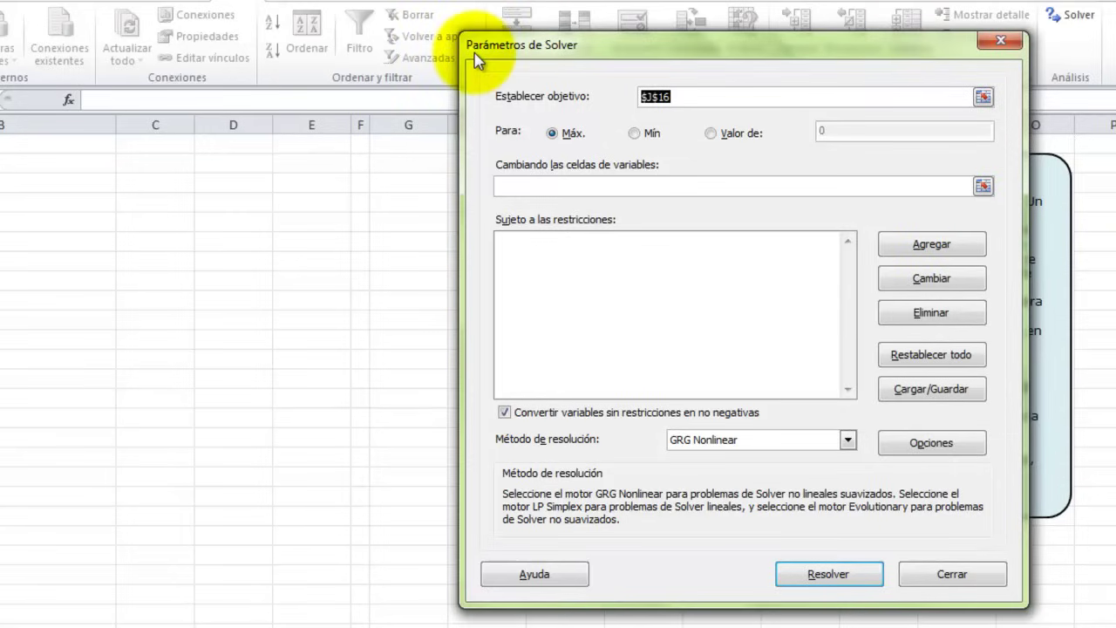
Dismiss the Solver Parameters dialog to get back to the GEPETO problem sheet
left_click(951, 579)
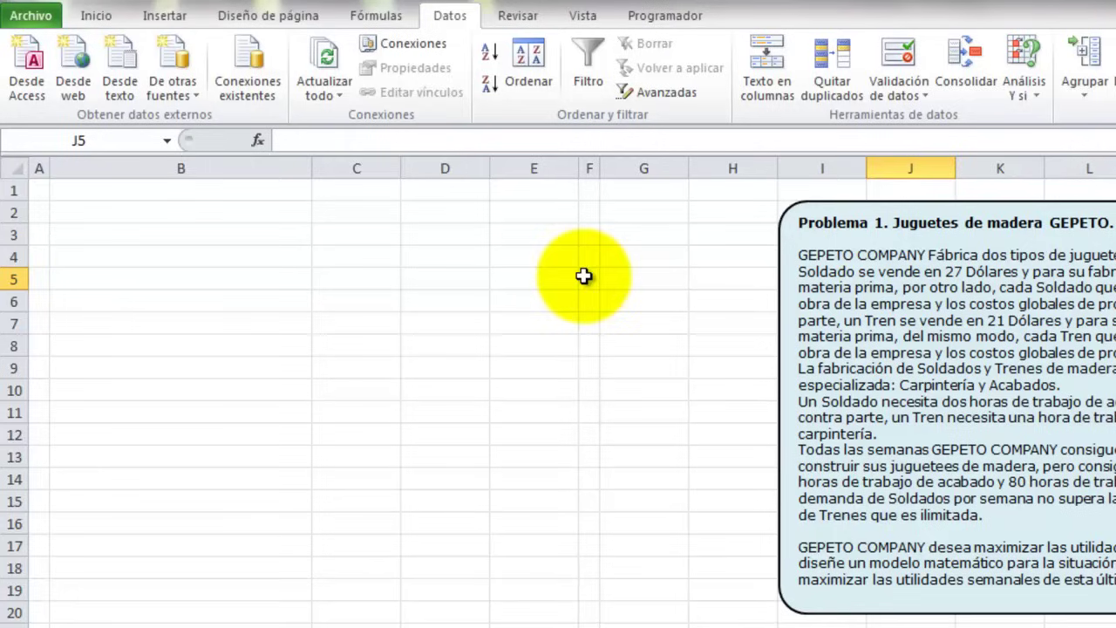
Enter the table headers: Recursos in B3, Tipo de Juguete in C2, Soldado in C3, Tren in D3
left_click(200, 235)
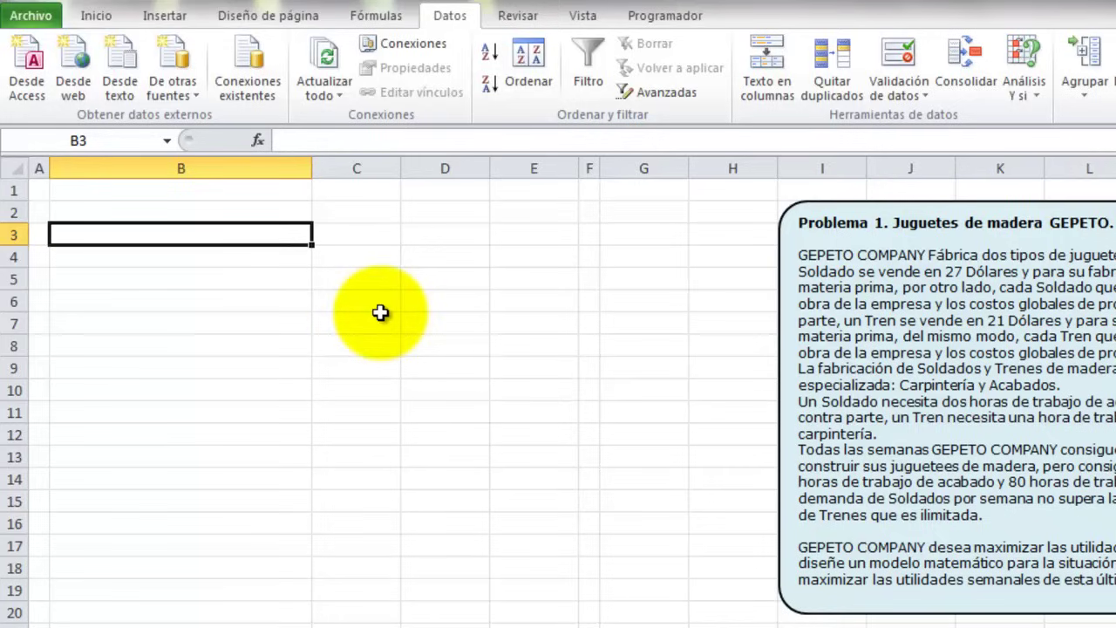
type("Recd")
key("BackSpace")
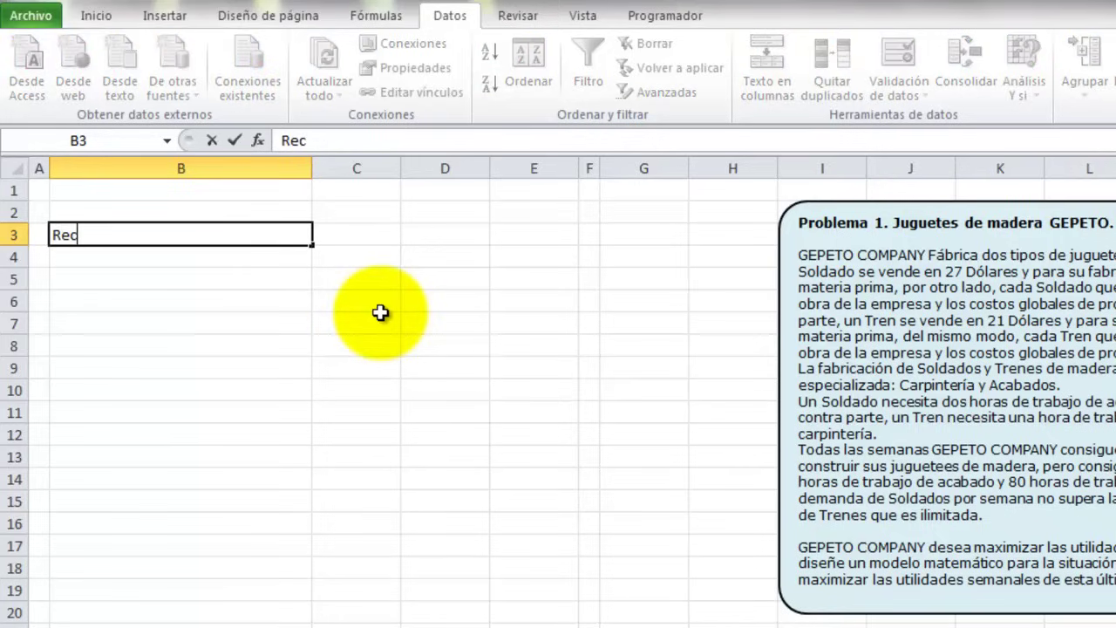
type("ursos")
key("Return")
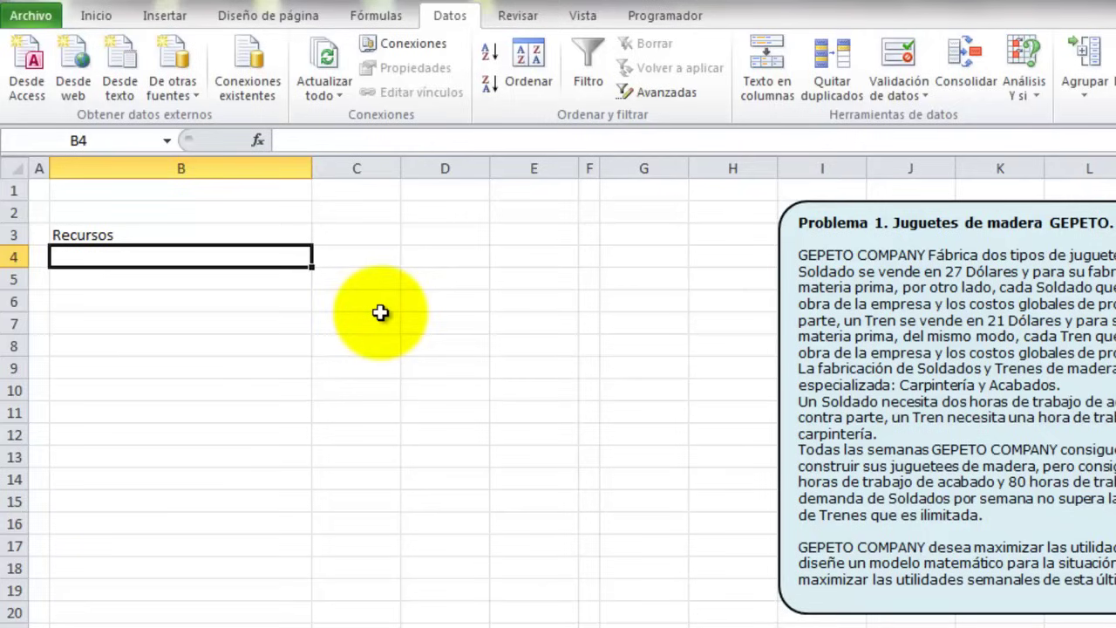
key("Up")
key("Up")
key("Right")
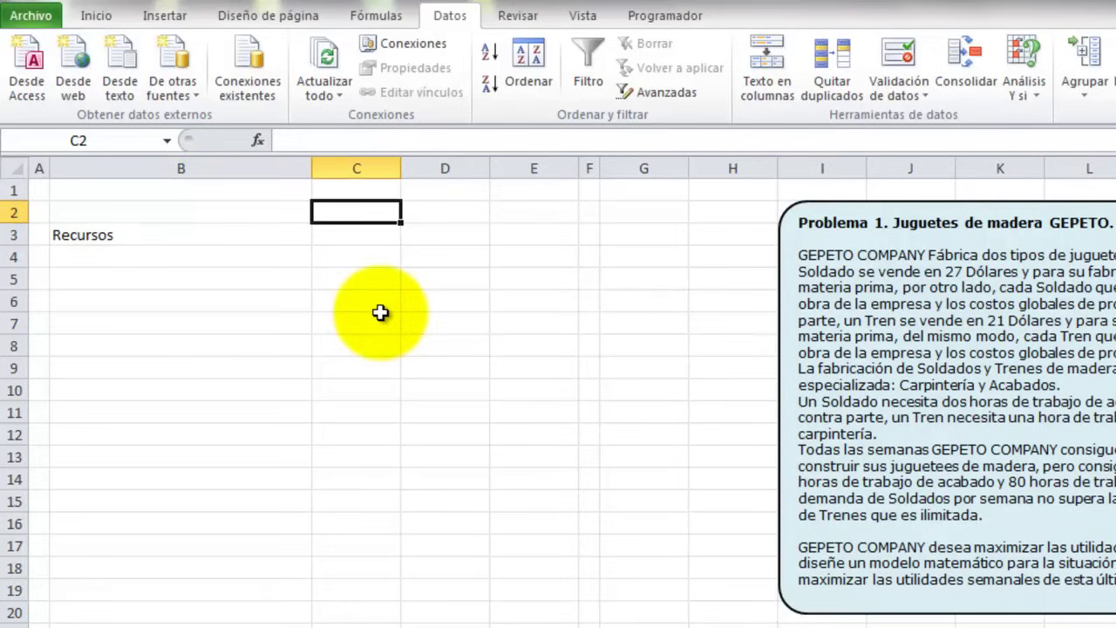
type("Tipo de")
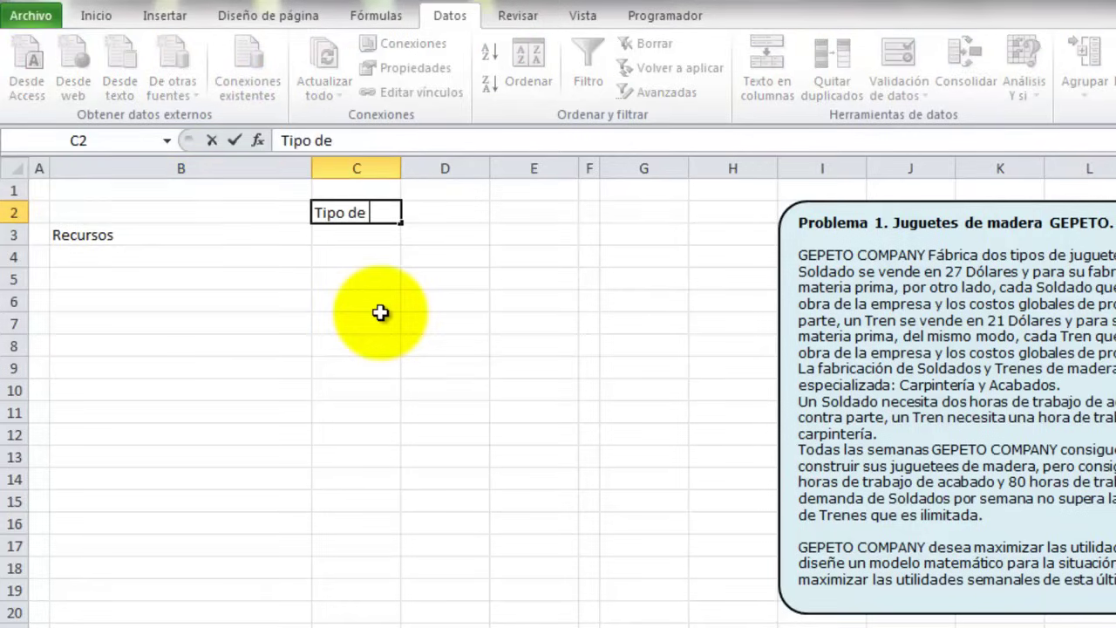
type(" Juguete")
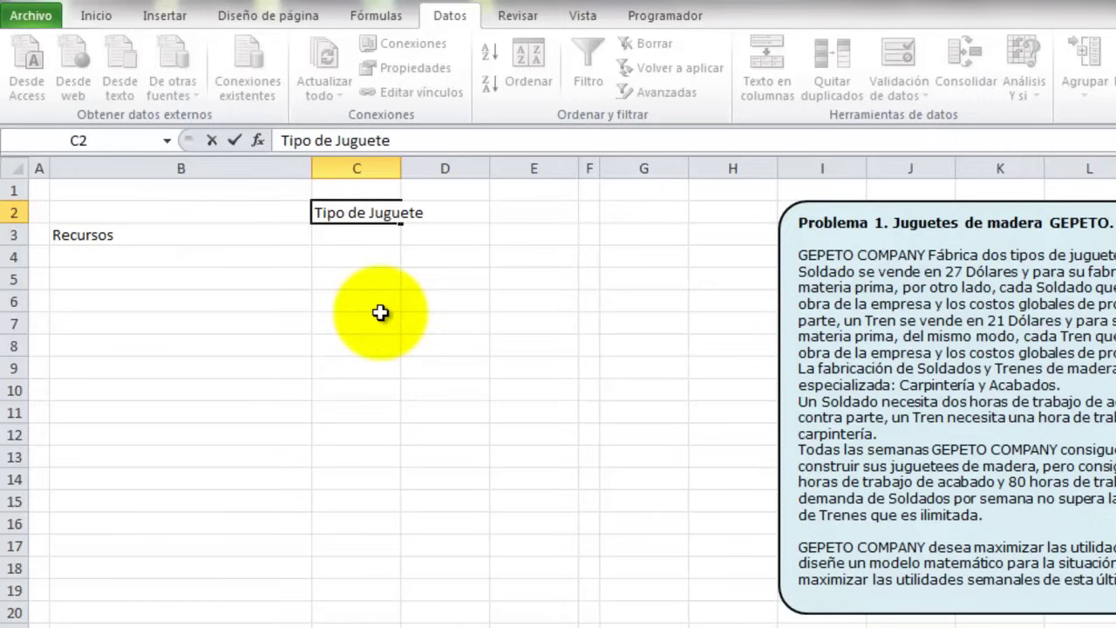
key("Return")
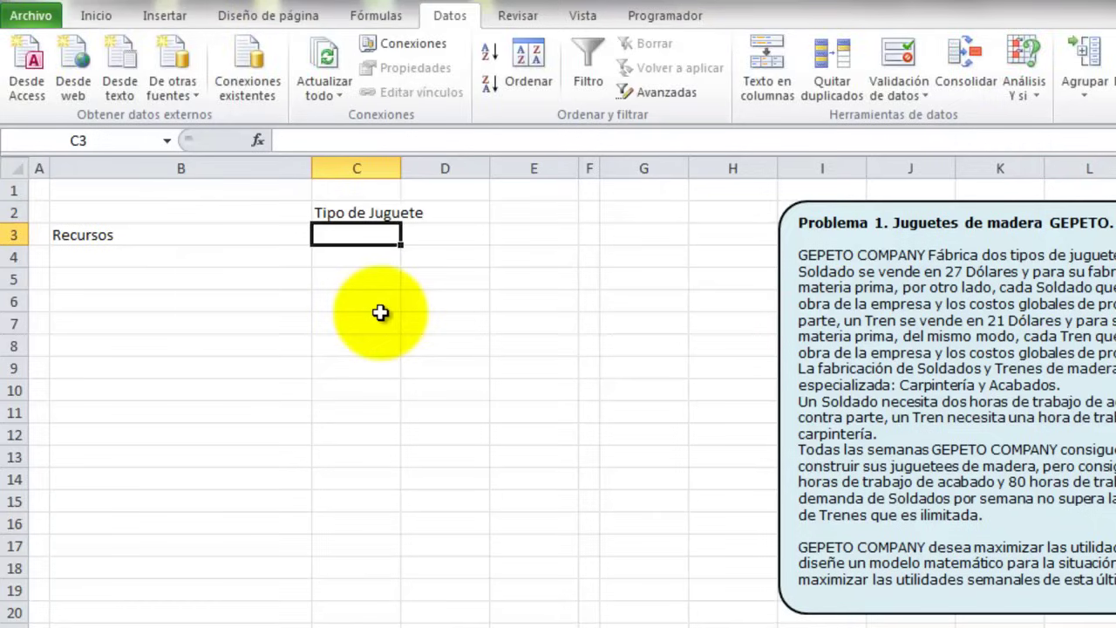
type("Soldado")
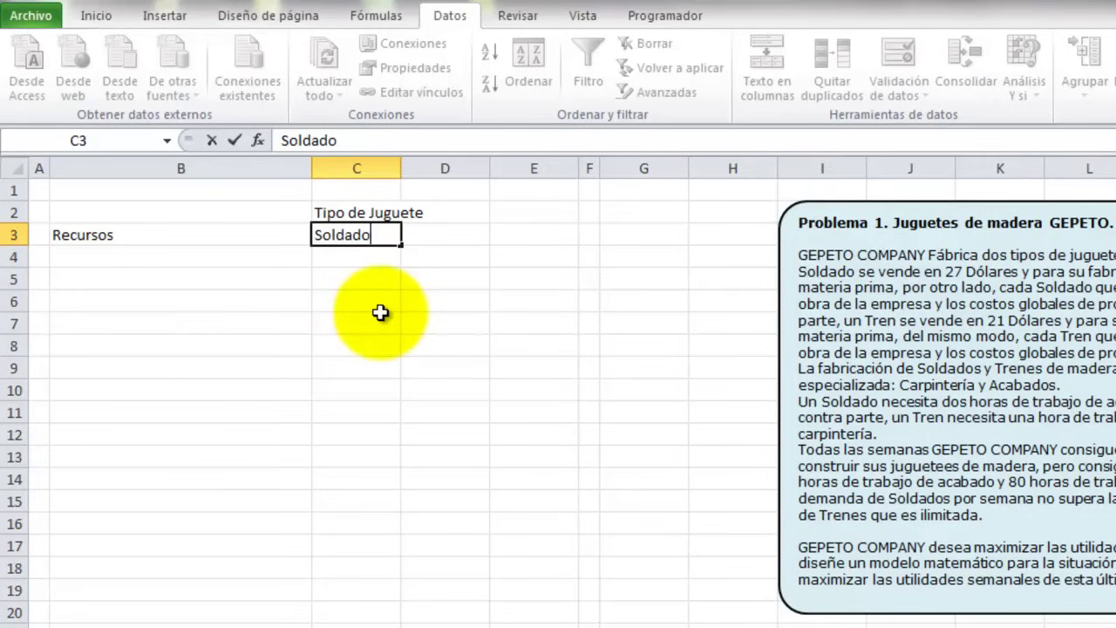
key("Tab")
type("Tren")
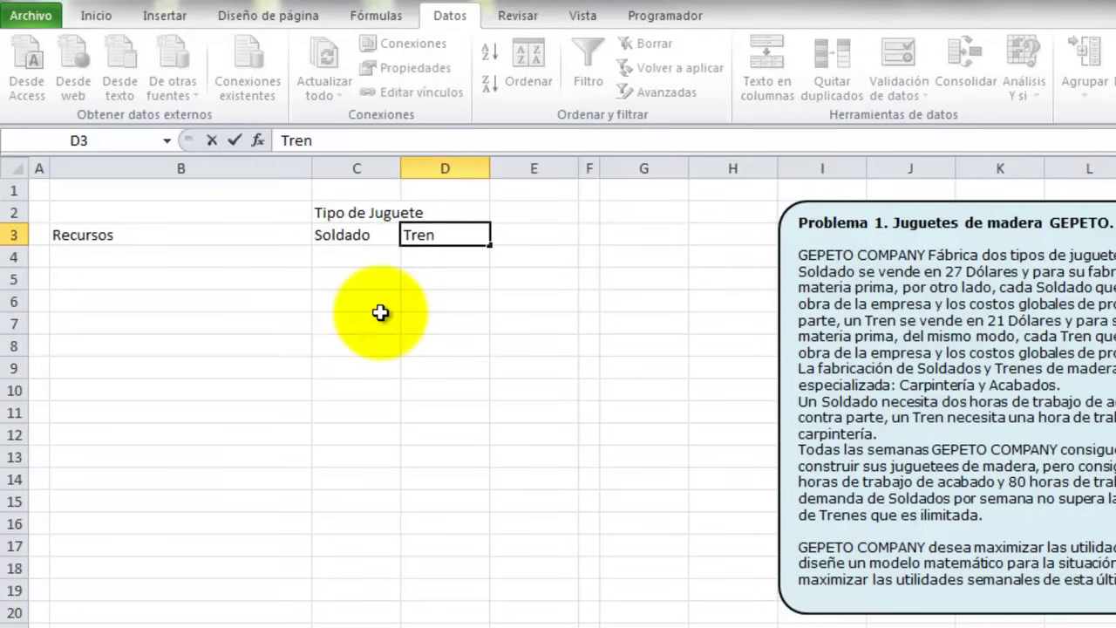
key("Return")
Add row labels for sale price, raw material cost, Costo Fijo en Dólares and Utilidad Bruta en dolares
key("Left")
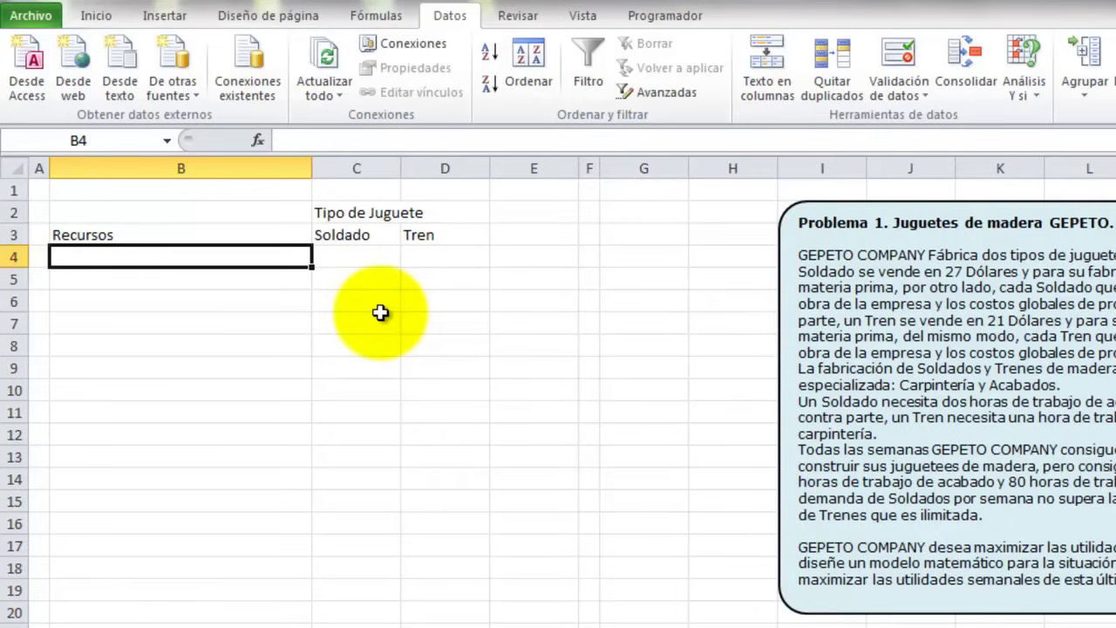
type("Preci")
type("o de ")
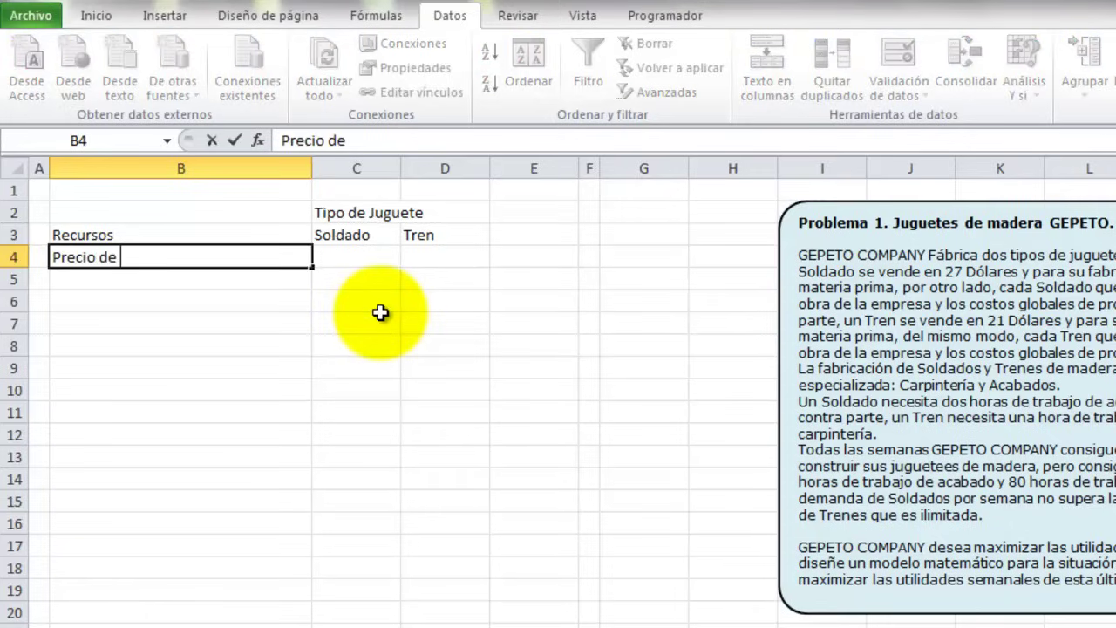
type("venta en dol")
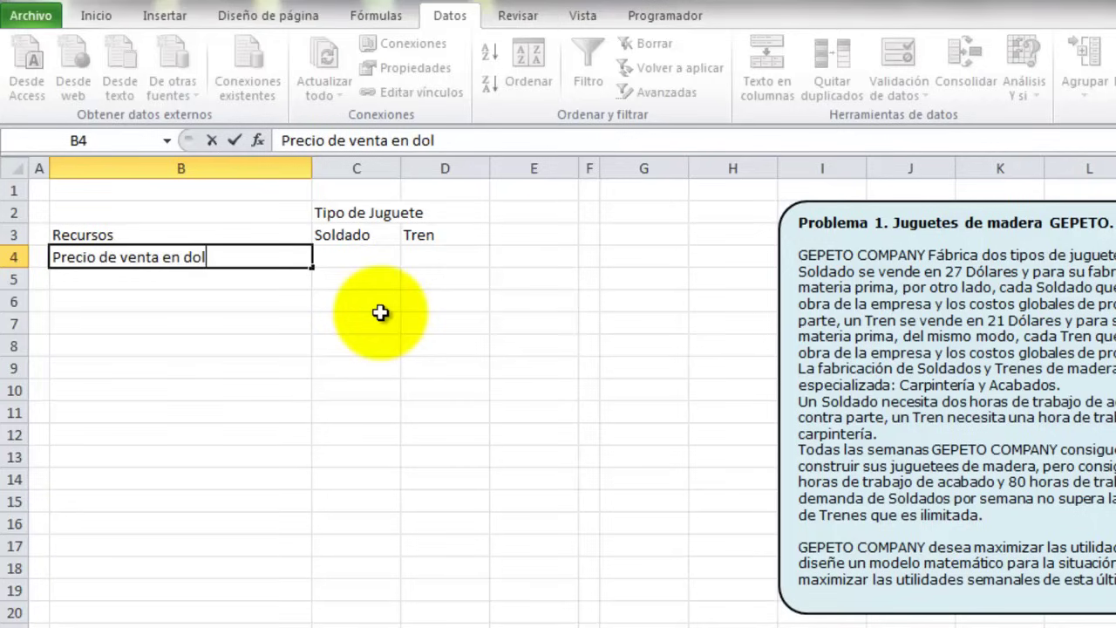
type("ares")
key("Return")
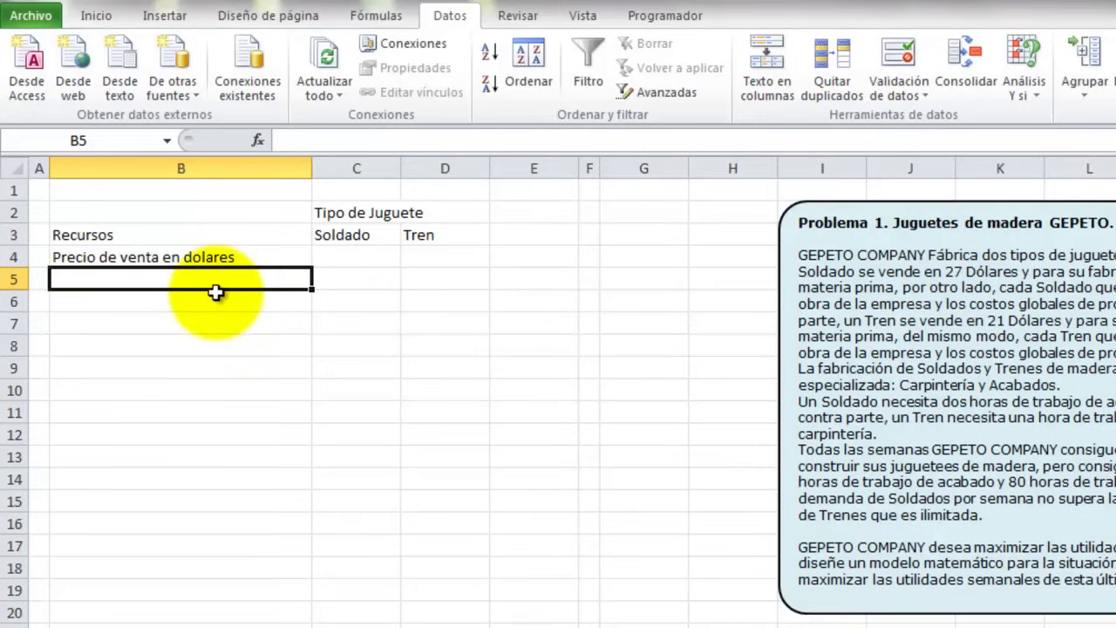
type("Costo de ")
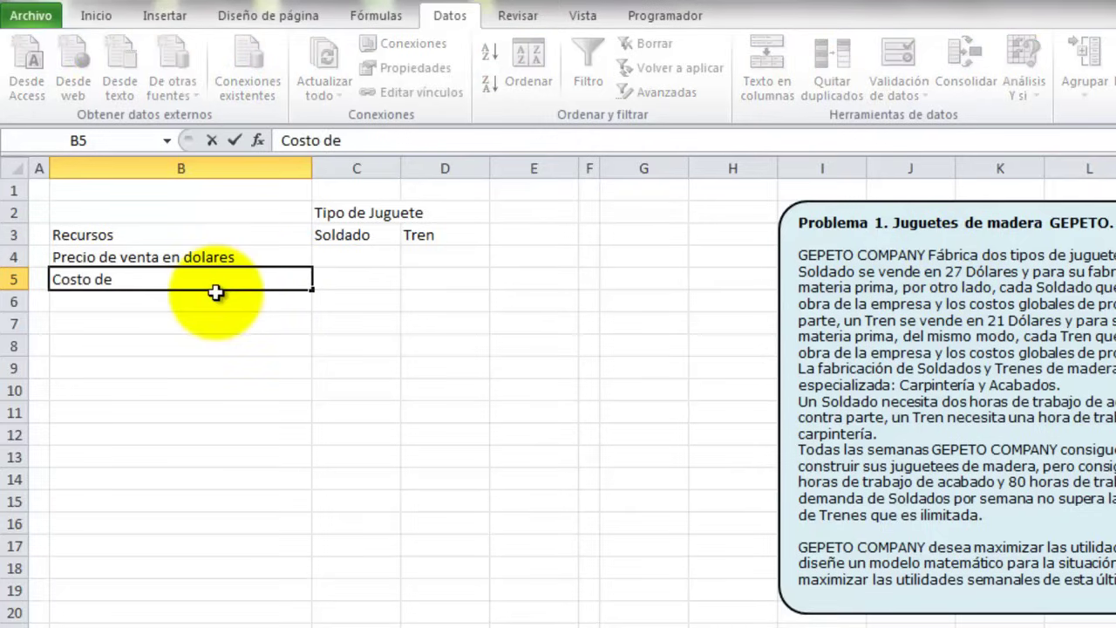
type("mat")
type("eria pri")
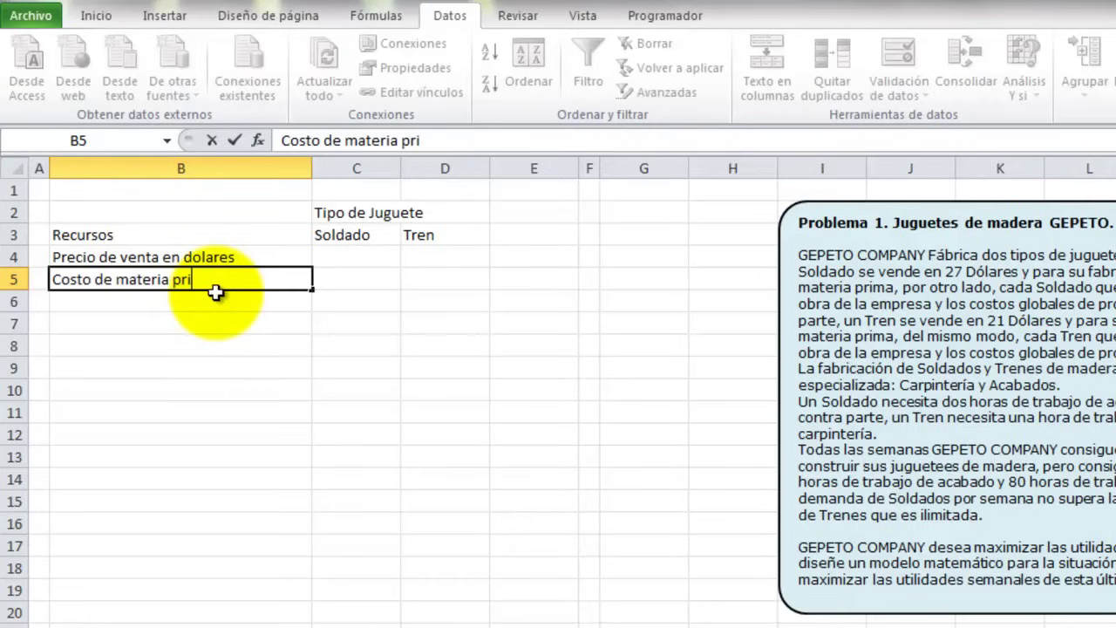
type("ma en dola")
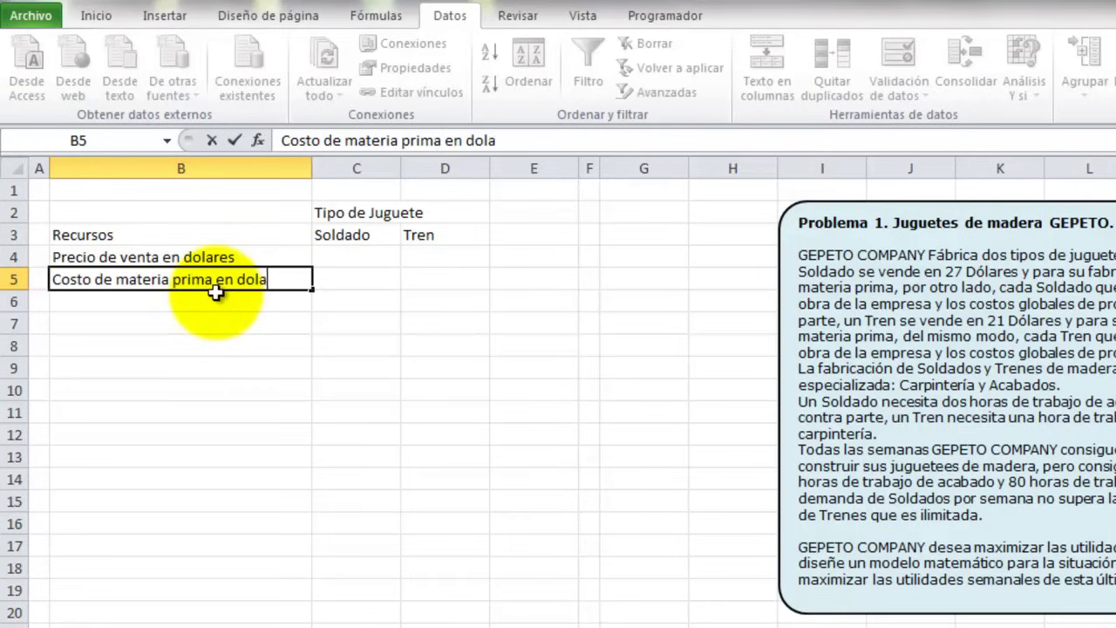
type("res")
key("Return")
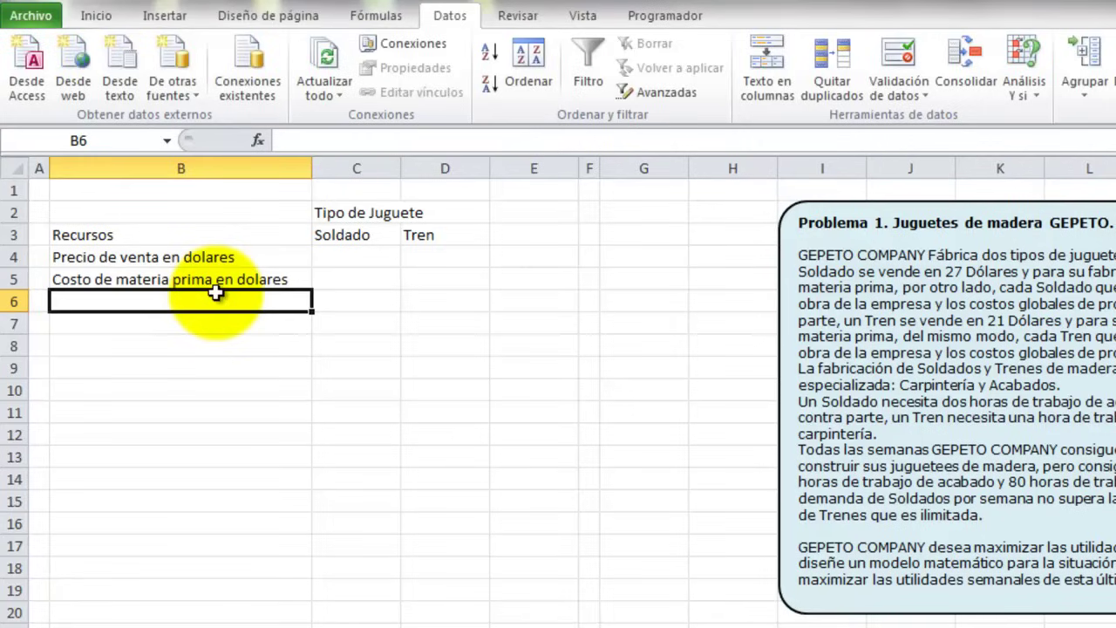
type("Co")
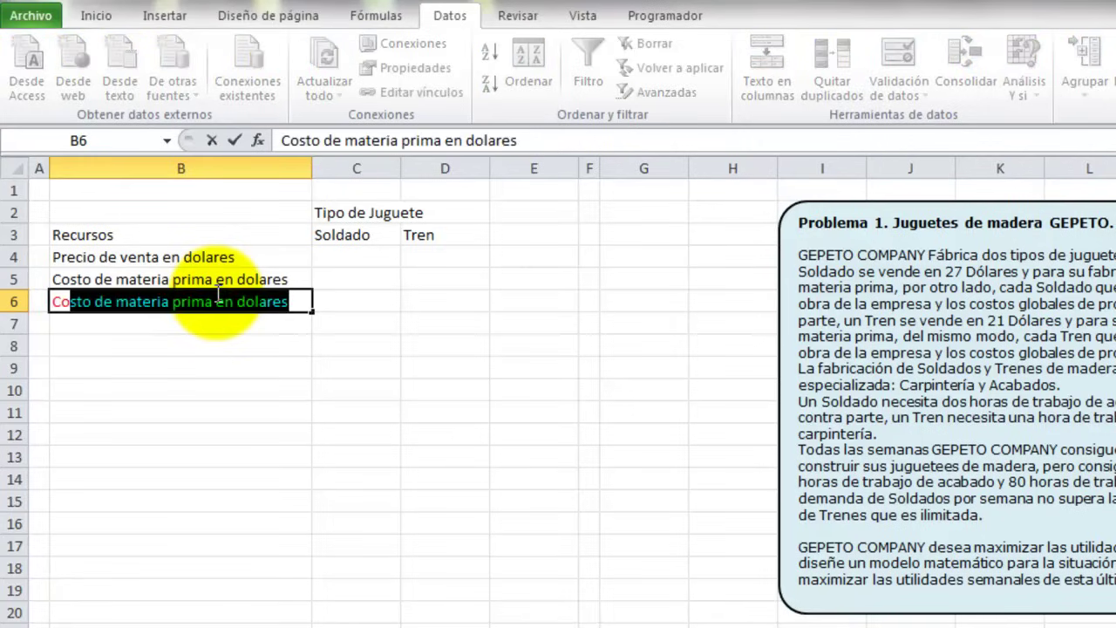
type("sto")
type(" Fijo en ")
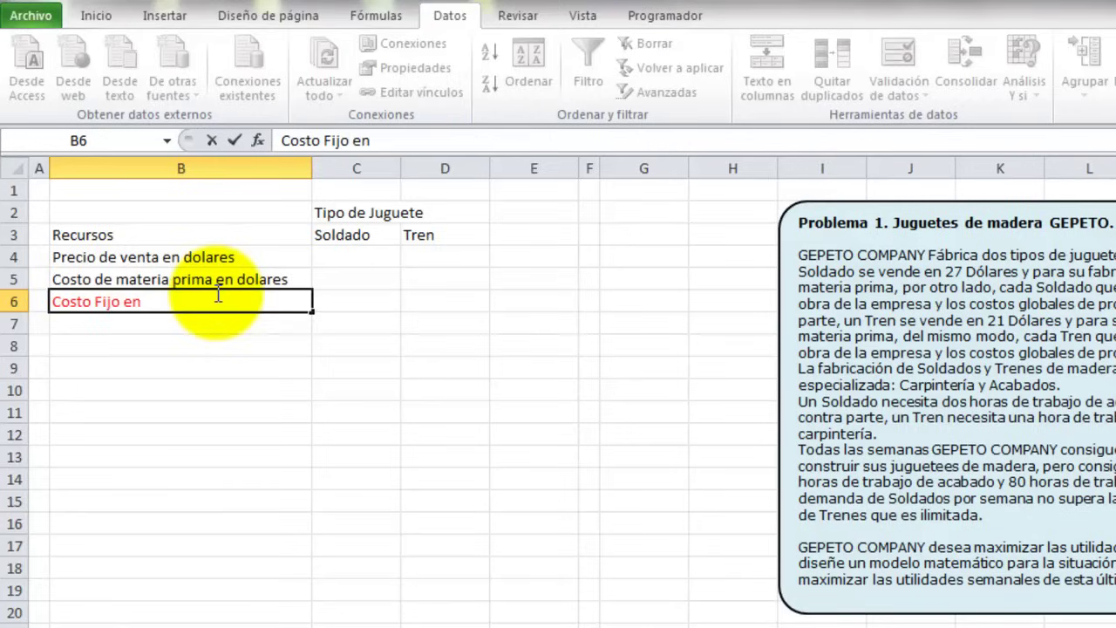
type("Dólares")
key("Return")
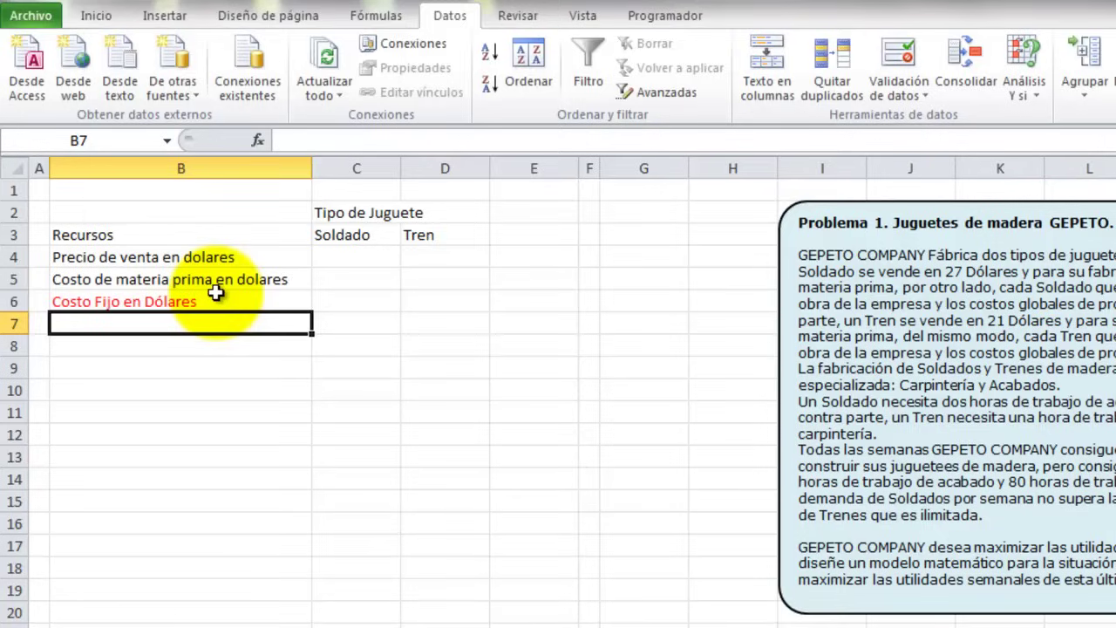
type("Utili")
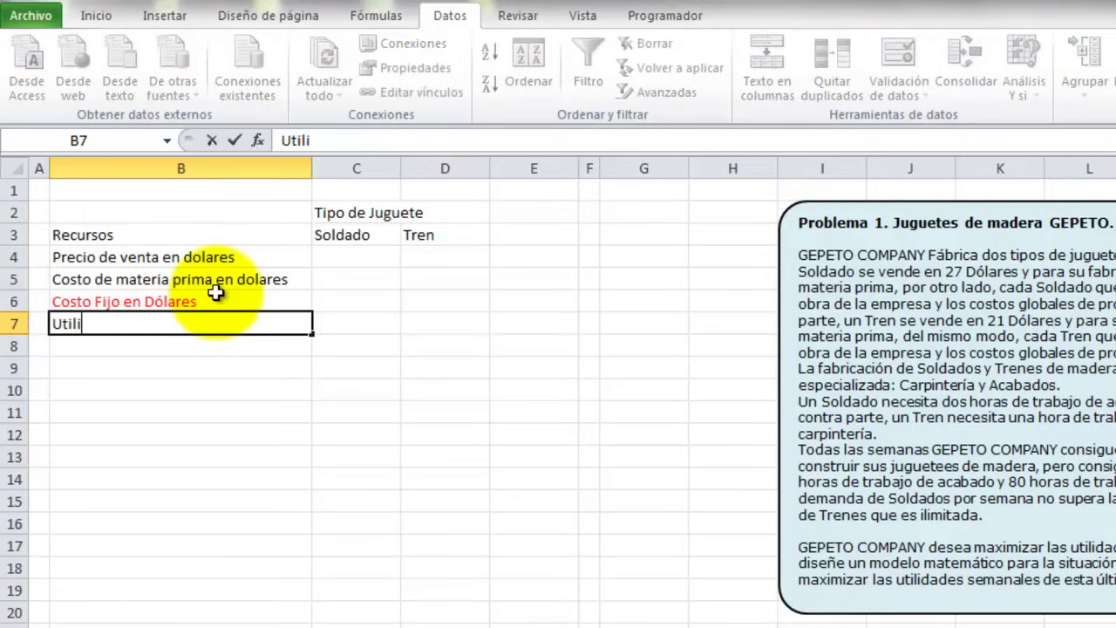
type("dad")
type(" Bruta")
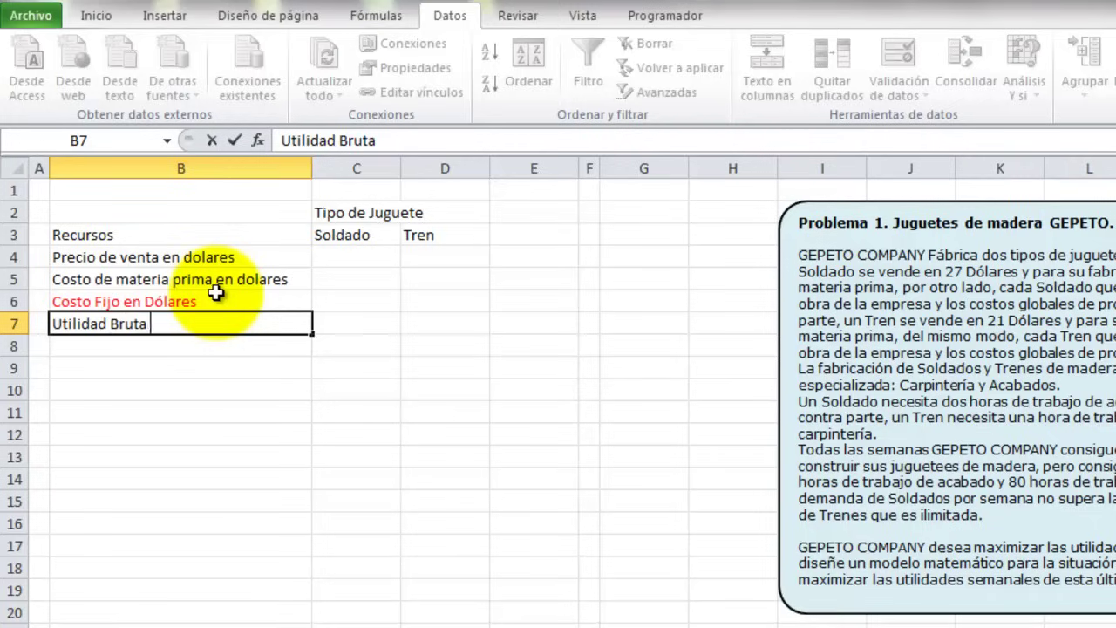
type(" en dlo")
key("BackSpace")
key("BackSpace")
type("ol")
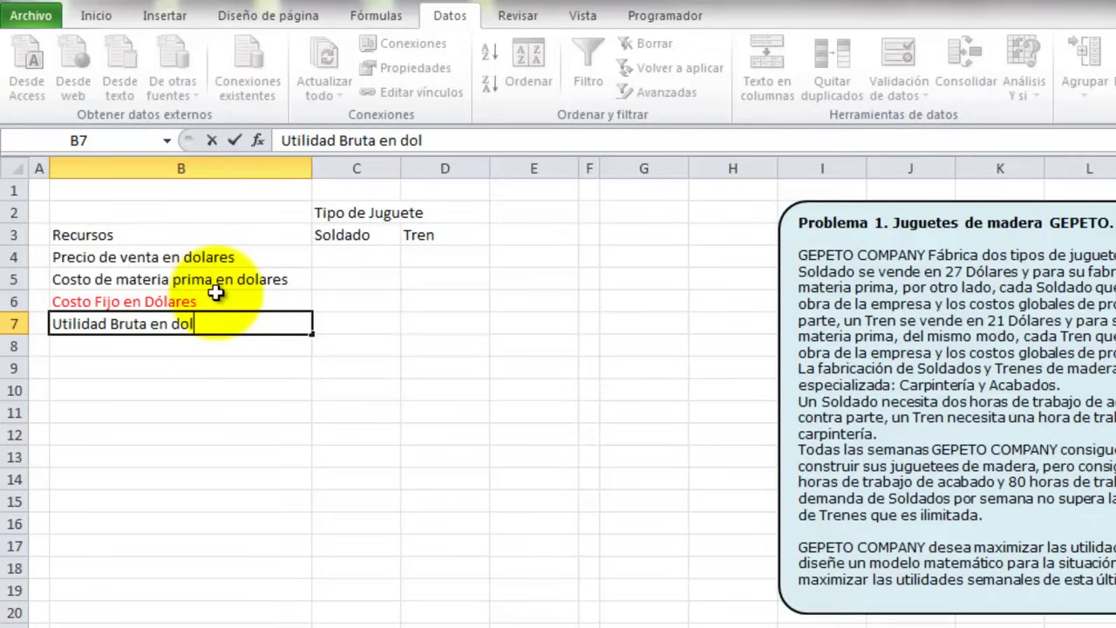
type("ares")
key("Return")
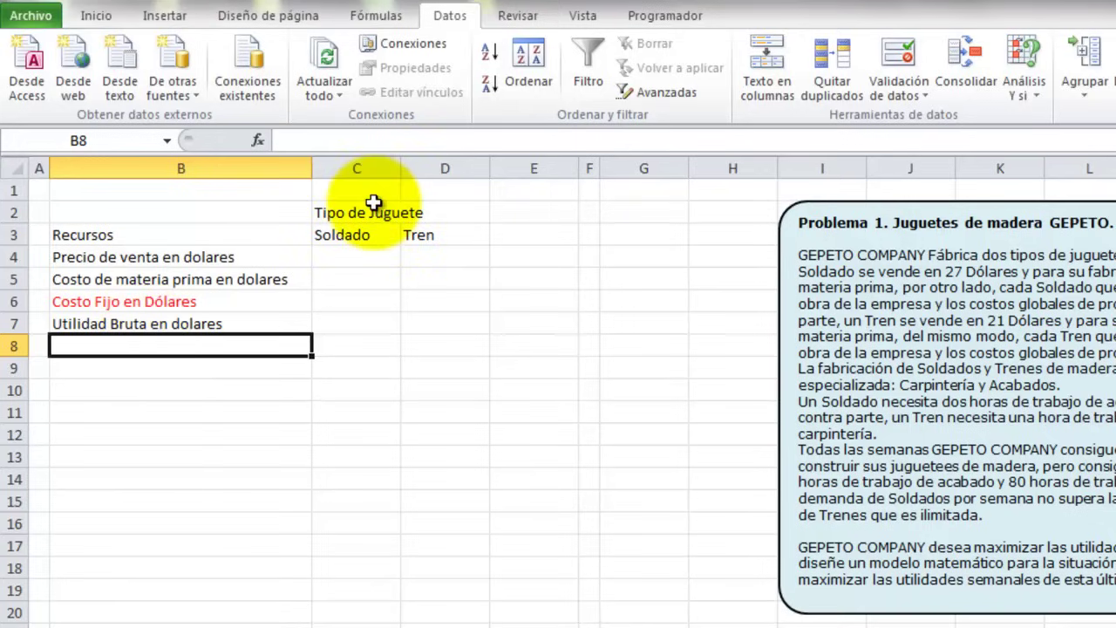
Merge and centre C2:D2, fill it orange and add an outside border
left_click_drag(344, 212, 460, 212)
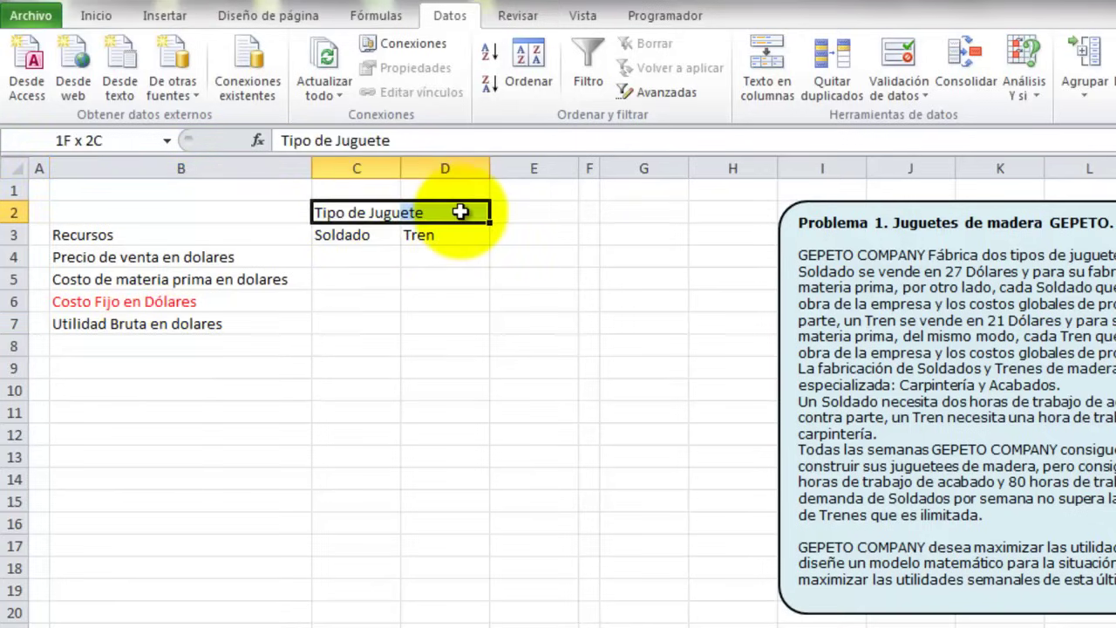
left_click(94, 16)
left_click(617, 83)
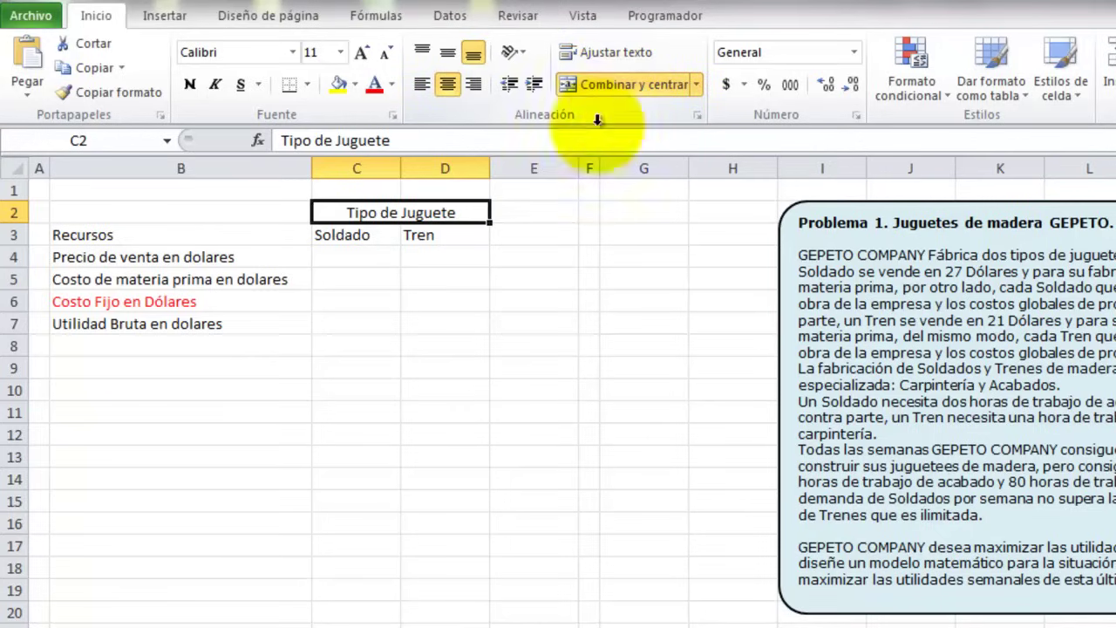
left_click(354, 83)
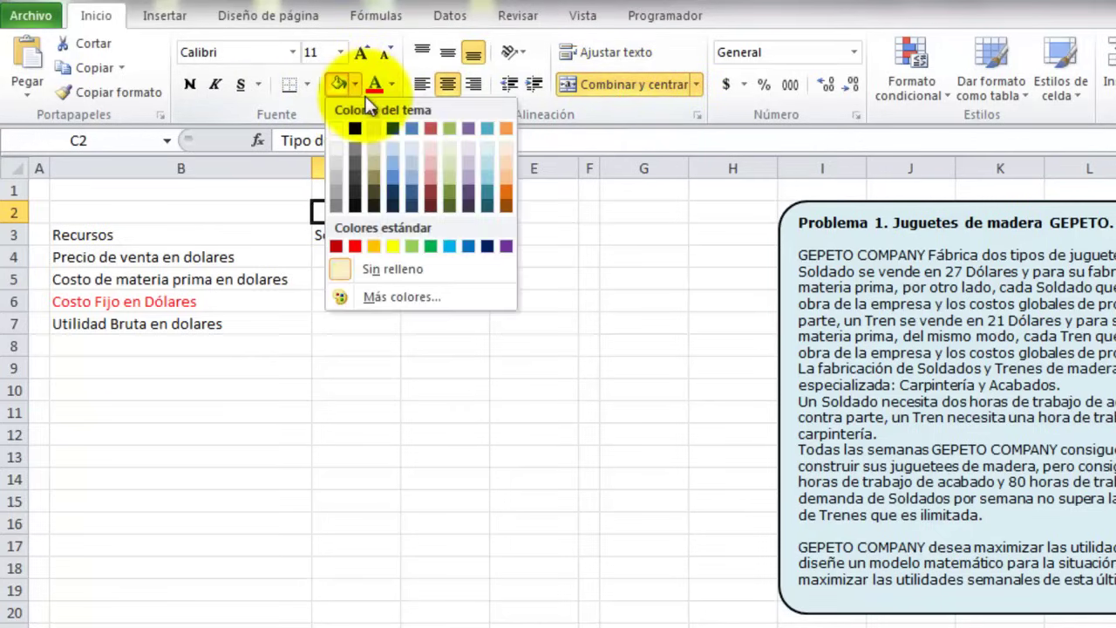
left_click(379, 245)
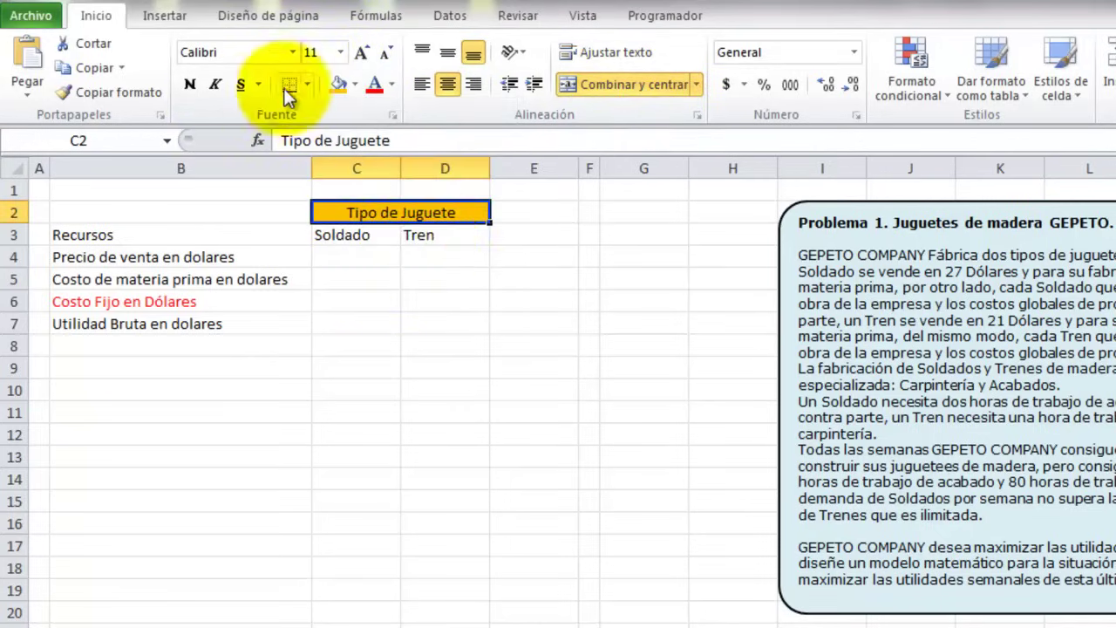
left_click(308, 84)
left_click(360, 286)
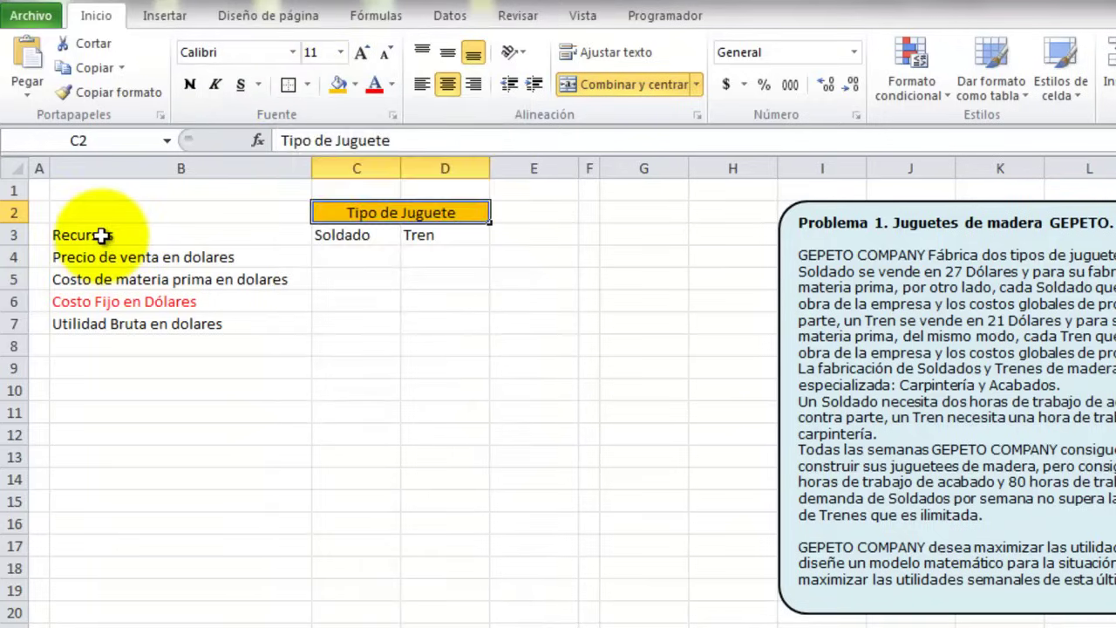
Give Recursos in B3 an orange fill and centre it, and centre the Soldado and Tren headers
left_click(104, 232)
left_click(339, 84)
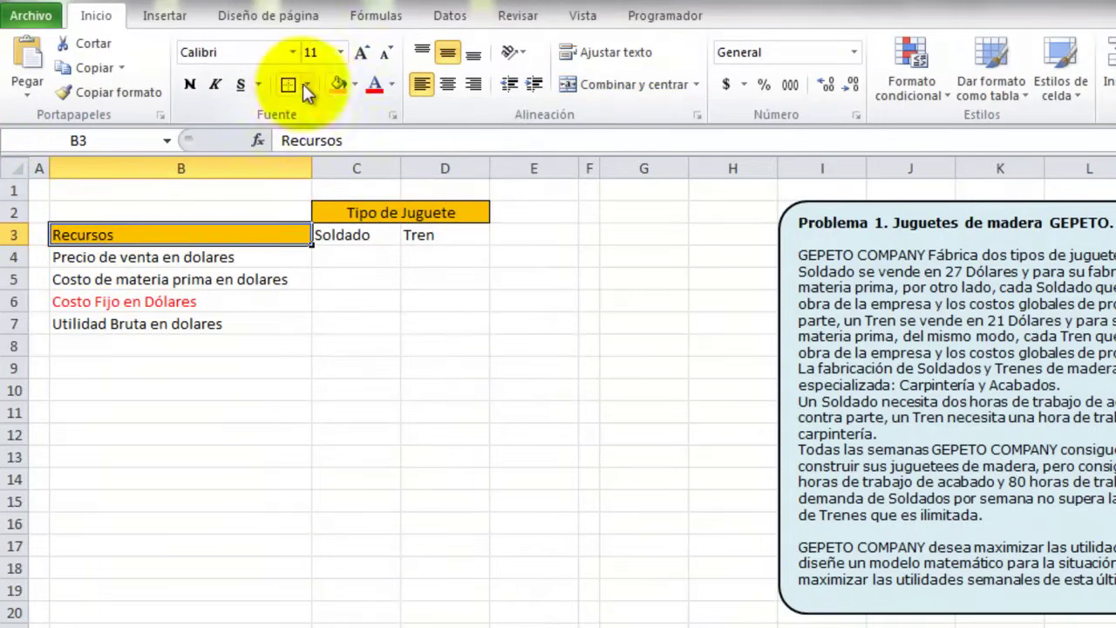
left_click(447, 84)
left_click_drag(374, 247, 443, 236)
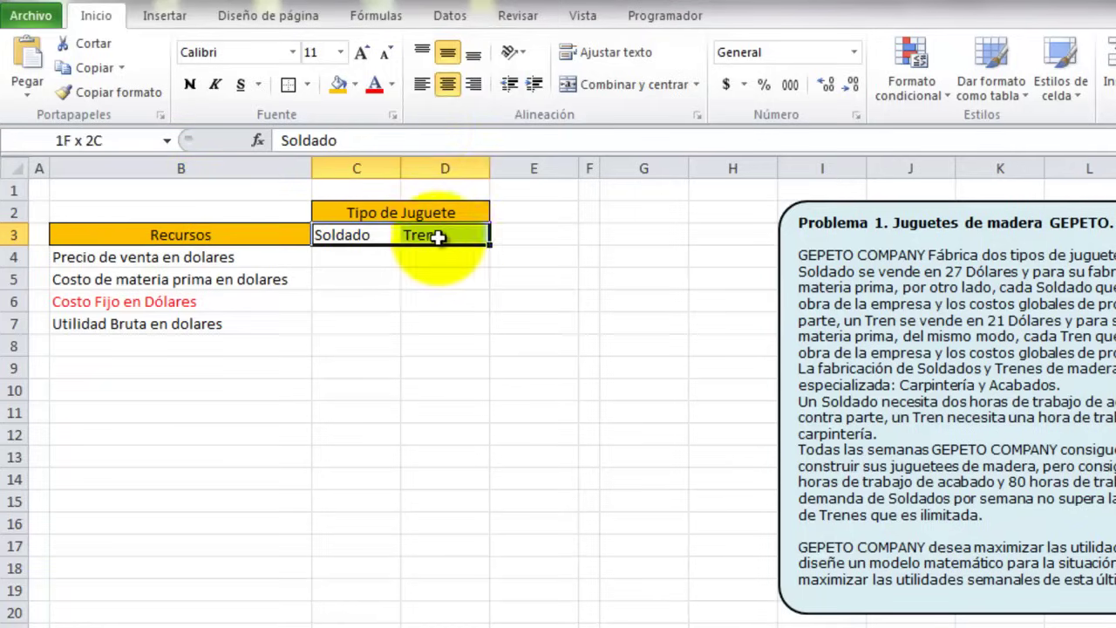
left_click(448, 83)
Make the Soldado, Tren, Recursos and Tipo de Juguete headers bold
left_click(190, 85)
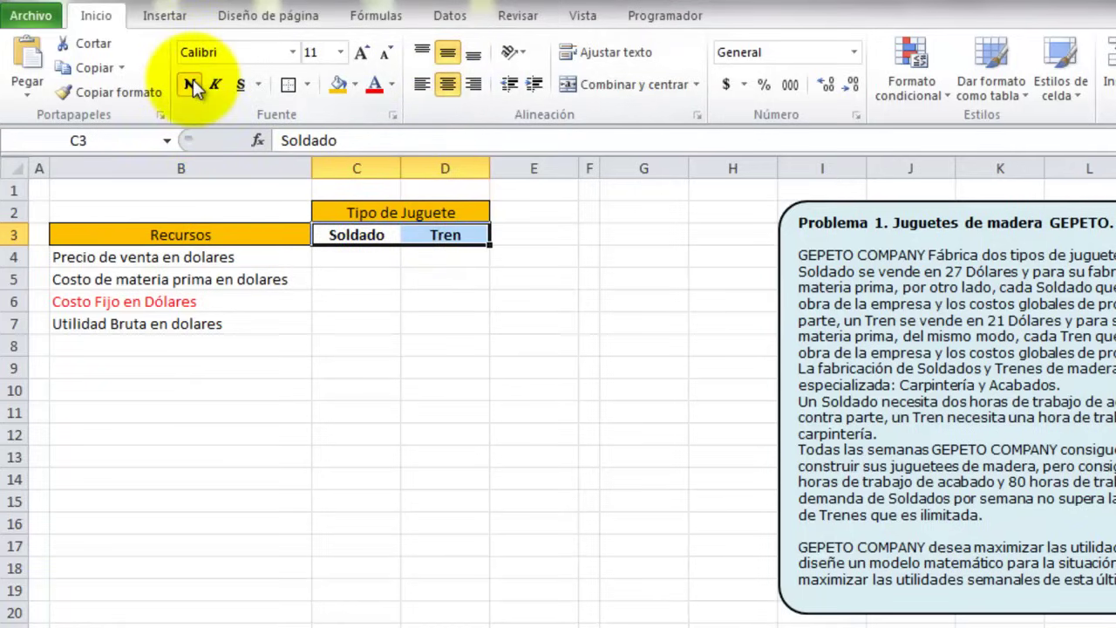
left_click(301, 234)
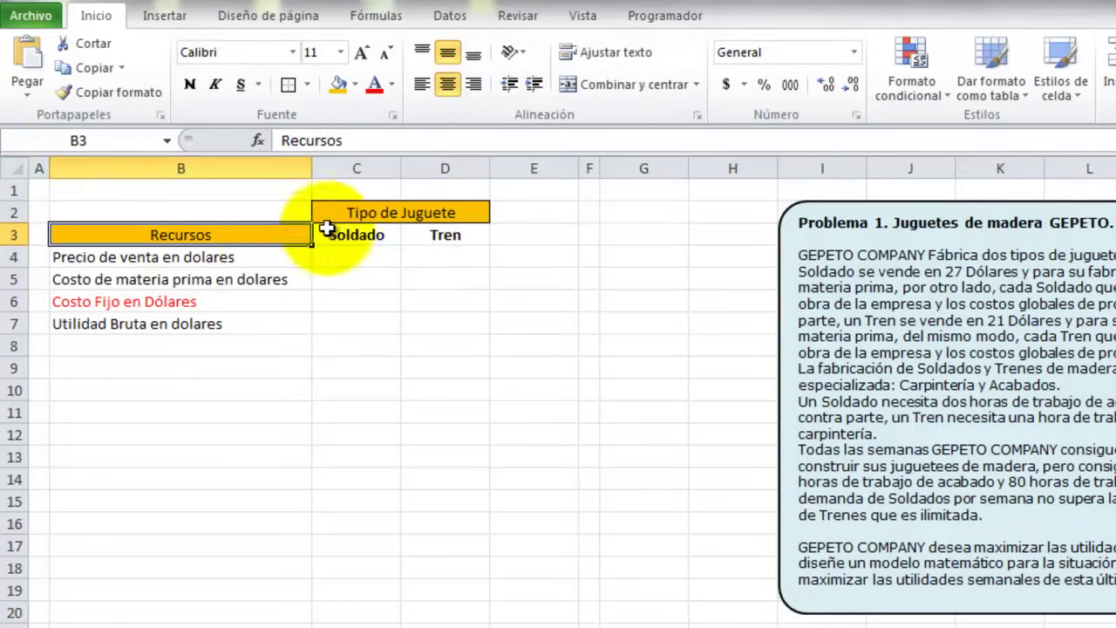
left_click(191, 84)
left_click(361, 214)
left_click(190, 85)
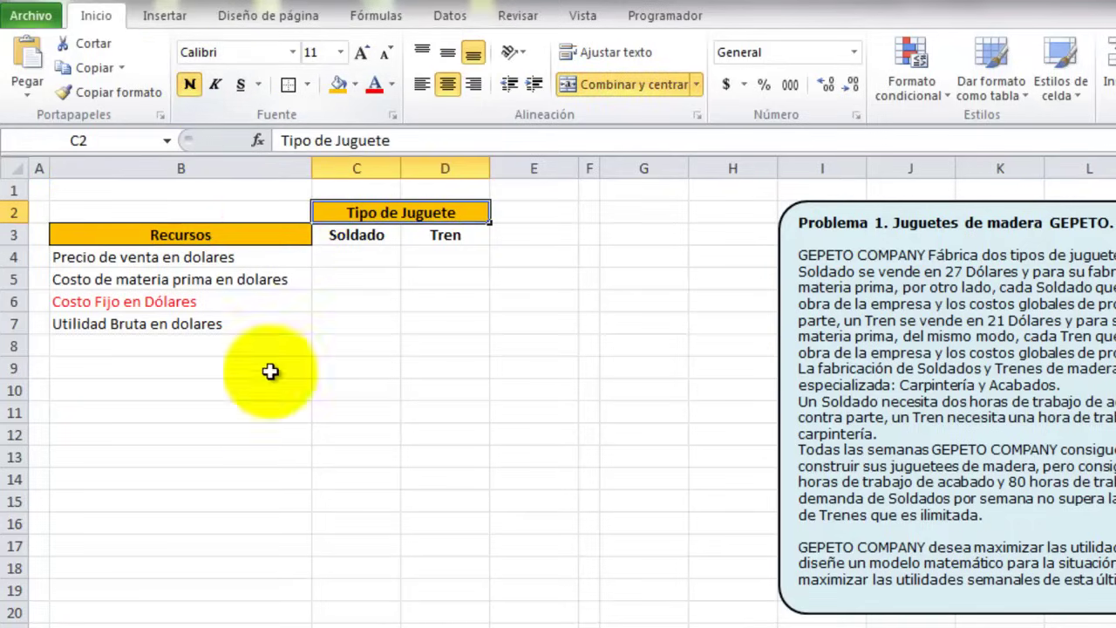
left_click(238, 389)
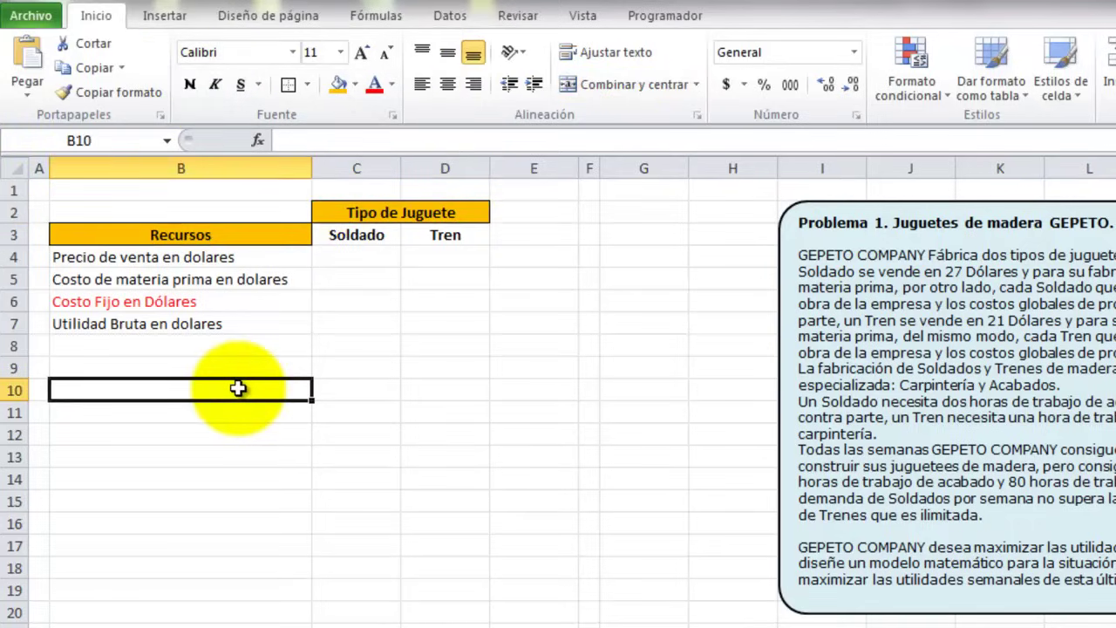
left_click(351, 256)
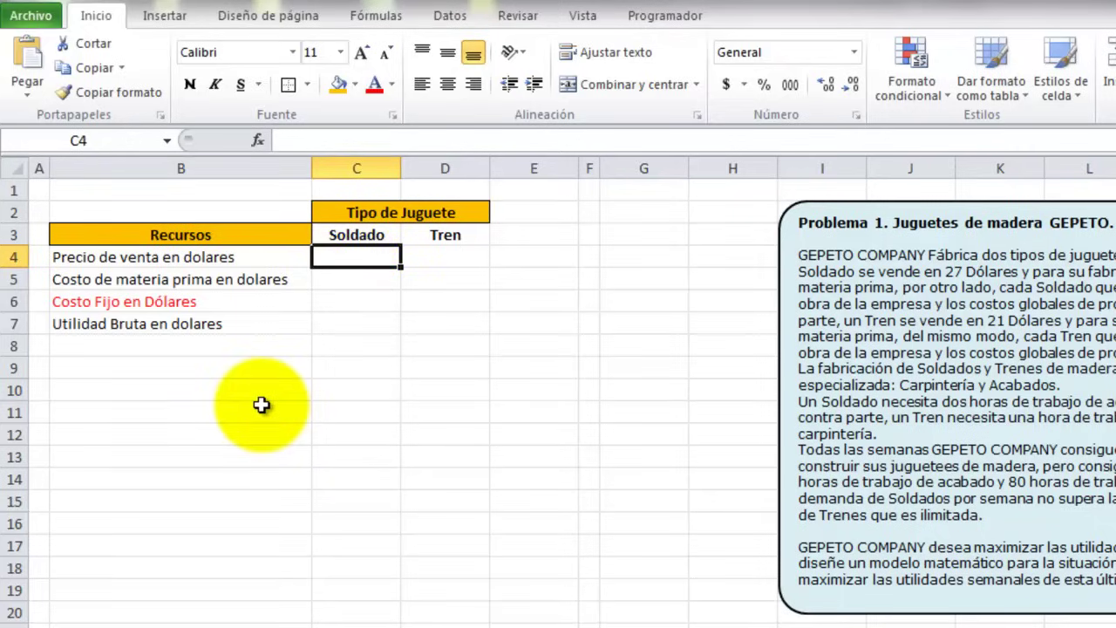
Type 27, 10 and 14 into C4, C5 and C6 for the Soldado column
type("27")
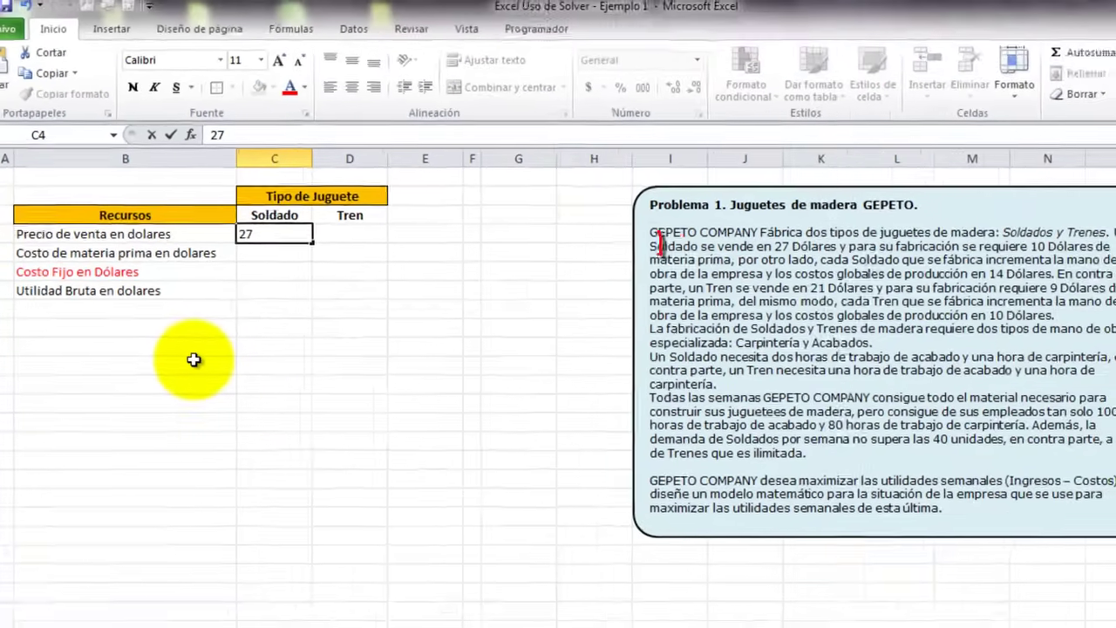
key("Return")
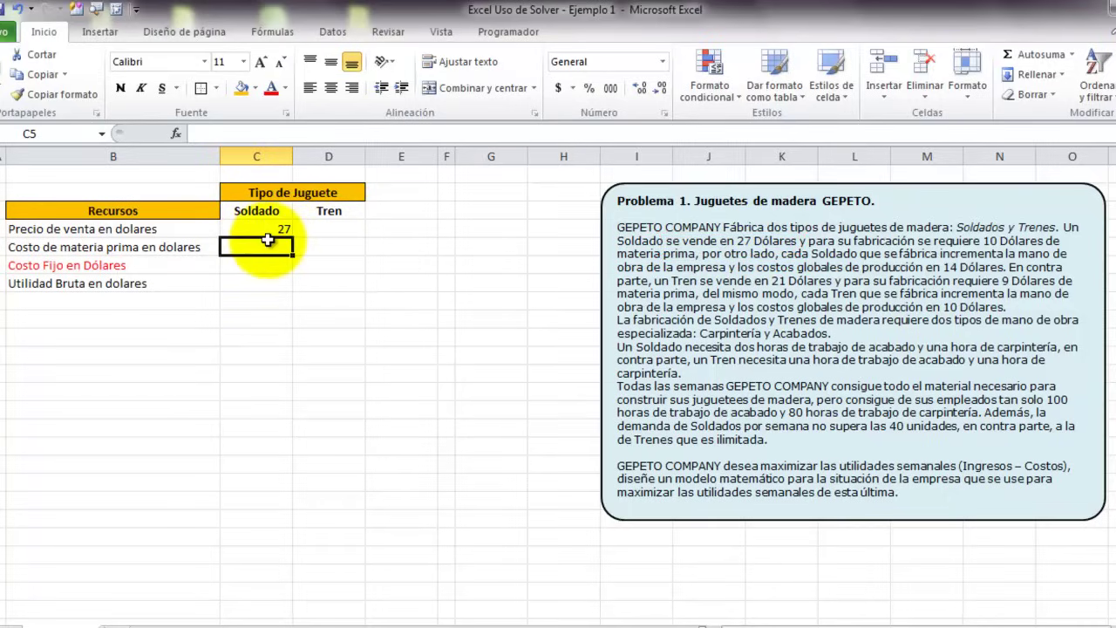
type("10")
key("Return")
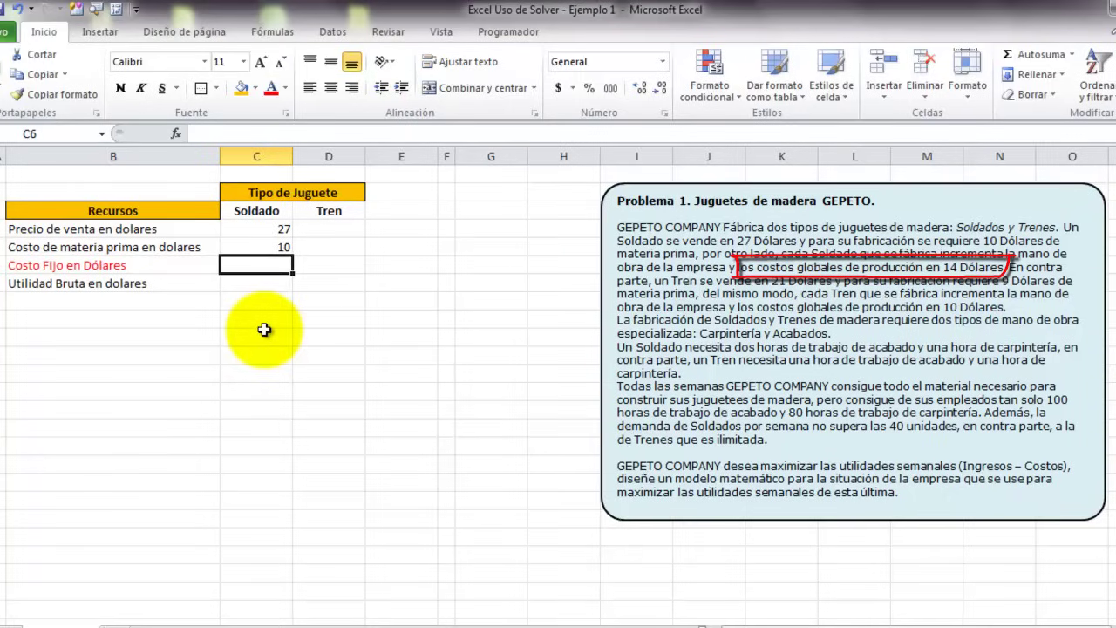
type("14")
key("Return")
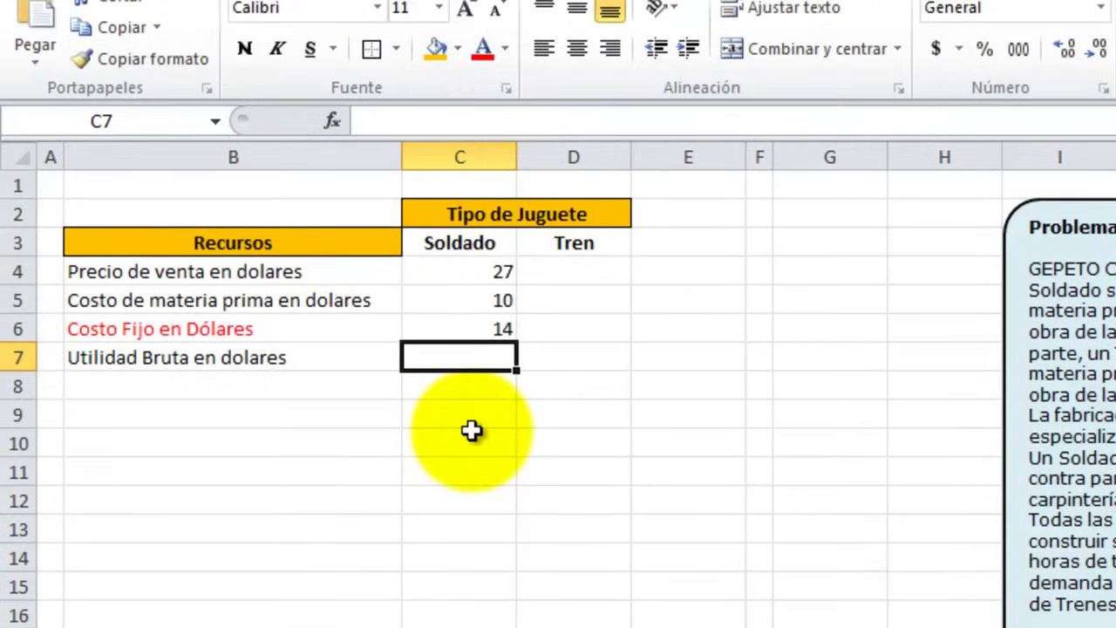
Enter =C4-C5-C6 in C7, giving a Soldado gross profit of 3
type("=")
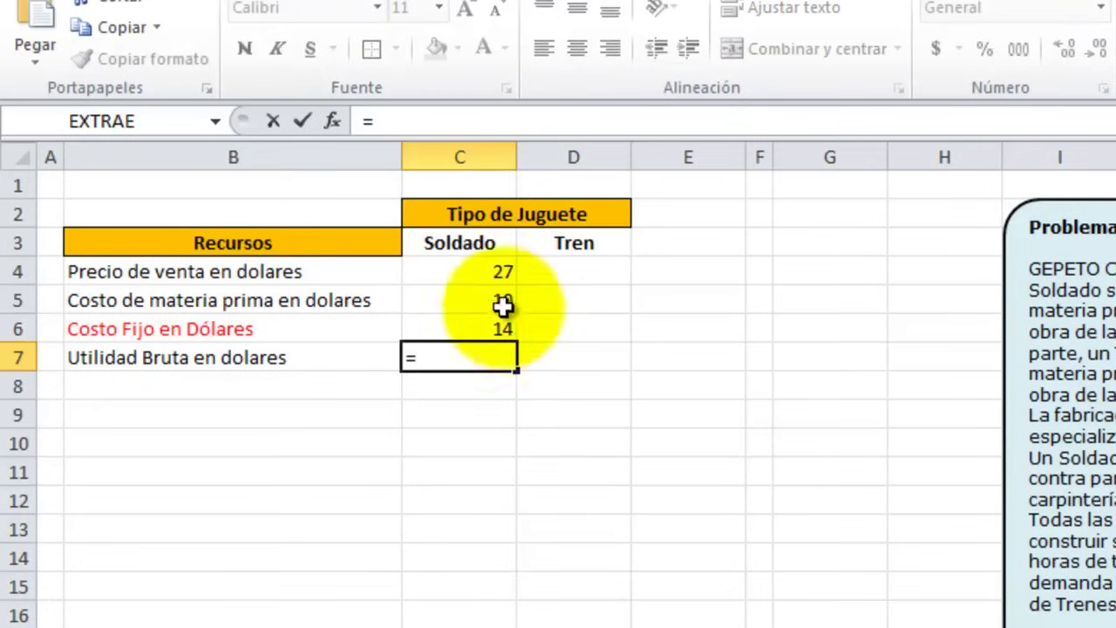
left_click(491, 272)
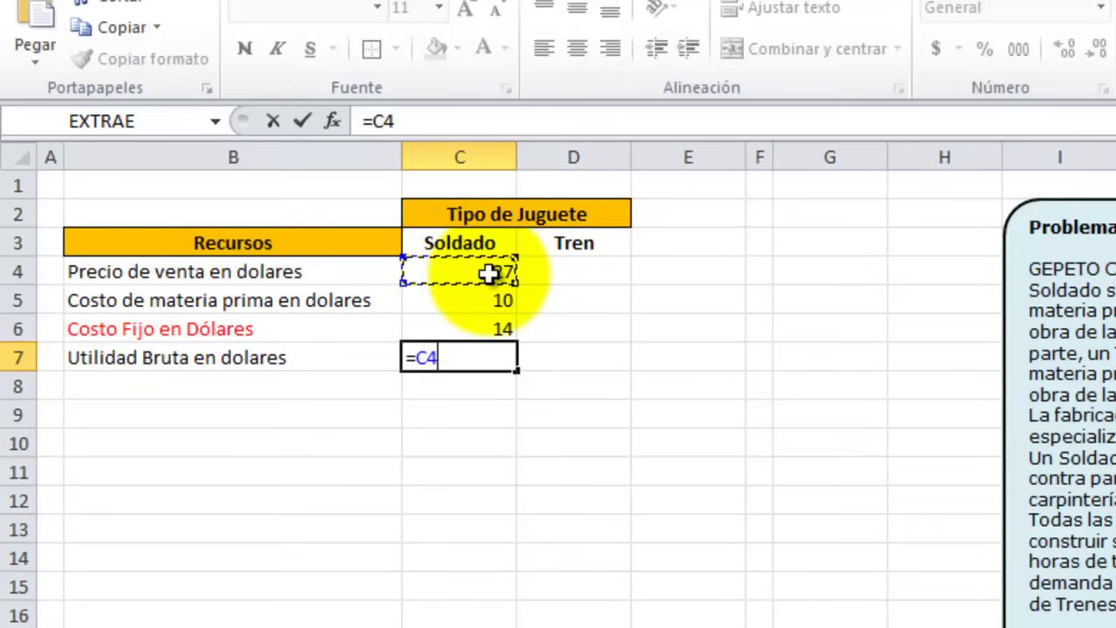
type("-")
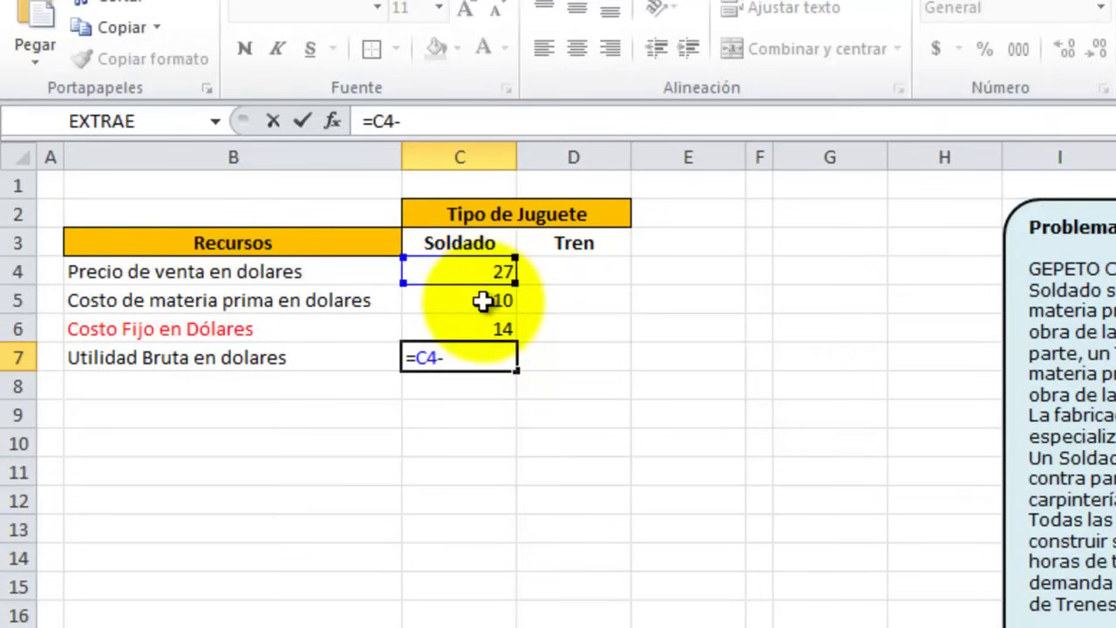
left_click(483, 301)
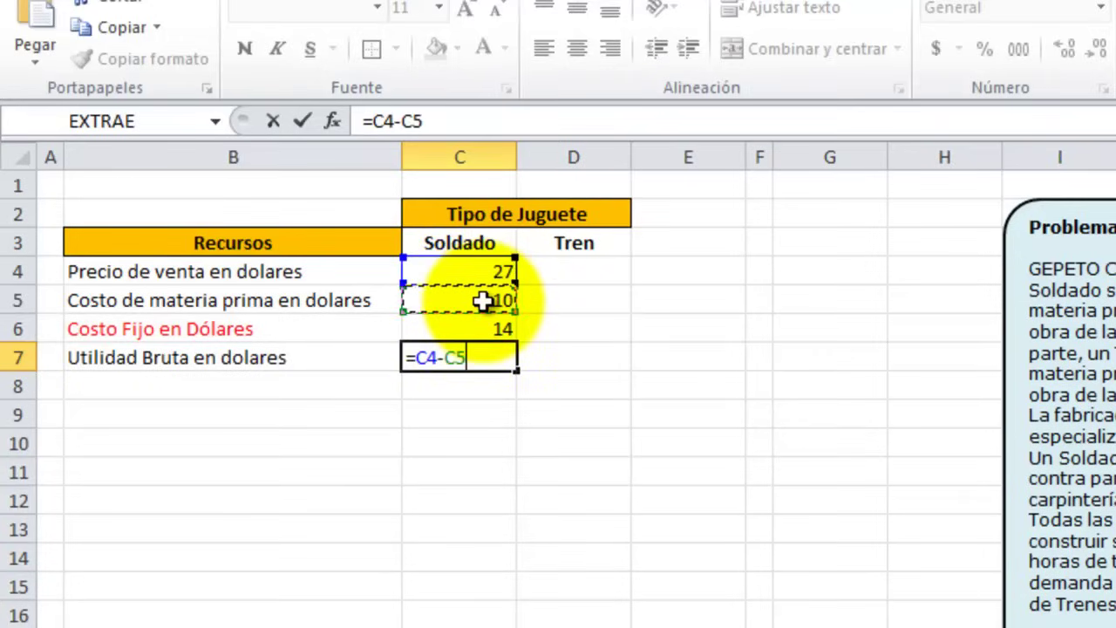
type("-")
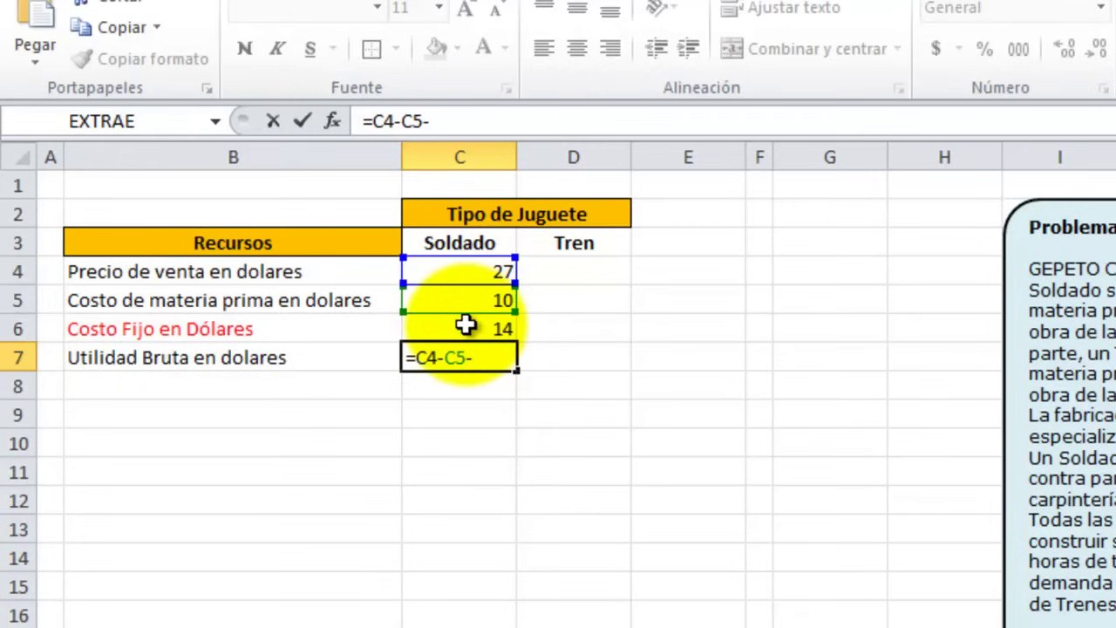
left_click(467, 326)
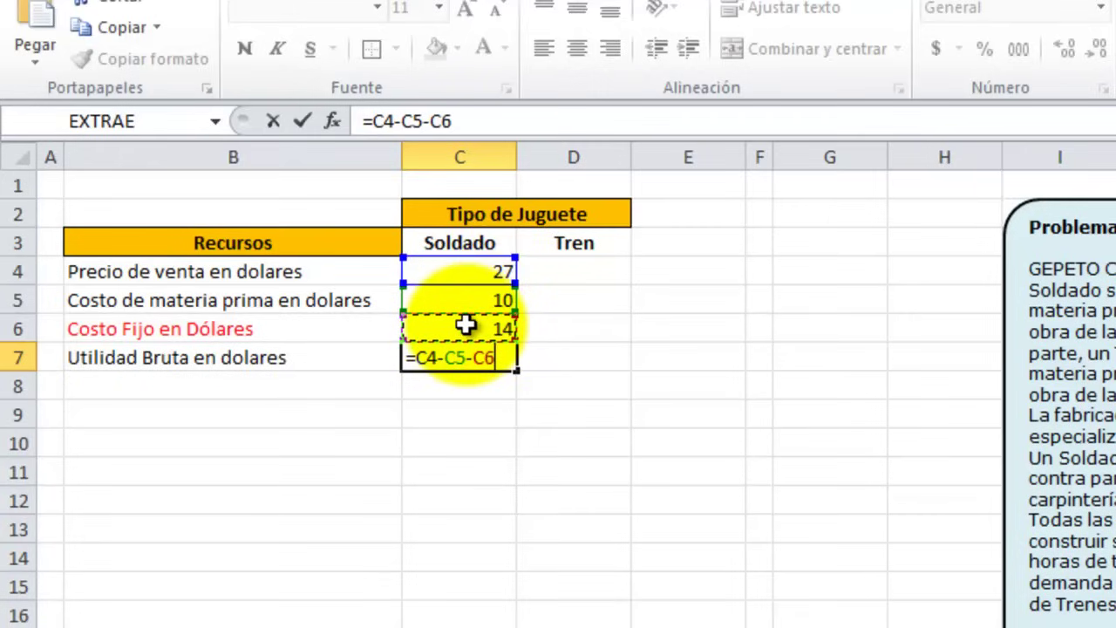
key("Return")
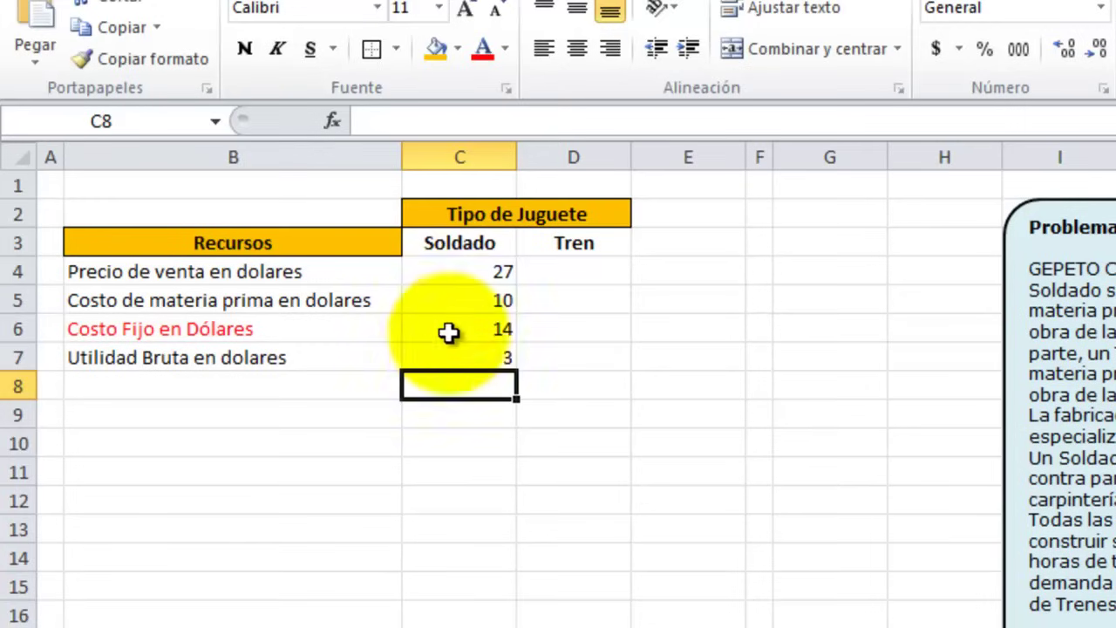
left_click(581, 272)
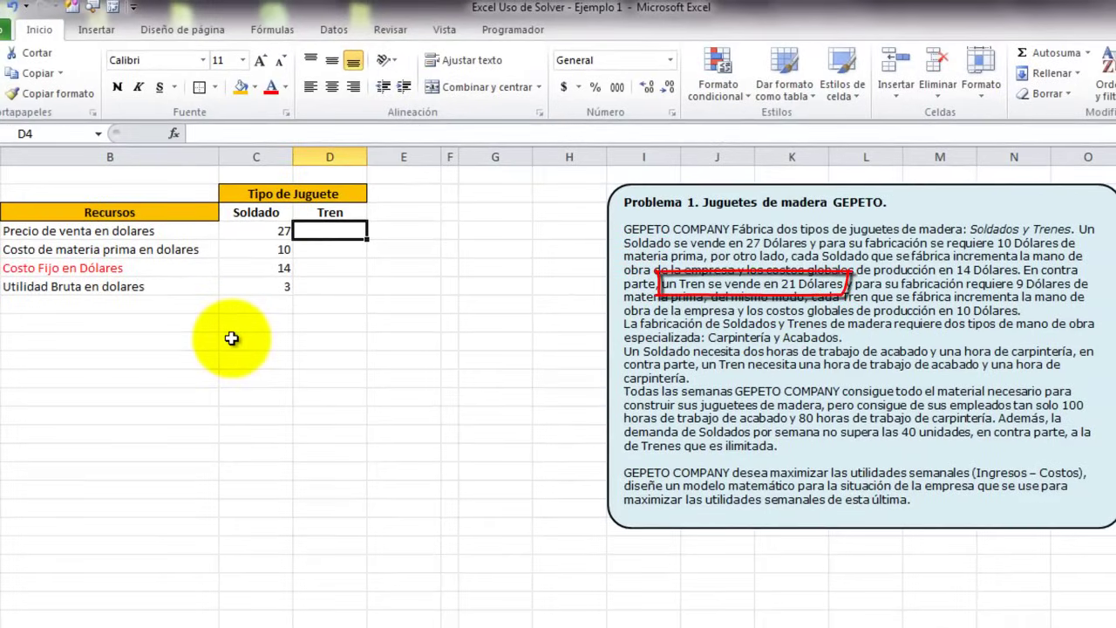
Type 21, 9 and 10 into D4, D5 and D6 for the Tren column
type("21")
key("Return")
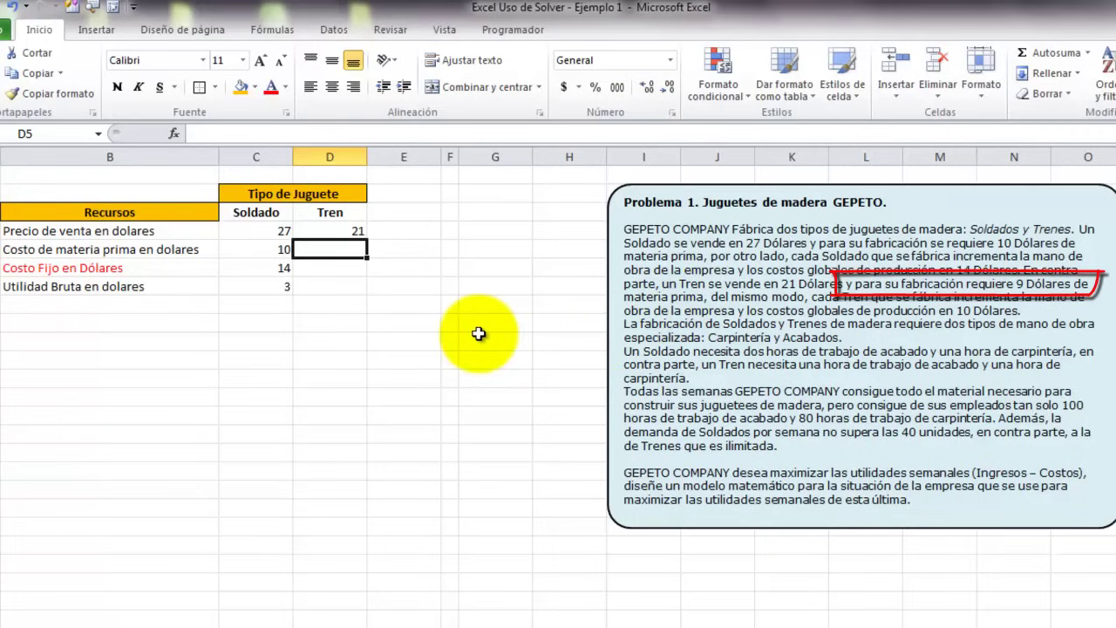
type("9")
key("Return")
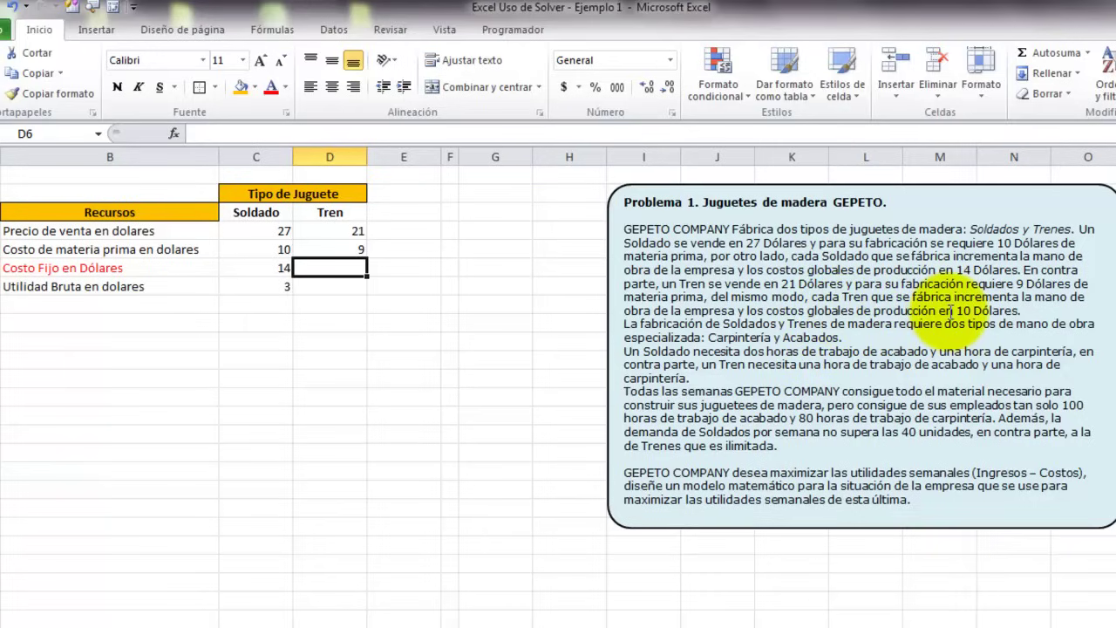
type("10")
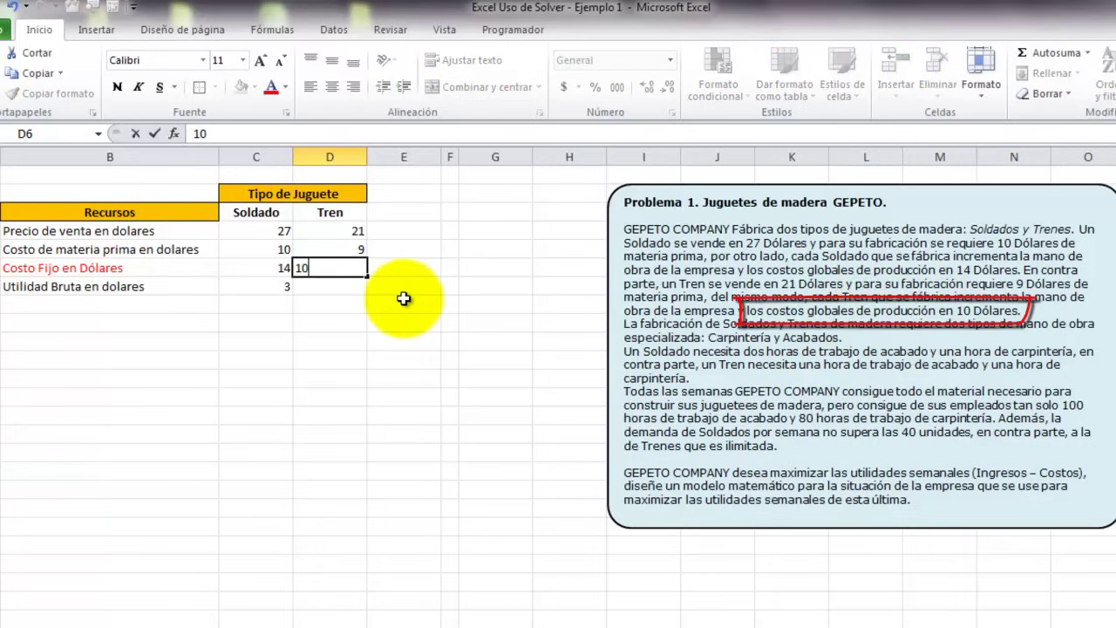
key("Return")
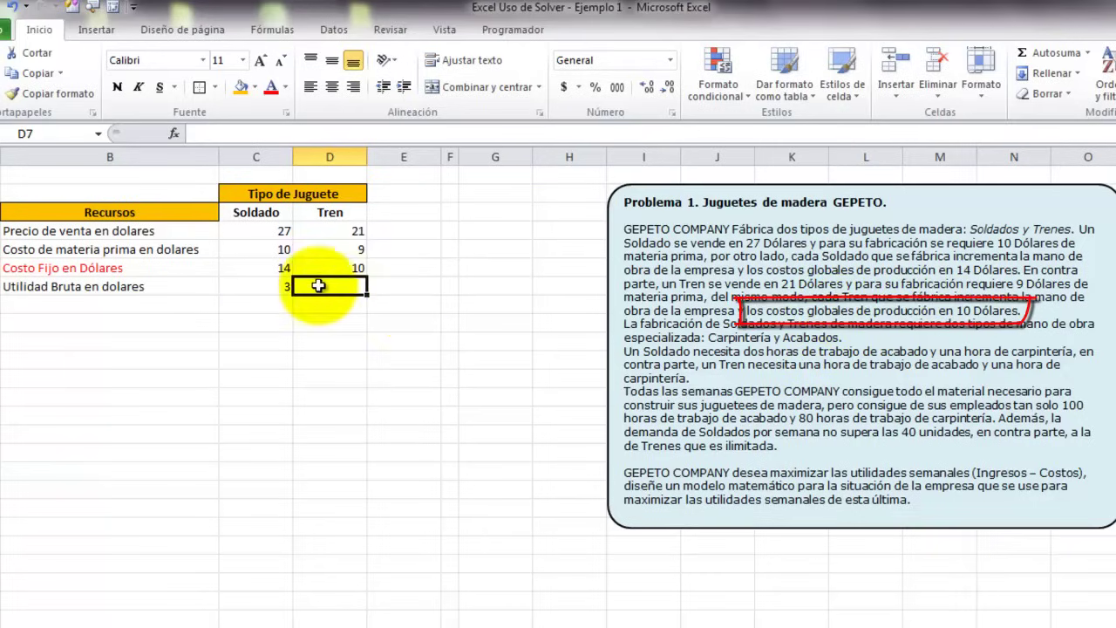
Enter =D4-D5-D6 in D7, giving a Tren gross profit of 2
type("=")
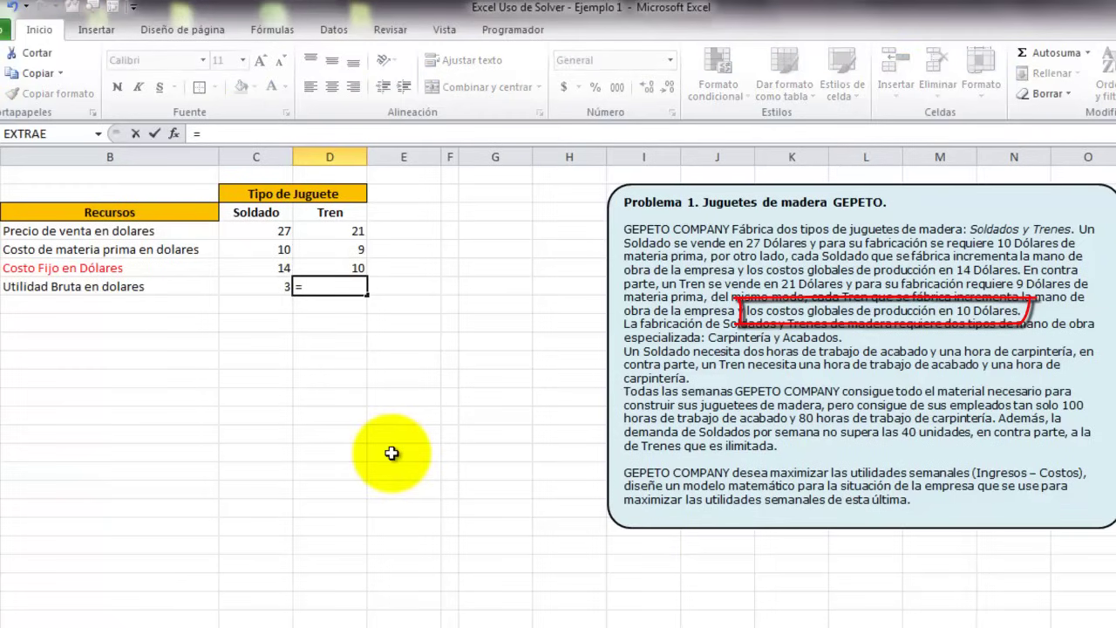
left_click(316, 232)
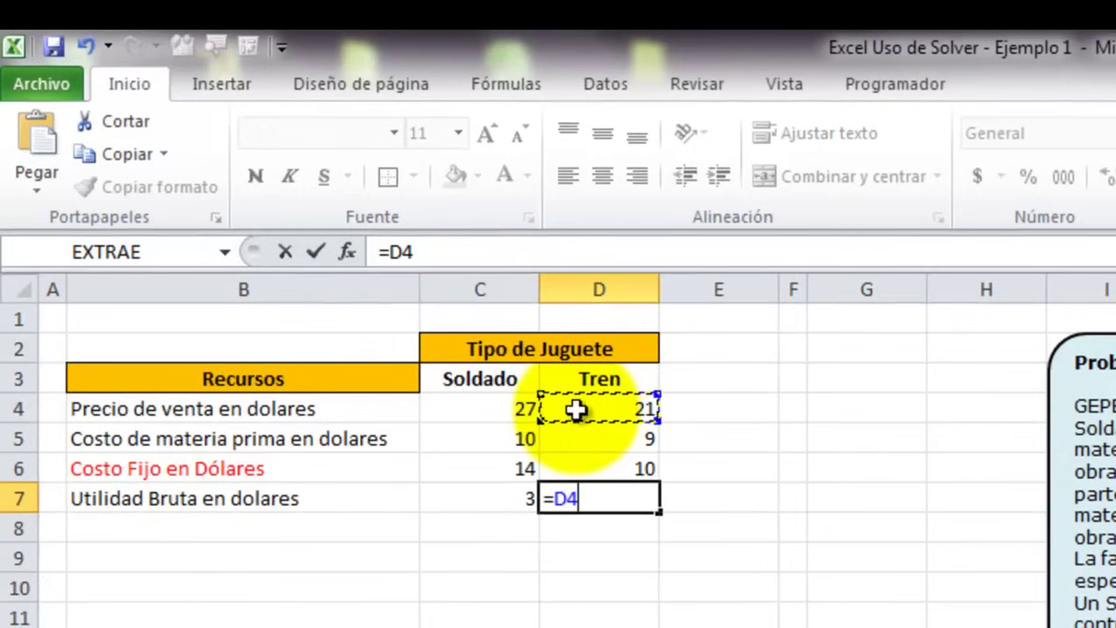
type("-")
left_click(596, 434)
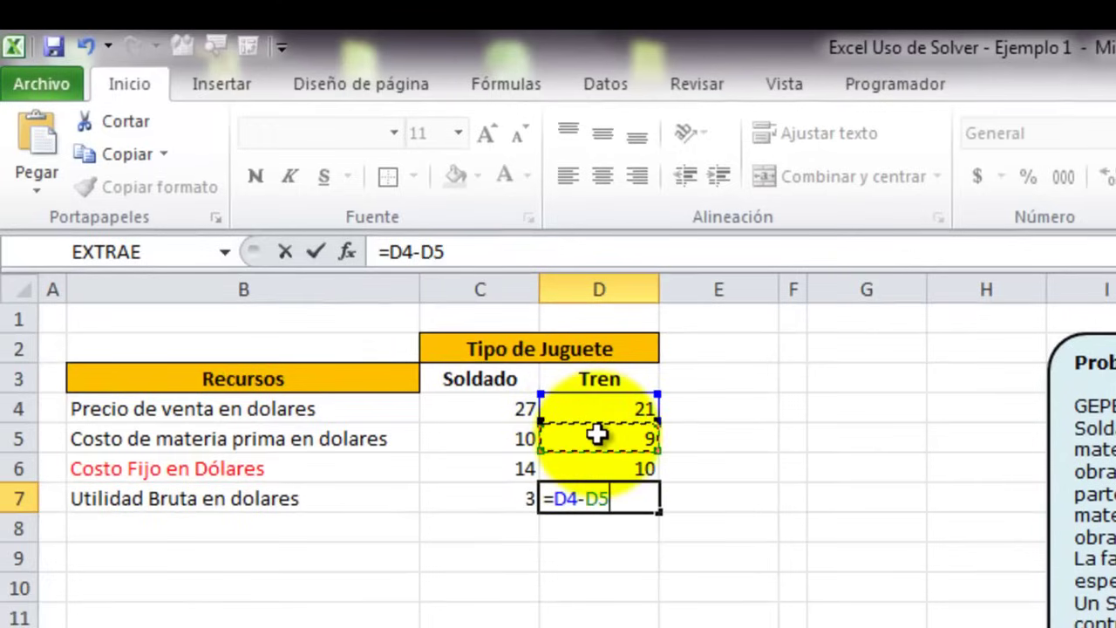
type("-")
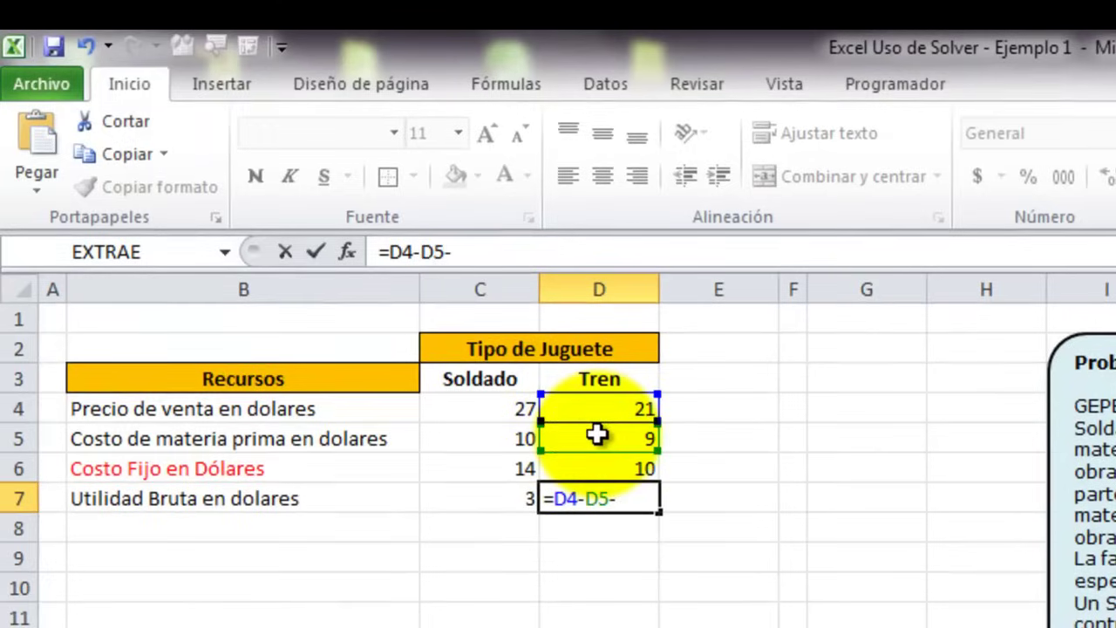
left_click(609, 465)
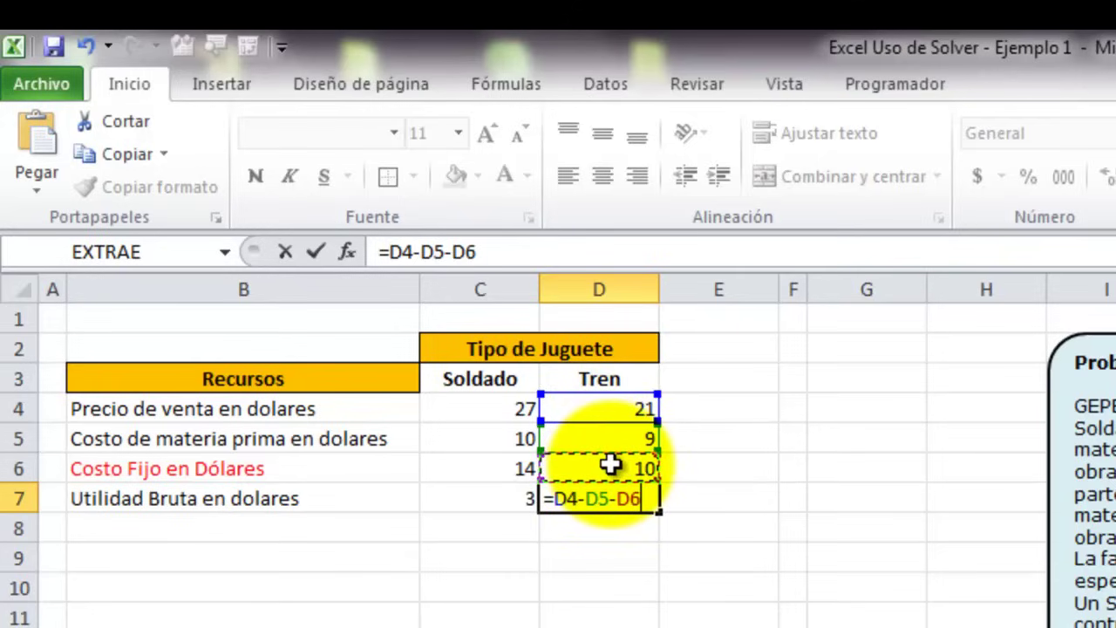
key("Return")
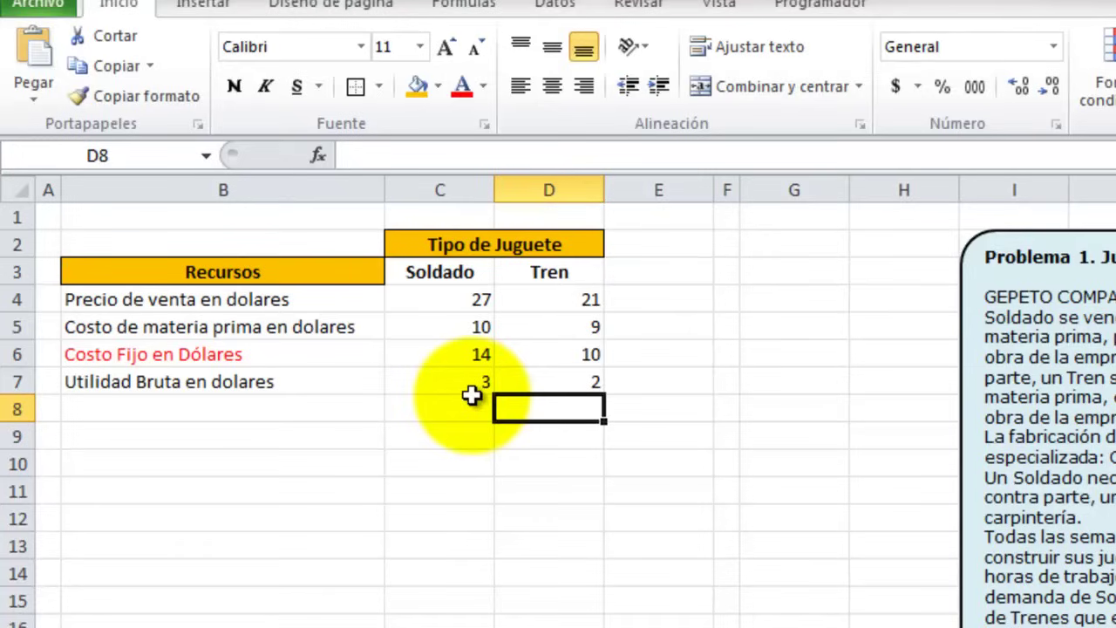
Label B8 'Mano de obra de carpinteria en horas' and B9 'Mano de obra de acababo en horas'
left_click(229, 412)
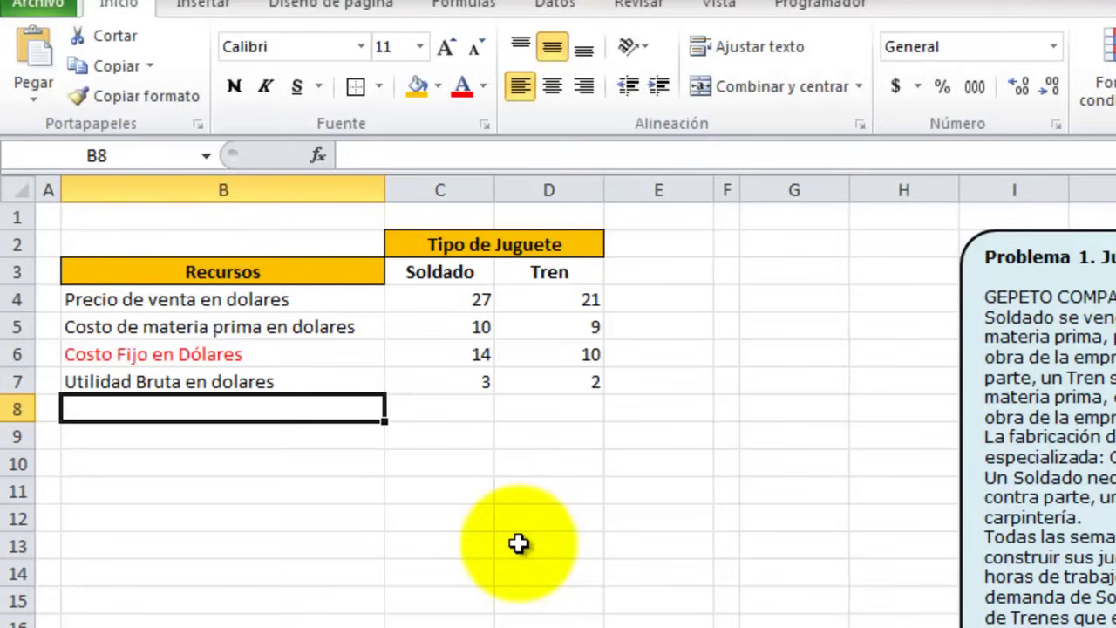
type("Mano de o")
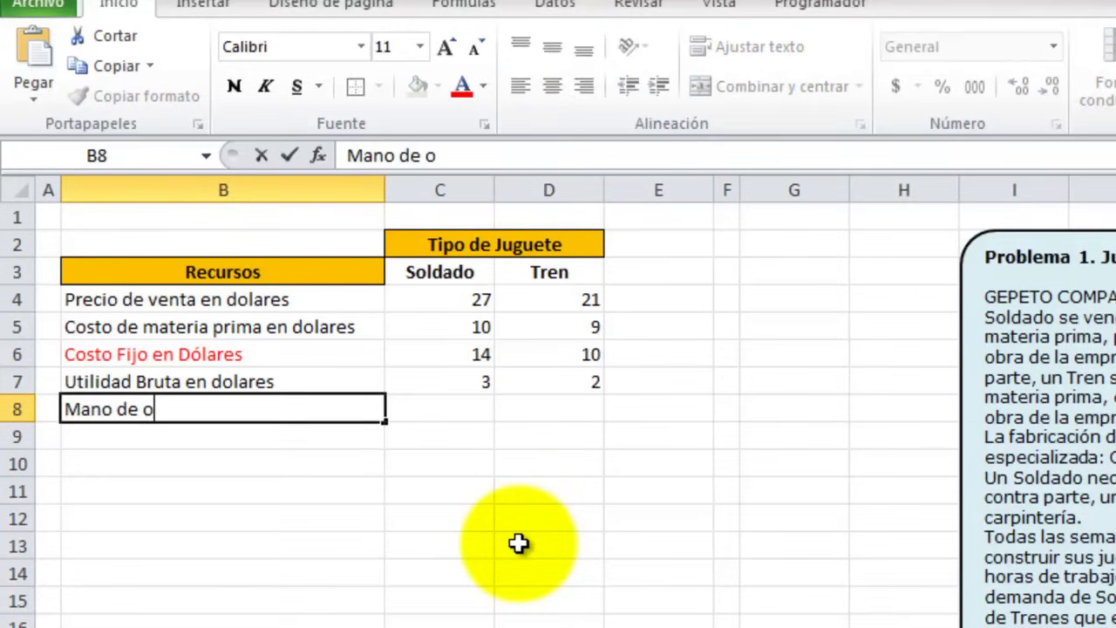
type("bra de ca")
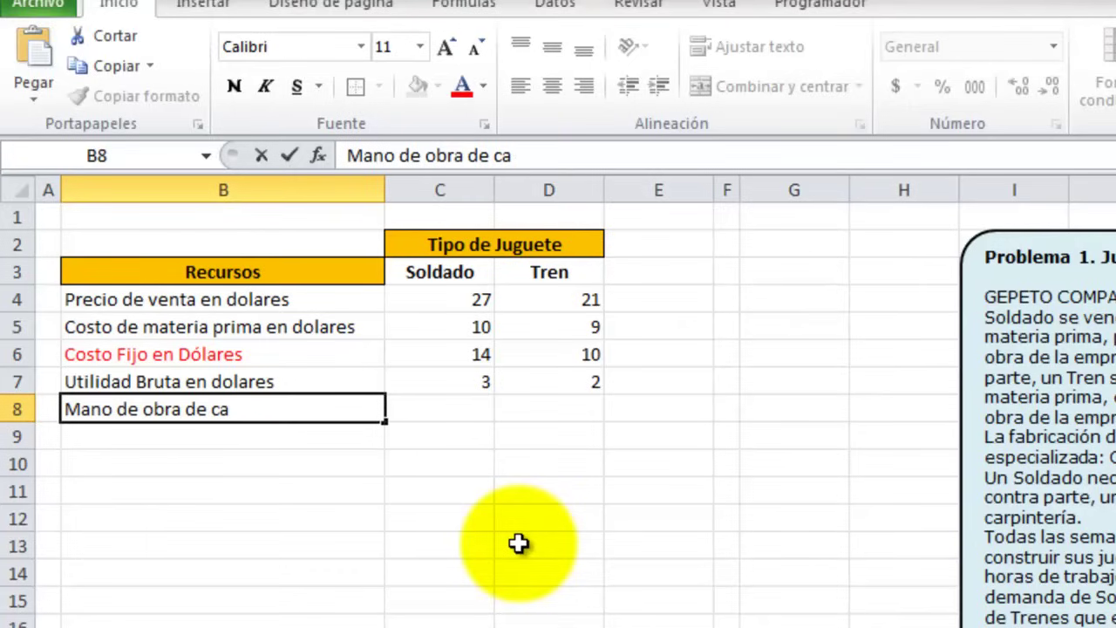
type("rpinteria en ho")
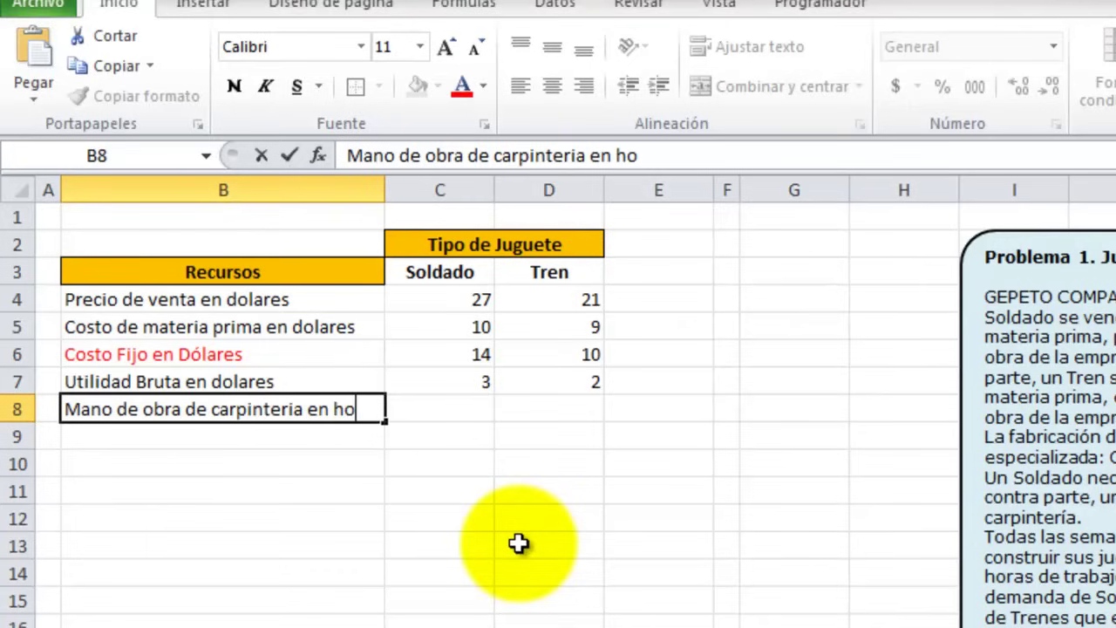
type("ras")
key("Return")
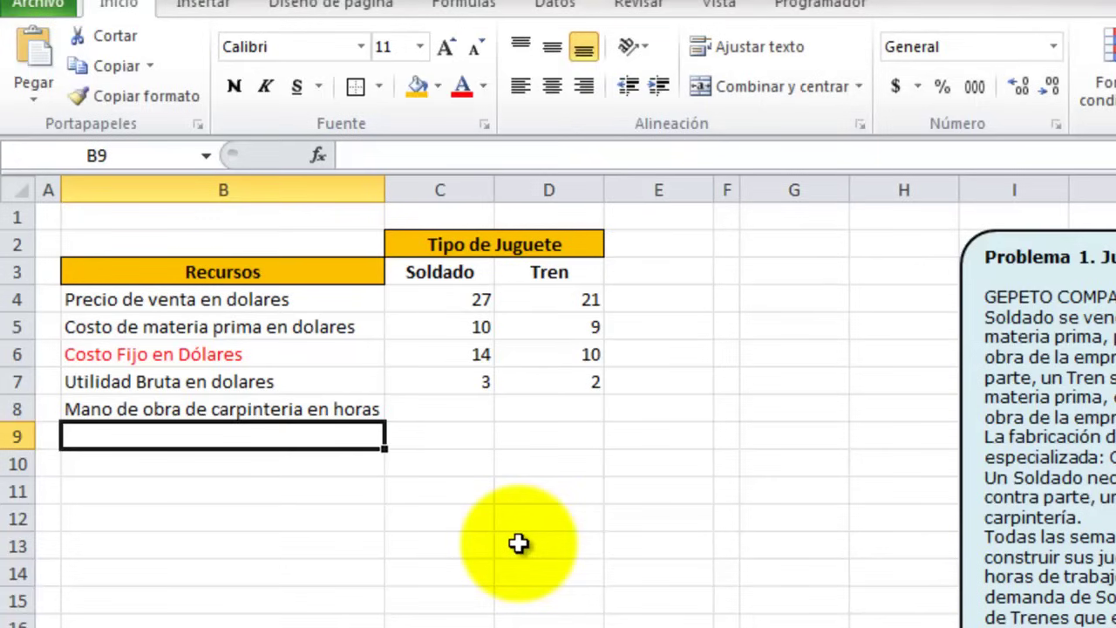
type("Mano ")
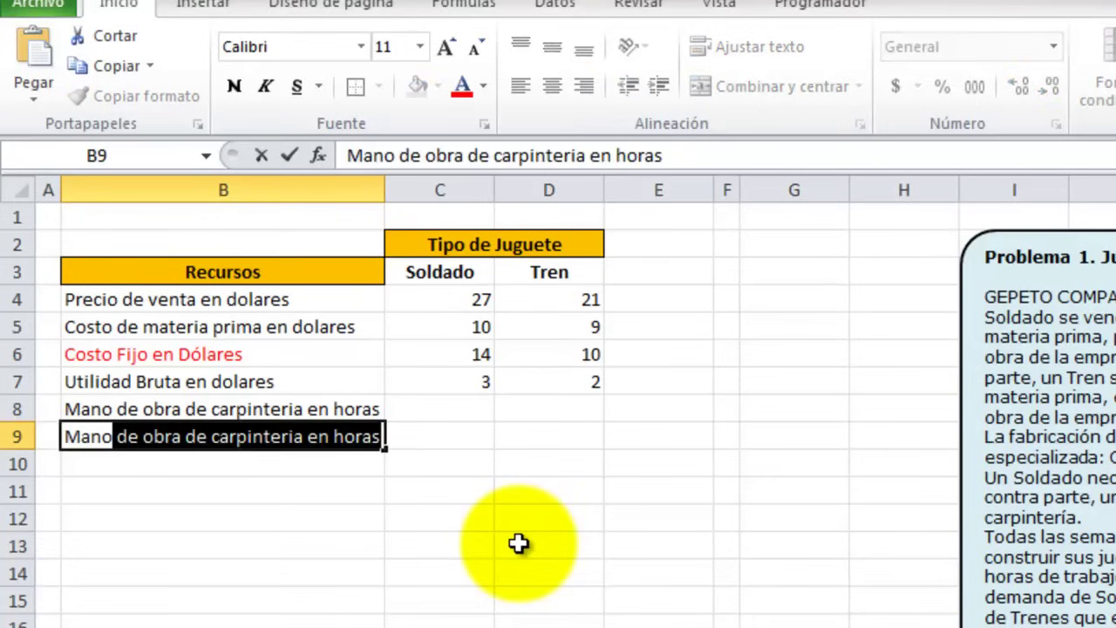
type("de obra ")
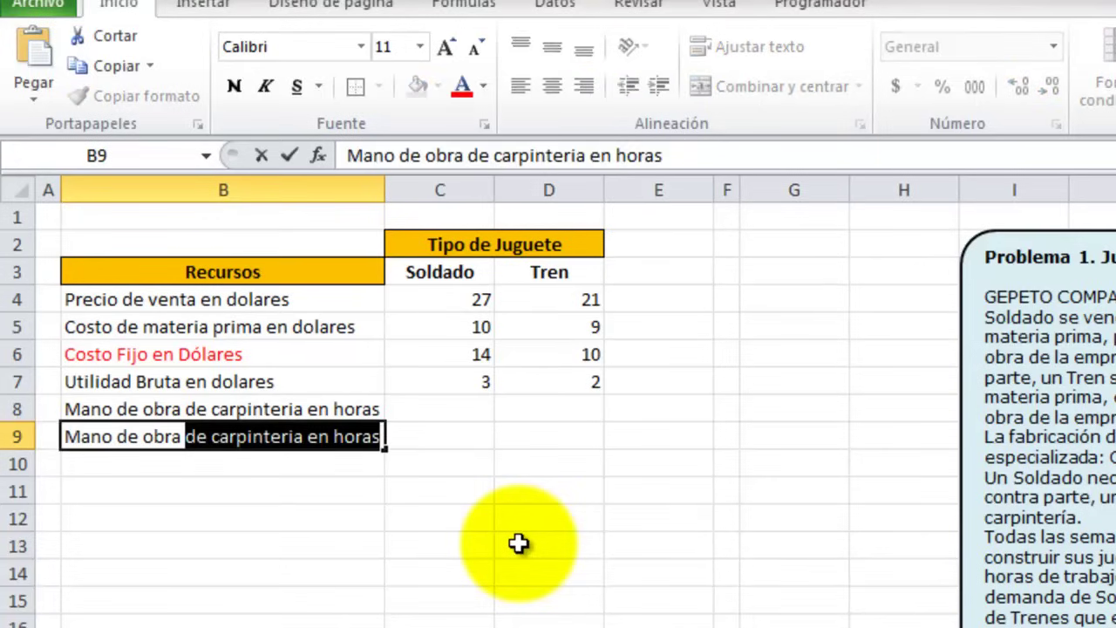
type("de a")
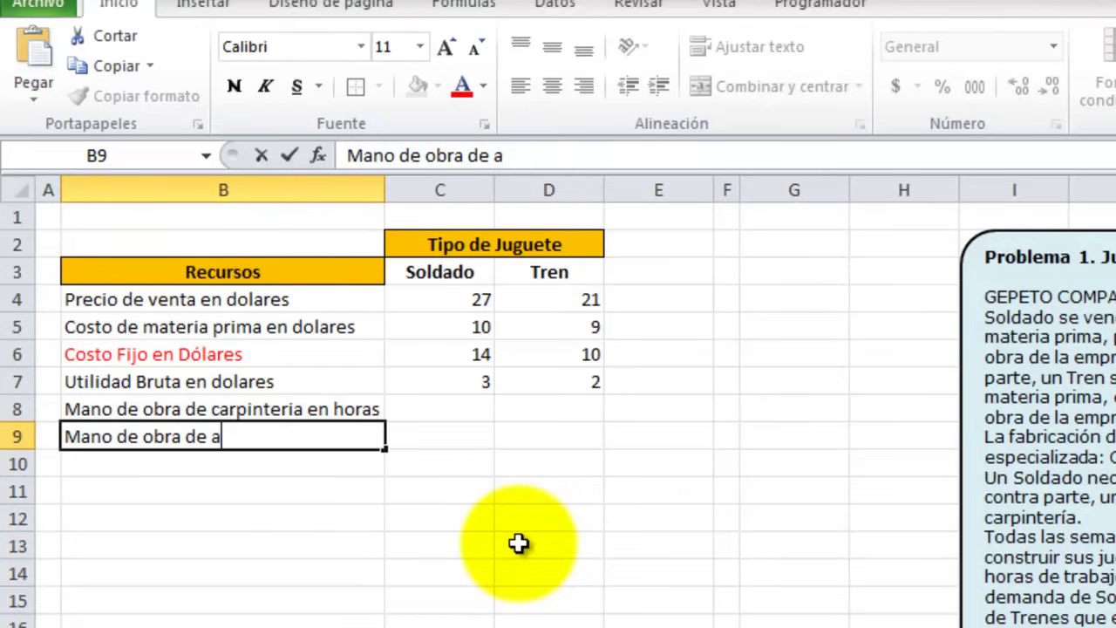
type("cababo")
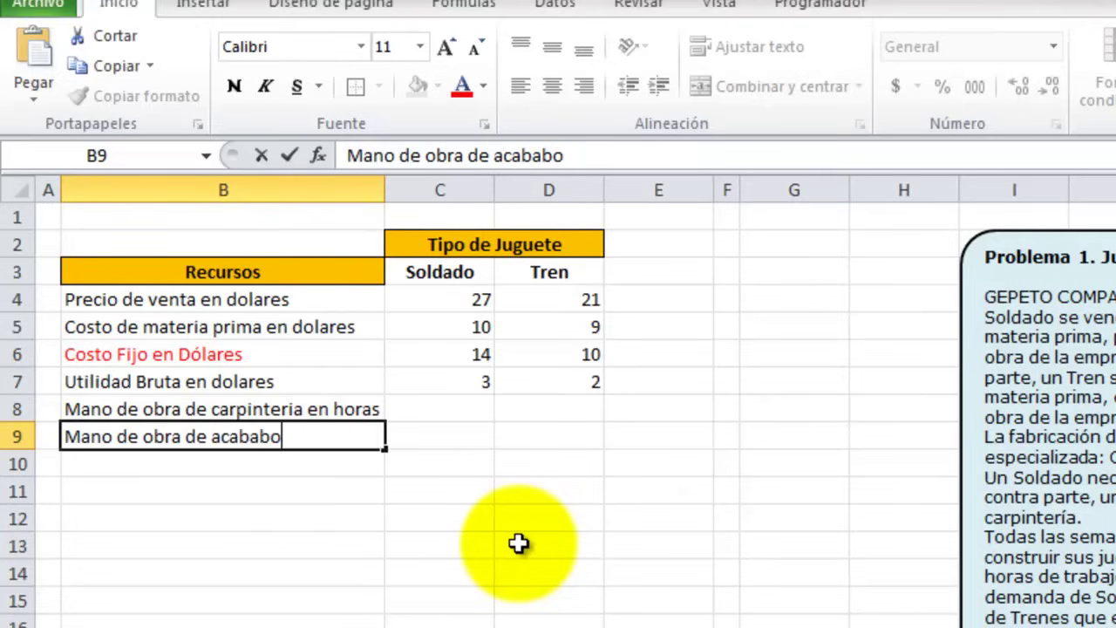
type(" en horas")
key("Return")
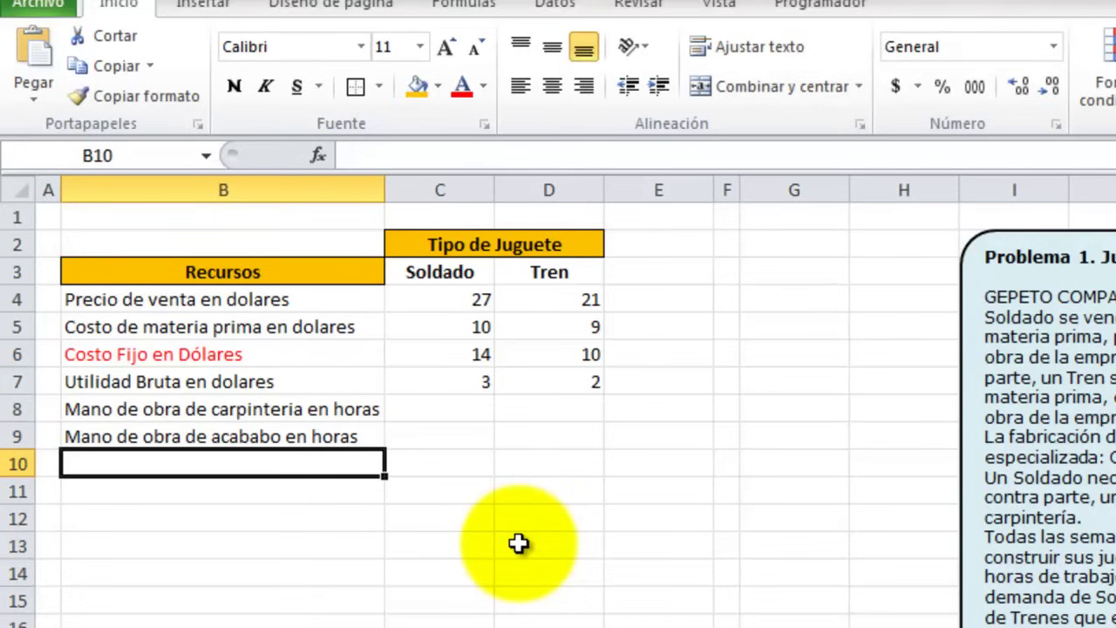
left_click(448, 414)
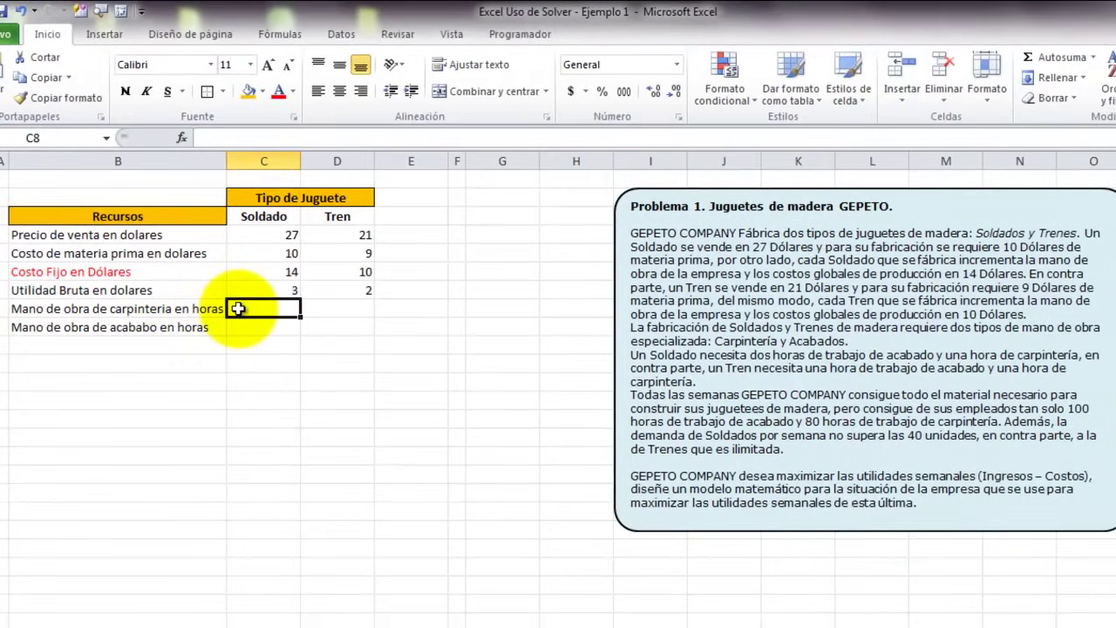
Enter the labour hours: 1 in C8 and 2 in C9 for Soldado, 1 in D8 and 1 in D9 for Tren
type("1")
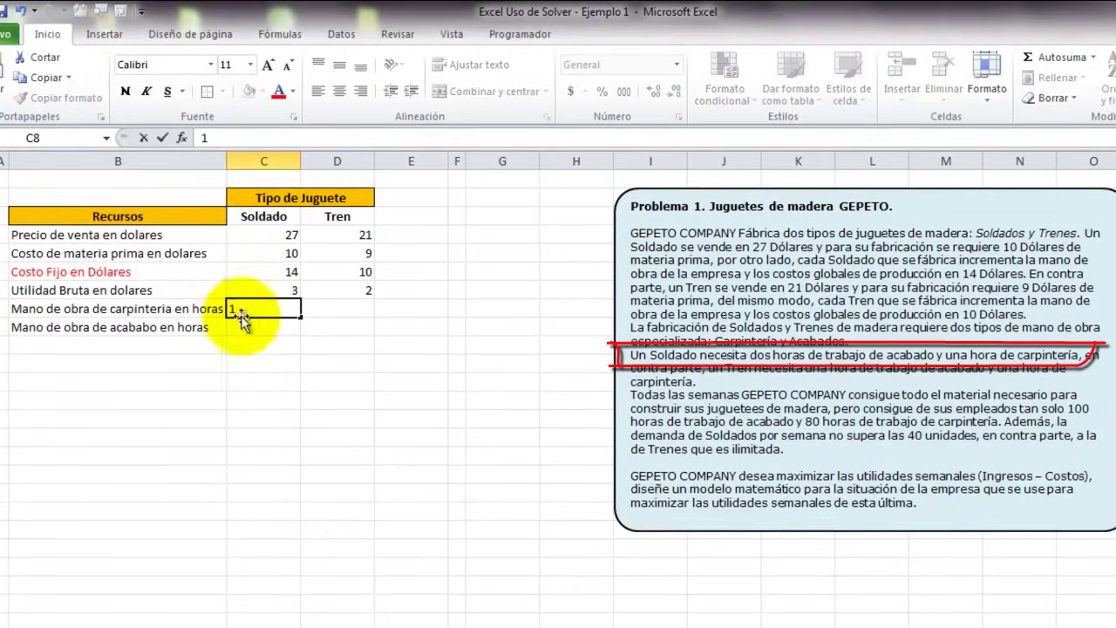
left_click(242, 325)
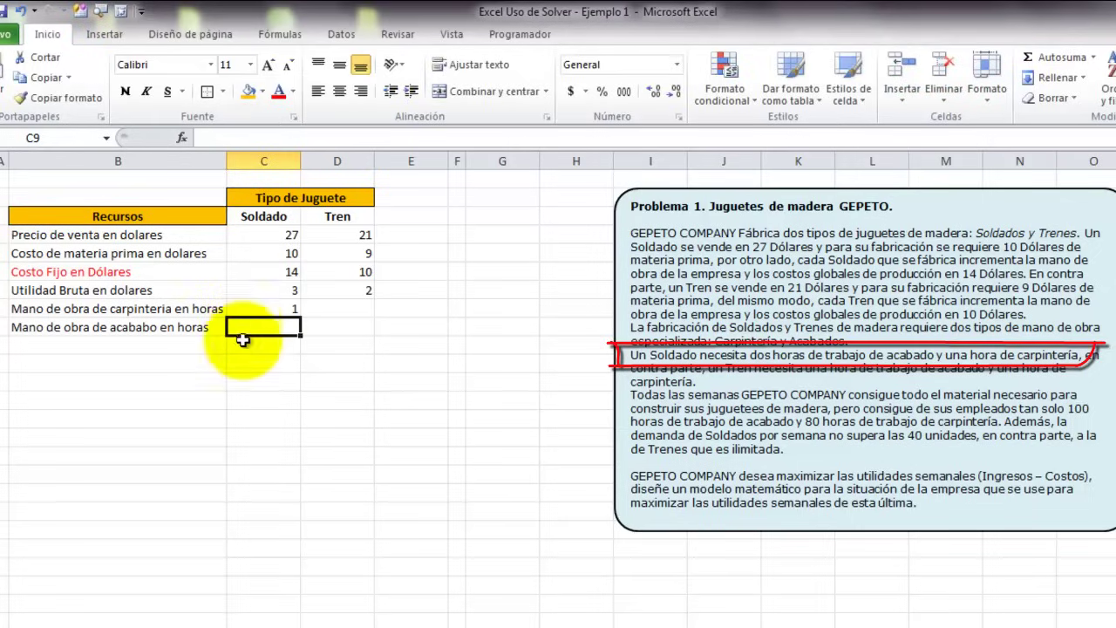
type("2")
left_click(243, 349)
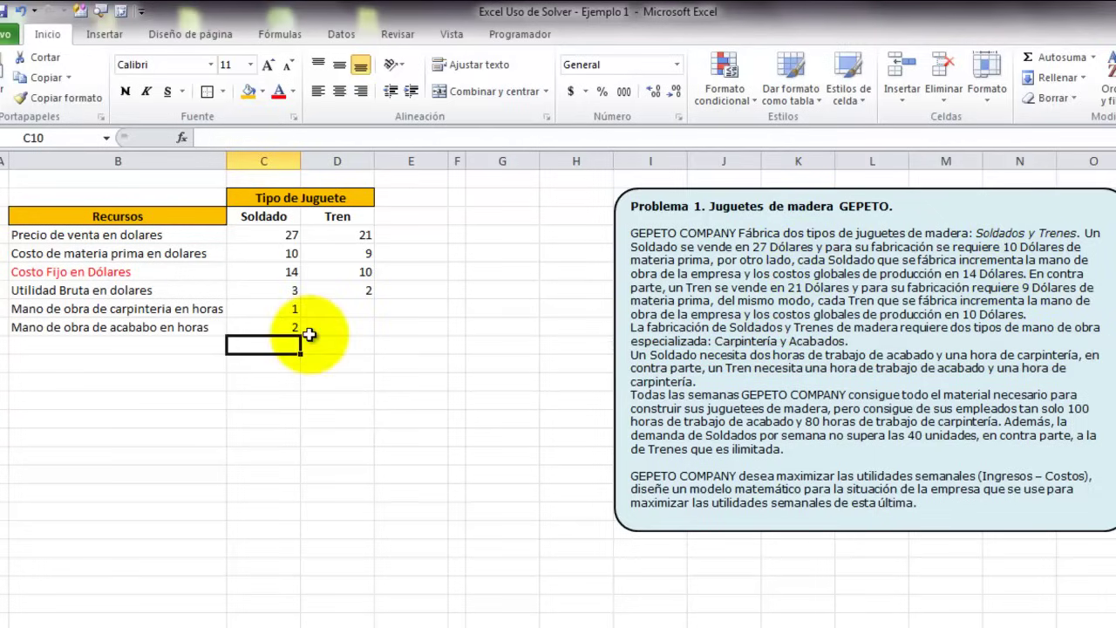
left_click(337, 310)
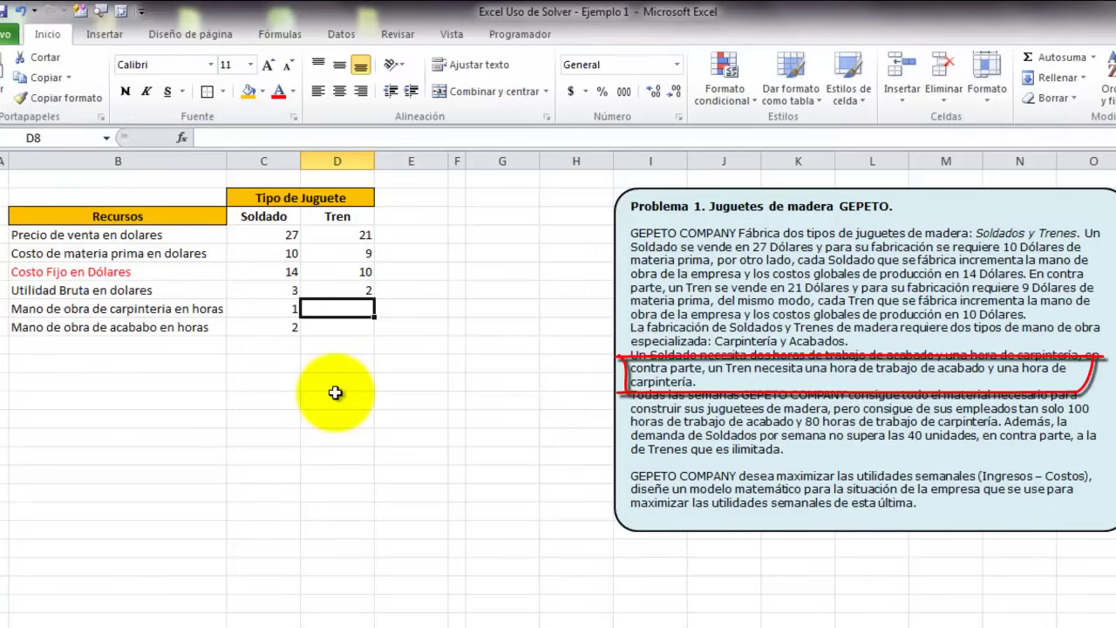
type("1")
key("Return")
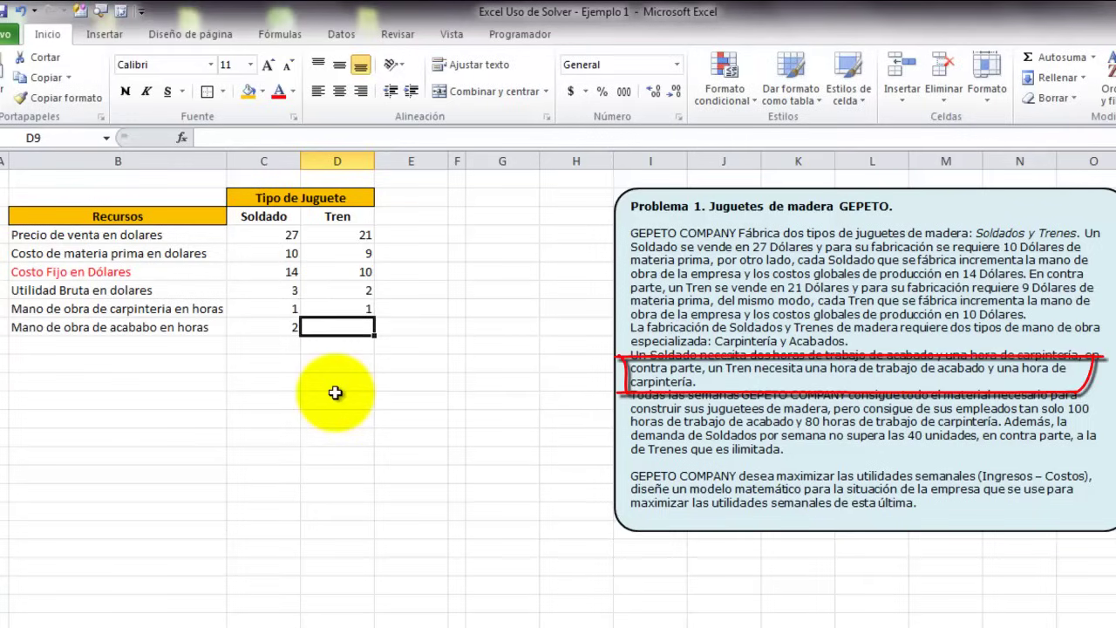
type("1")
key("Return")
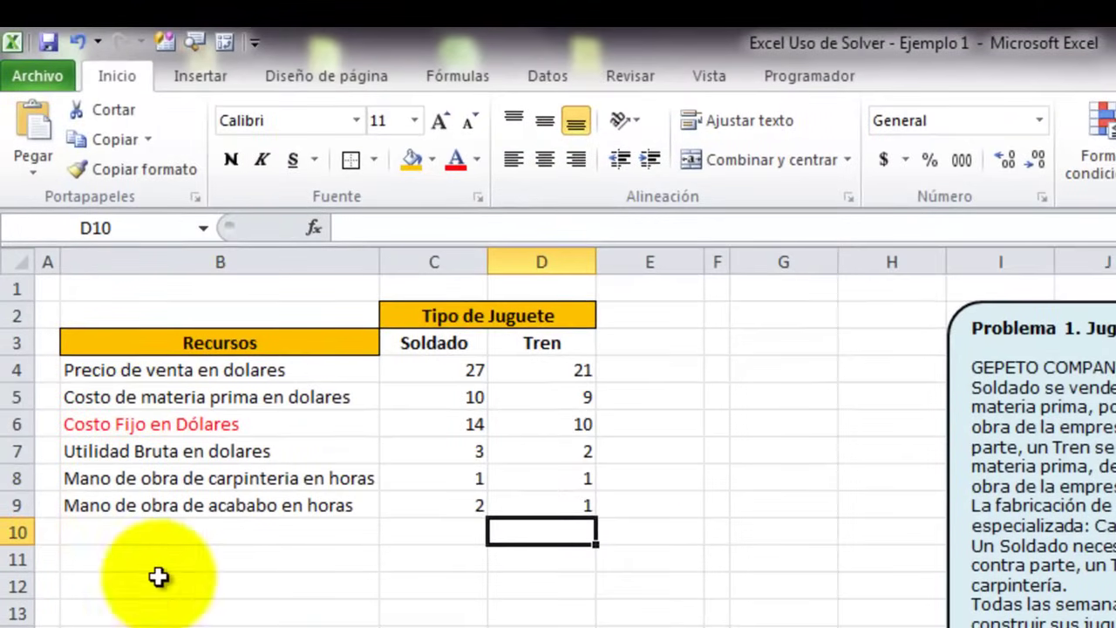
Center the resources table B2:D9 both ways, then left-align the row labels B4:B9
mouse_move(221, 321)
left_mouse_down()
mouse_move(521, 521)
mouse_move(524, 506)
left_mouse_up()
left_click(545, 160)
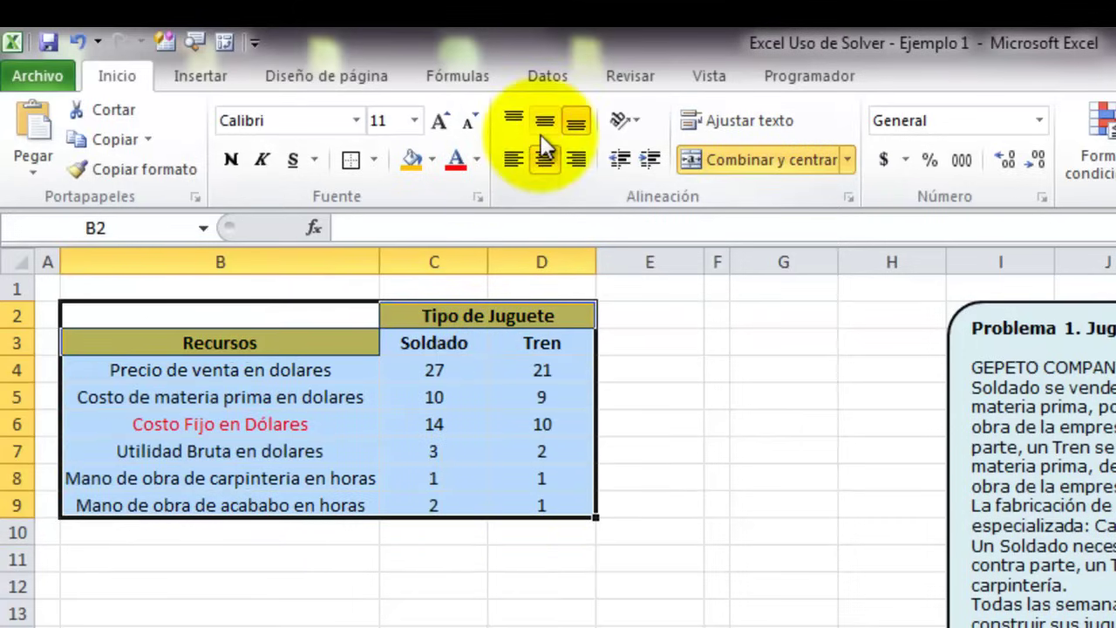
left_click(545, 121)
left_click_drag(336, 381, 261, 505)
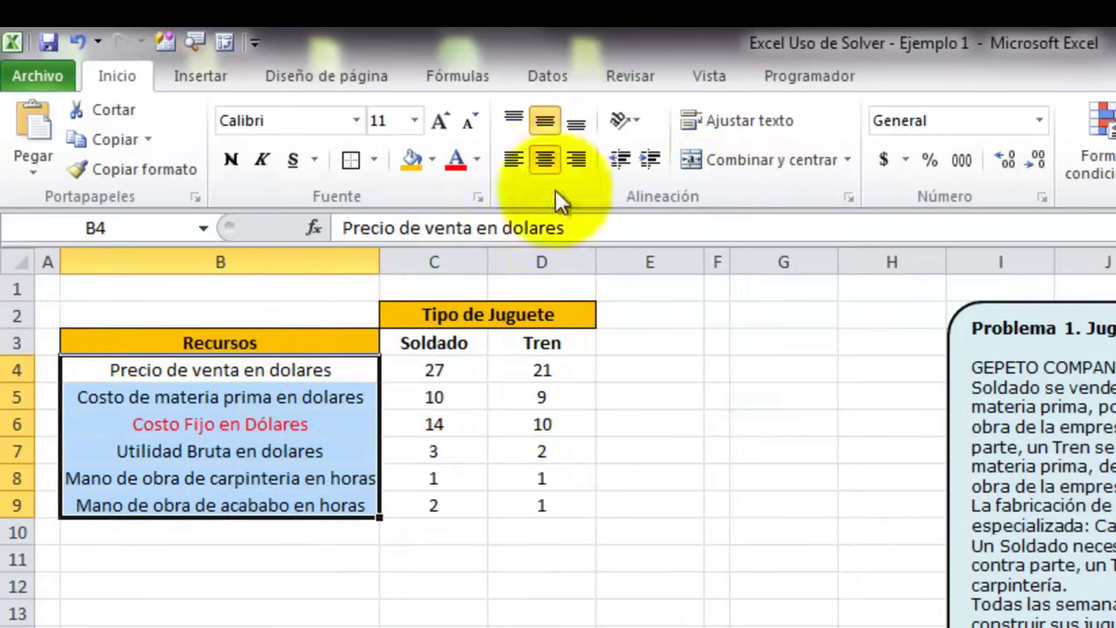
left_click(513, 159)
left_click(311, 563)
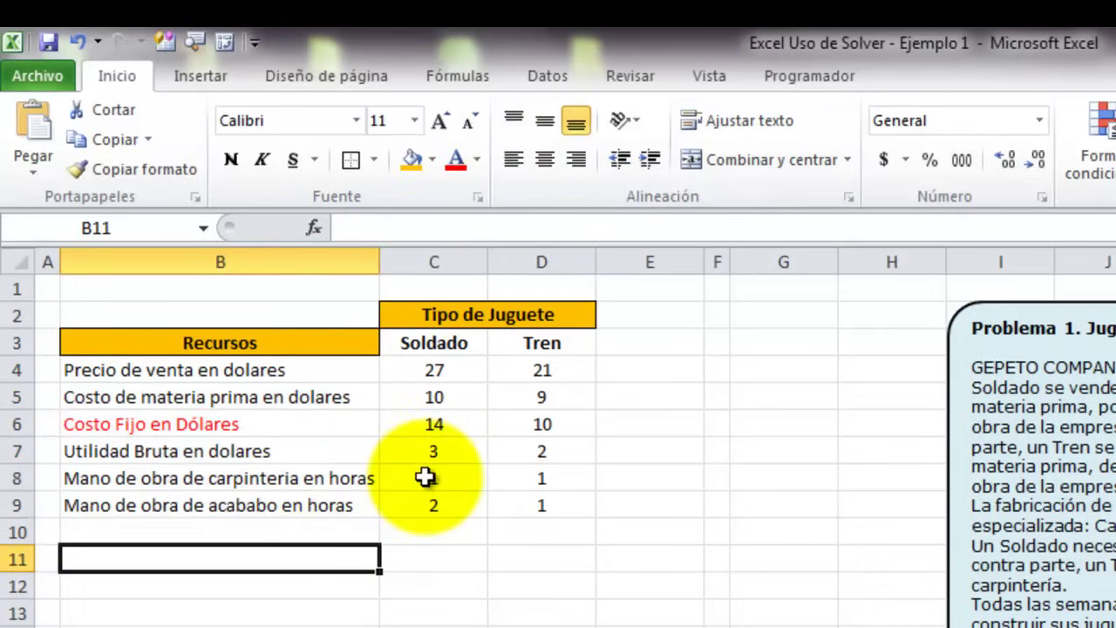
key("Down")
key("Down")
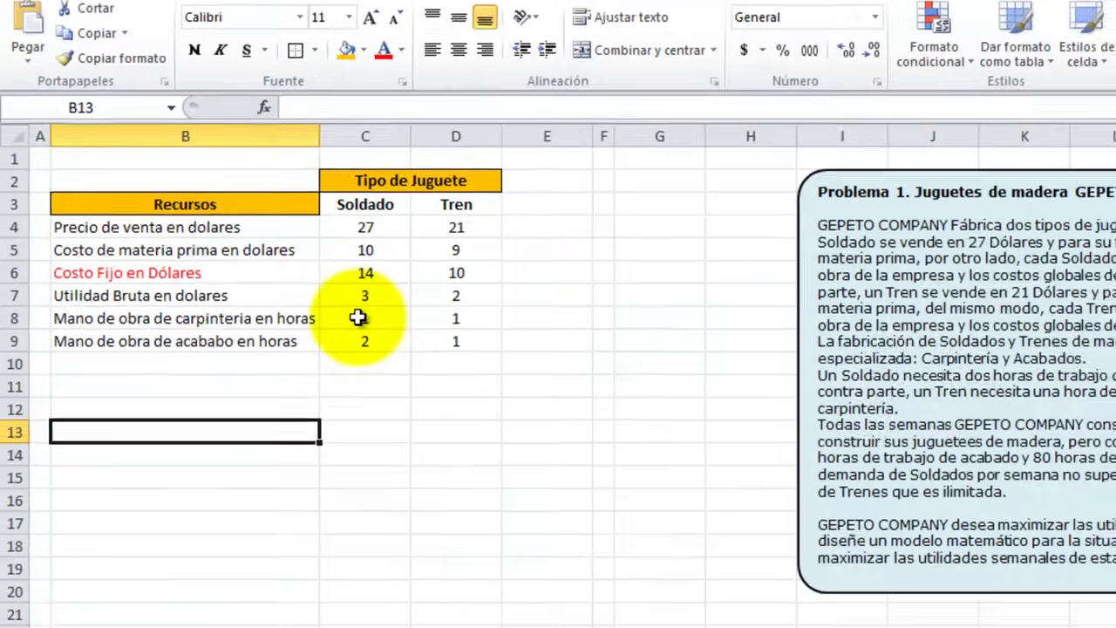
Copy the header rows B2:D3 into B12:D13 to start a second table
left_click_drag(299, 182, 448, 201)
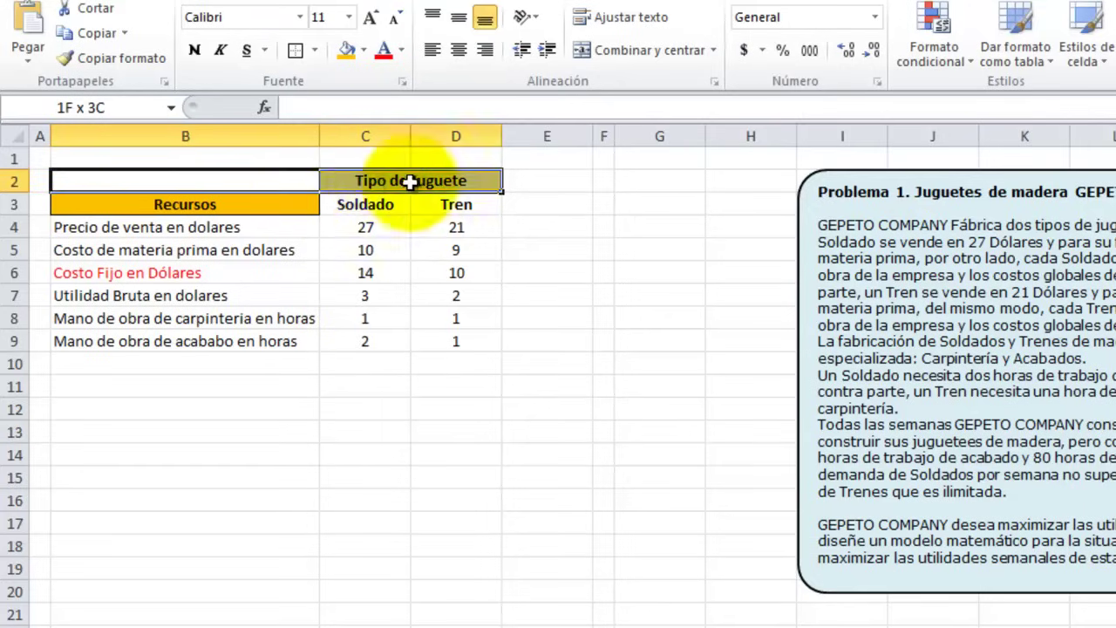
key("ctrl+c")
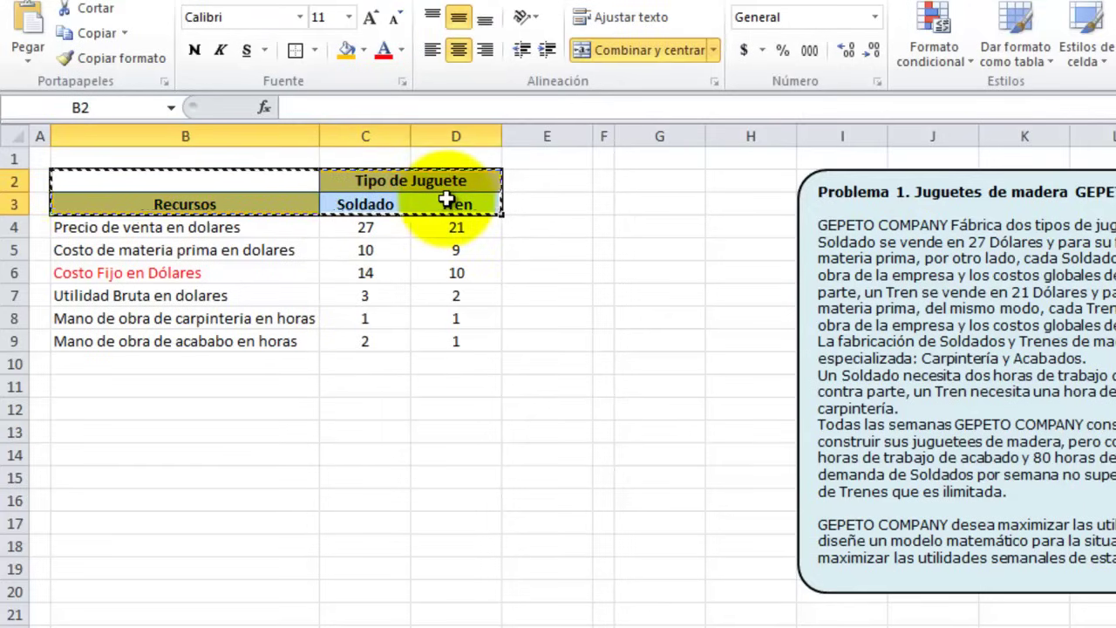
left_click(255, 411)
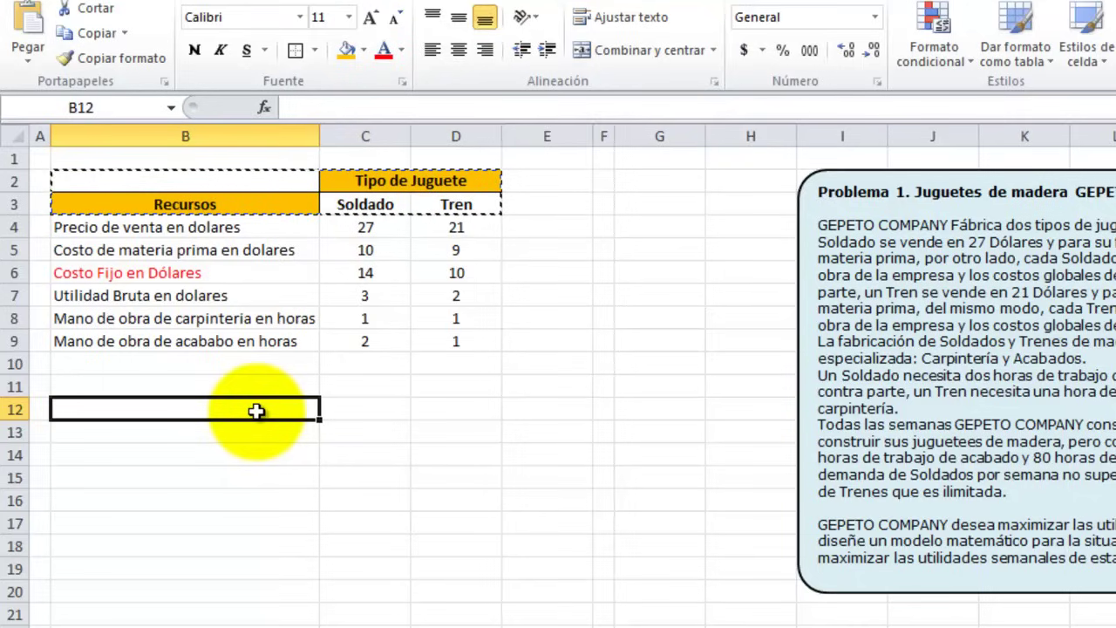
key("ctrl+v")
key("Escape")
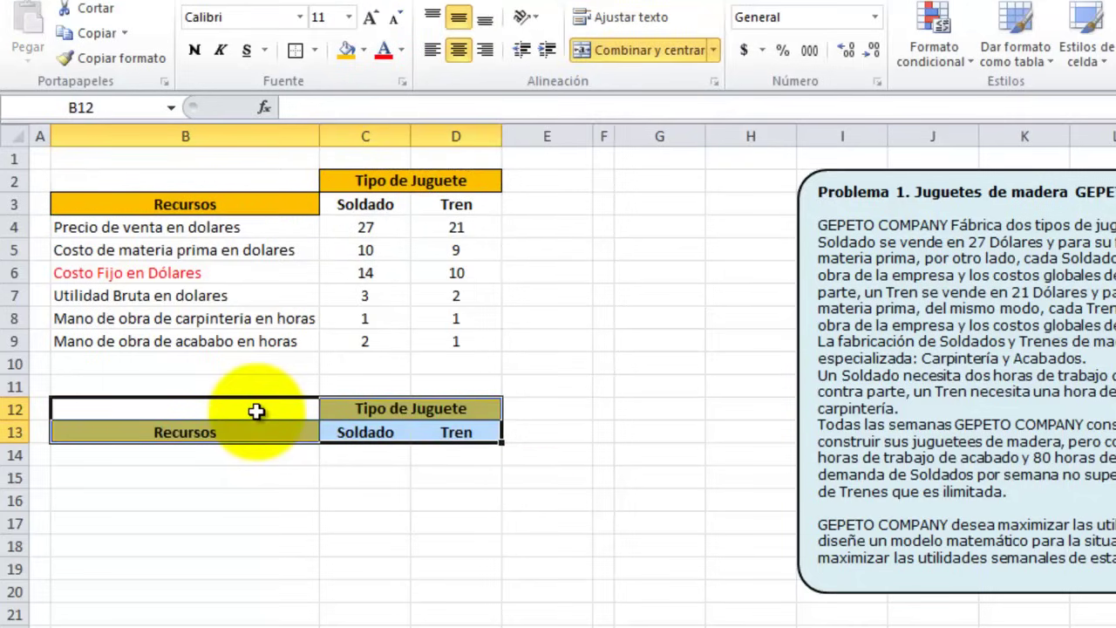
left_click(266, 448)
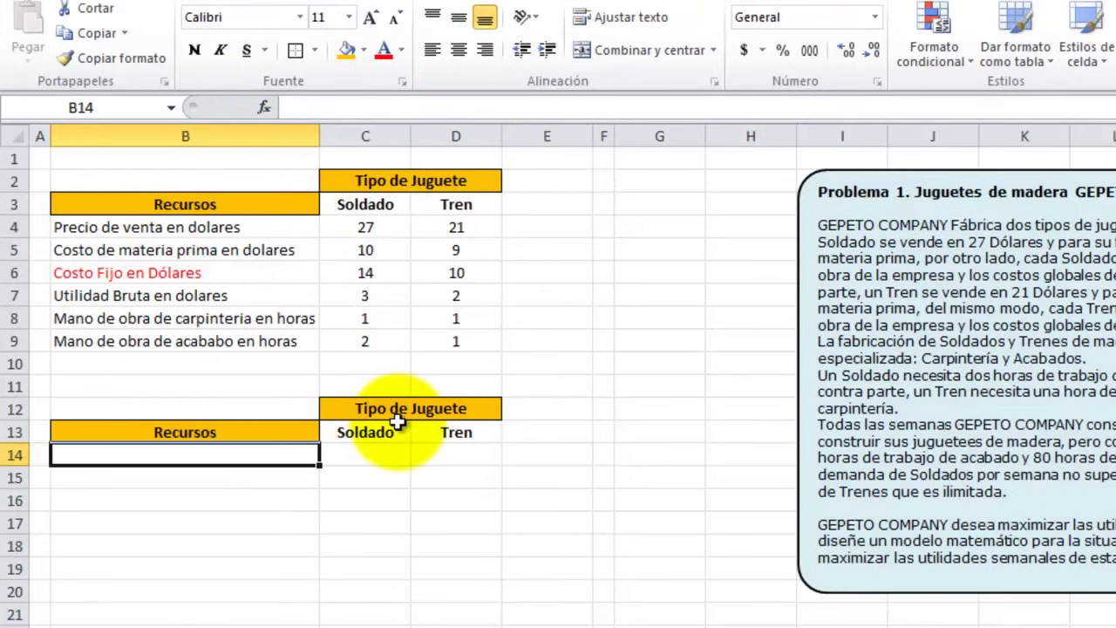
Change the copied headers in C13 and D13 to Soldados and Trenes
left_click(355, 435)
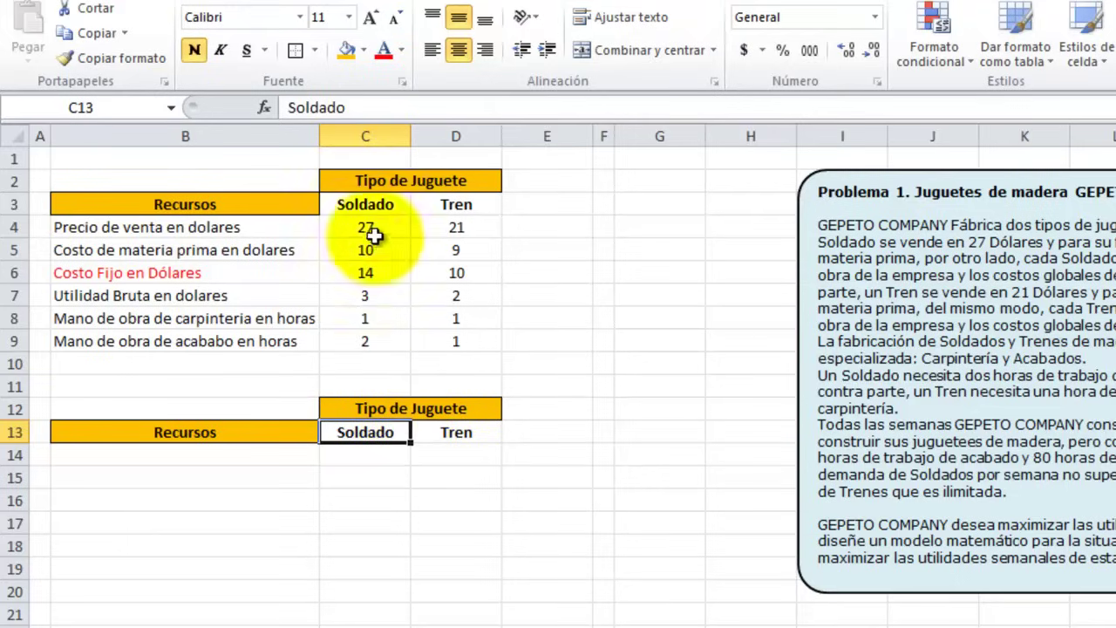
left_click(366, 108)
type("s")
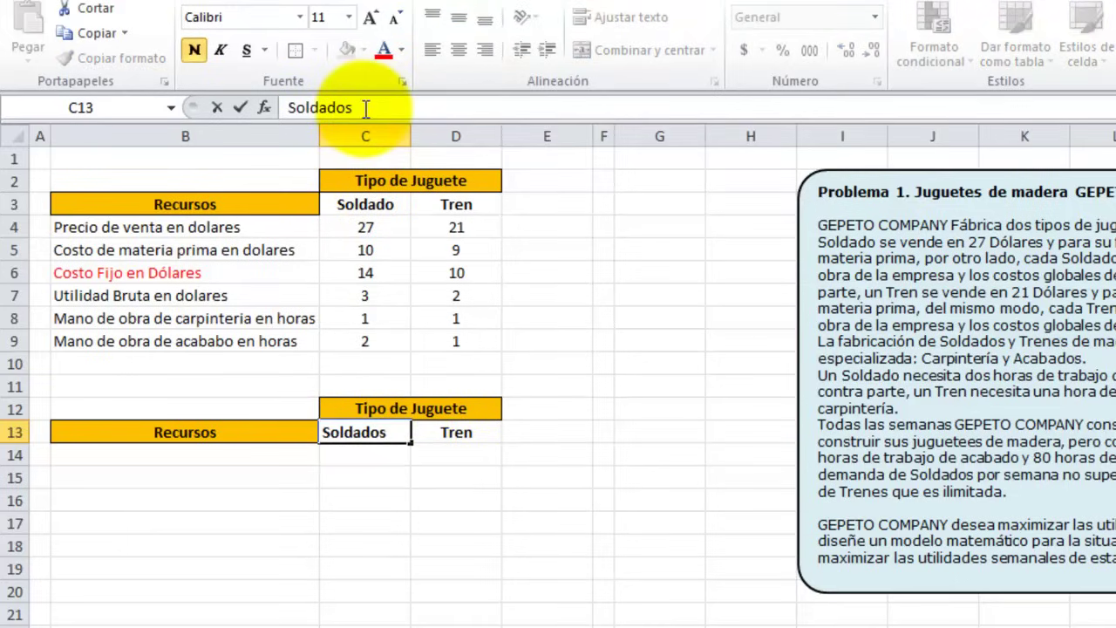
key("Return")
left_click(458, 433)
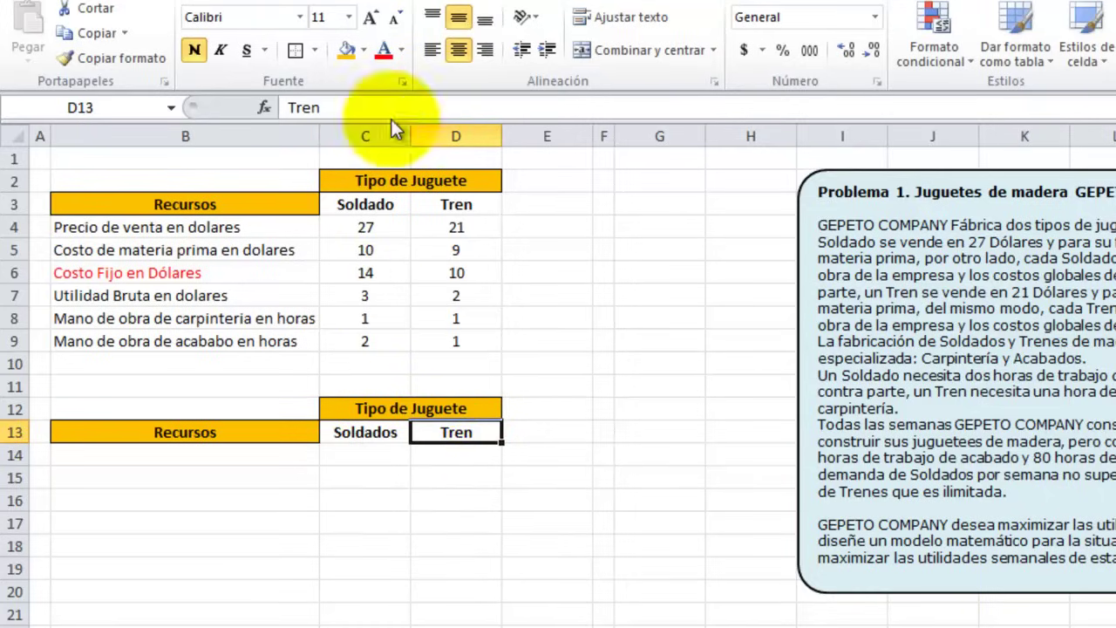
left_click(358, 105)
type("es")
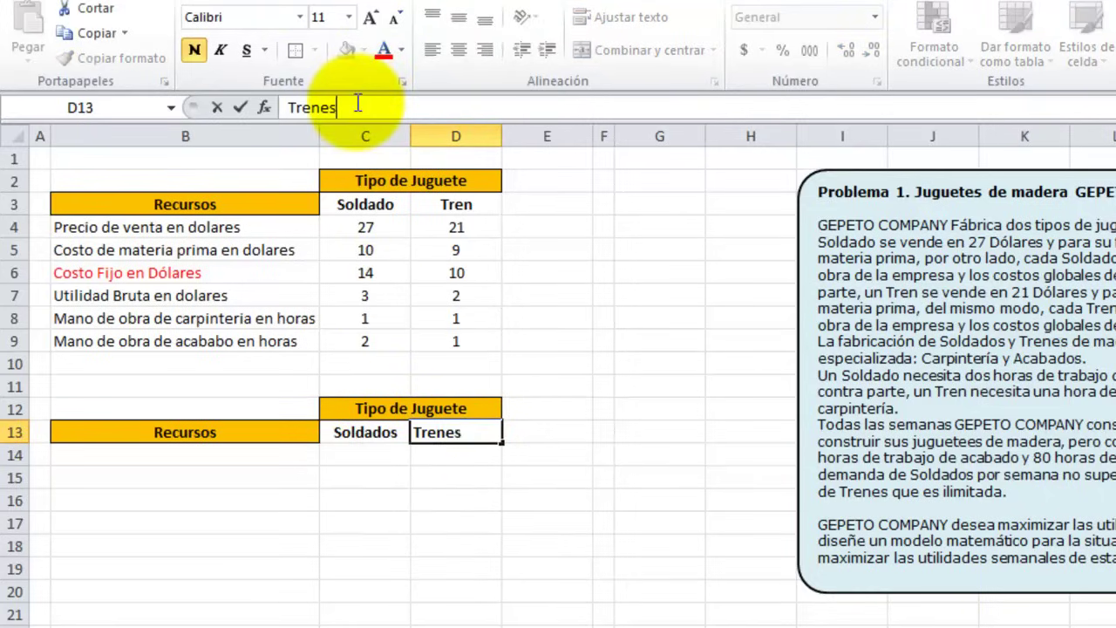
key("Return")
left_click(372, 473)
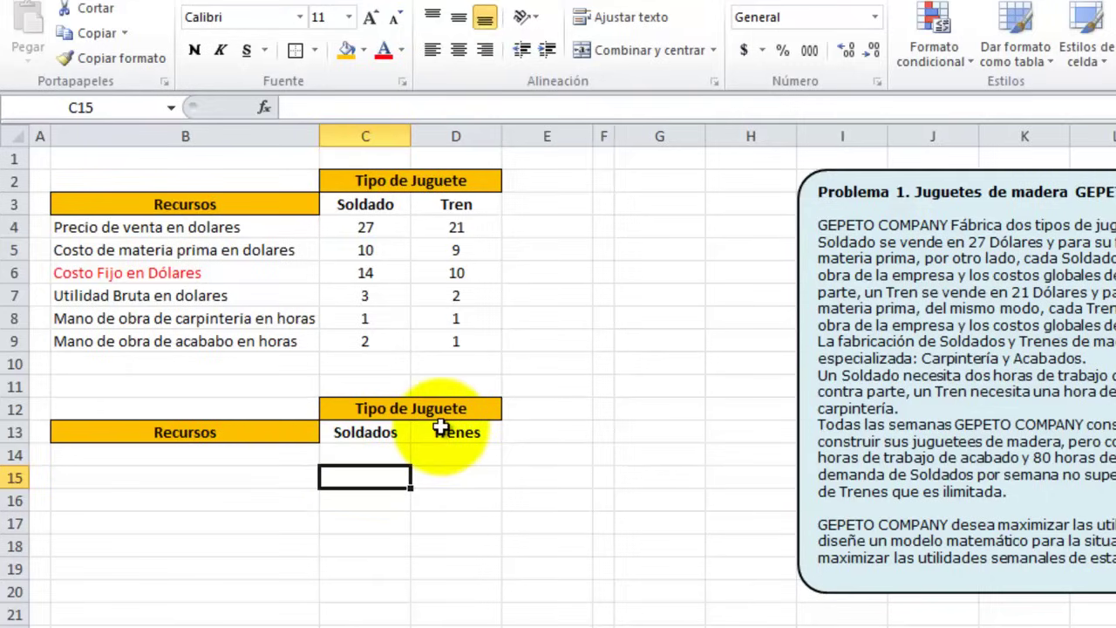
Label B14 'Horas de trabajo de acabado', B15 'Horas de trabajo de carpinteria', B17 'Unidades totales fabricadas'
left_click(232, 461)
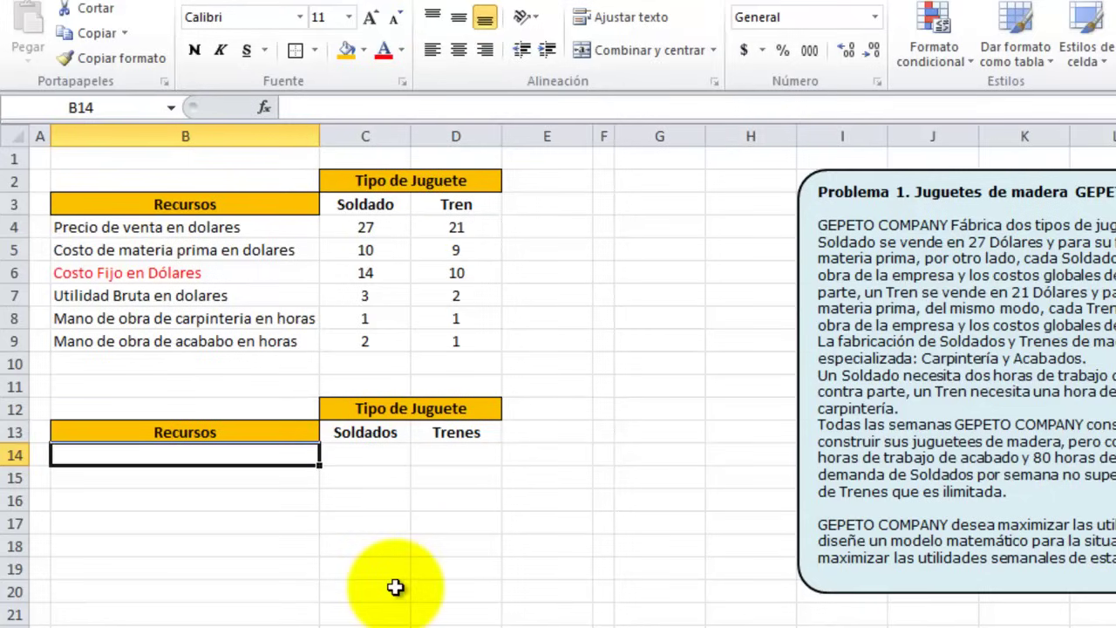
type("Horas")
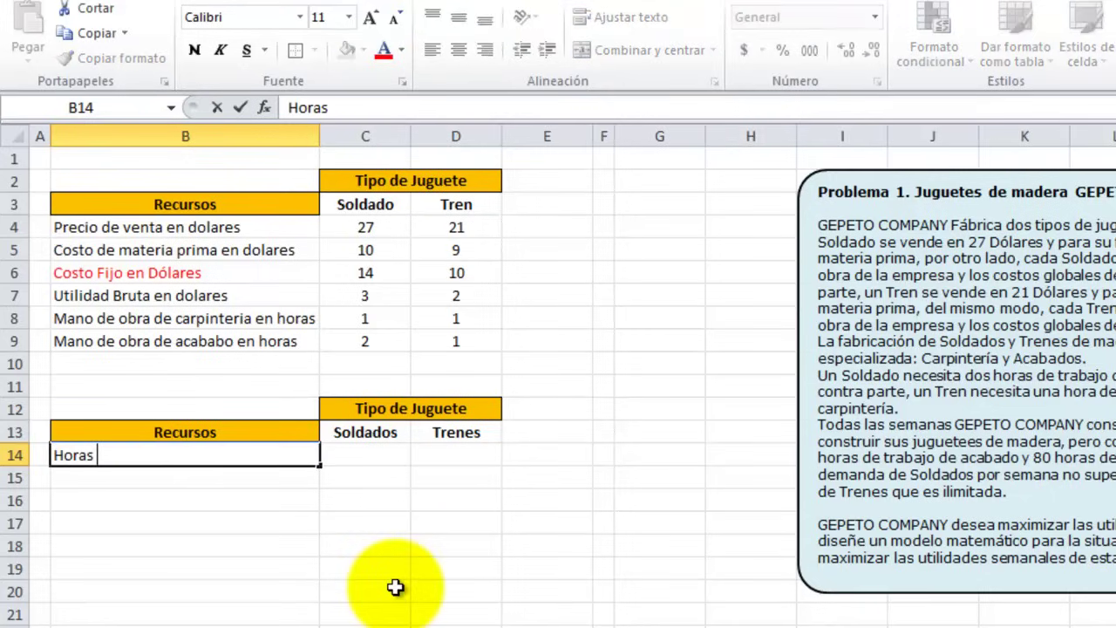
type(" de trabajo de a")
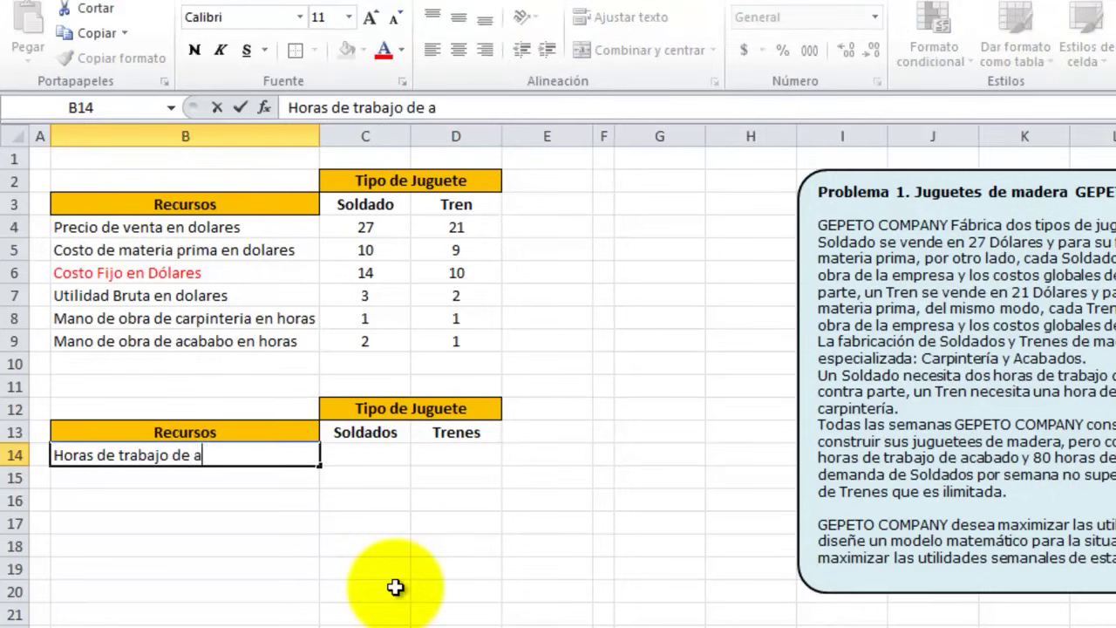
type("cabado")
key("Return")
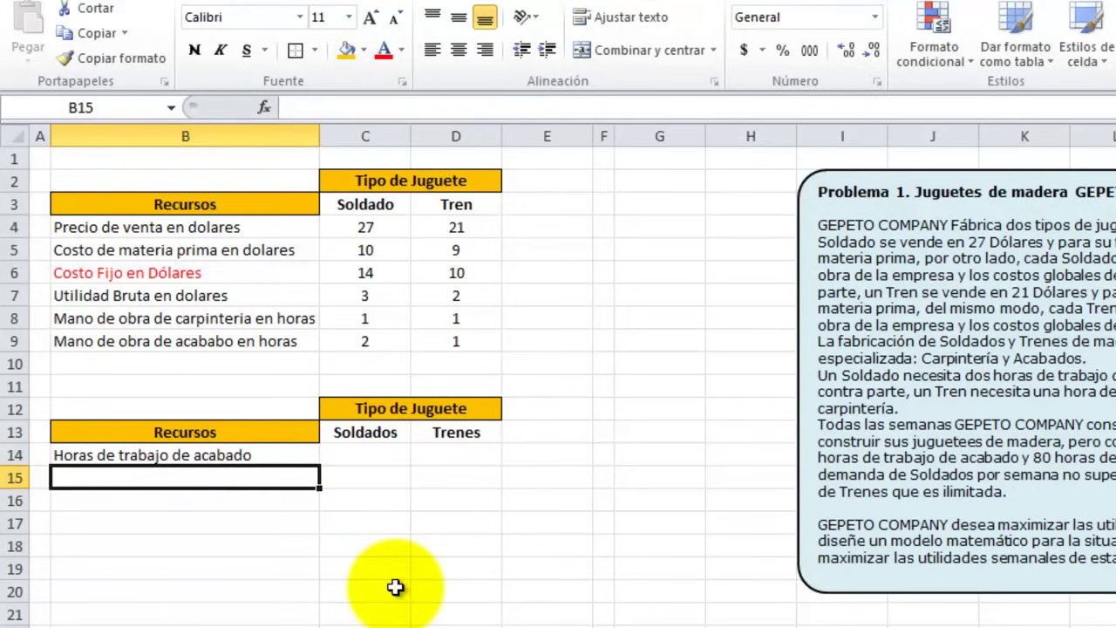
type("Horas de ")
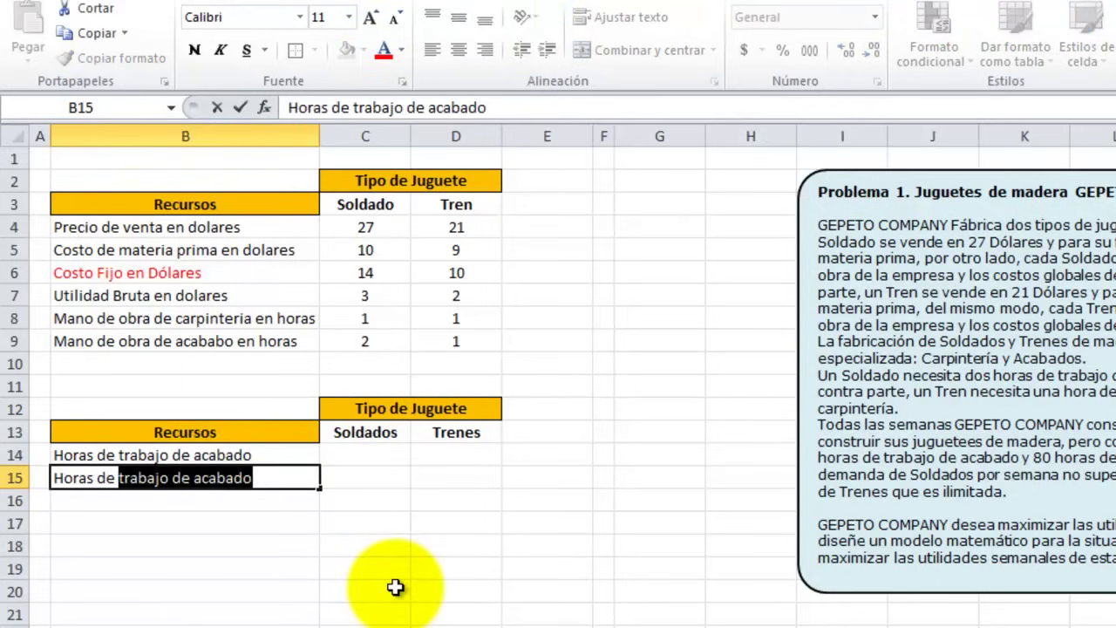
type("trabajo ")
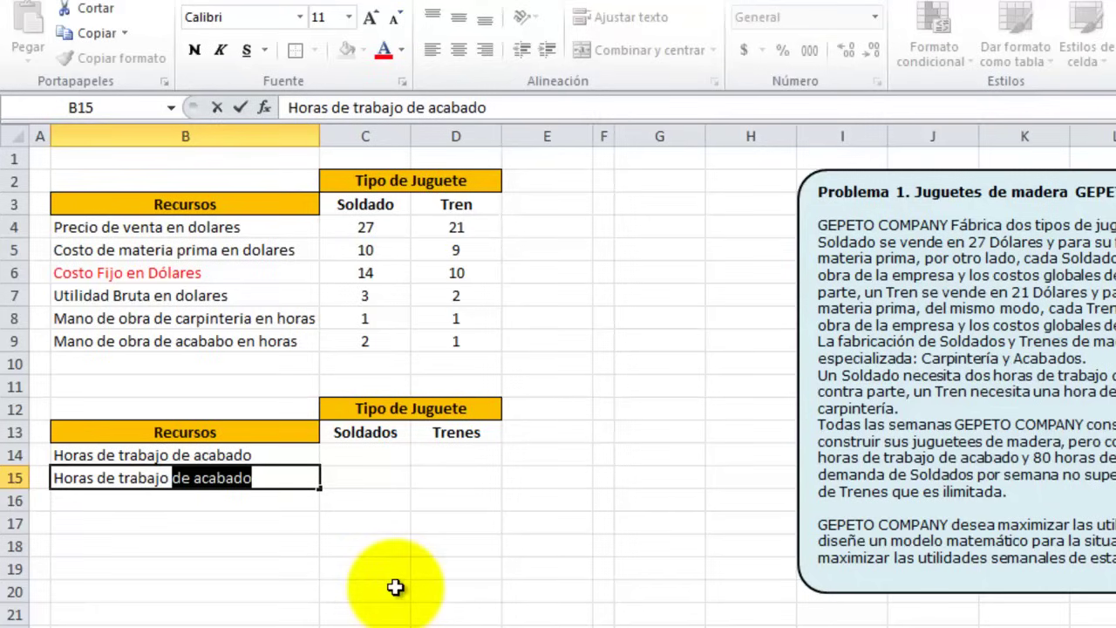
type("de carpn")
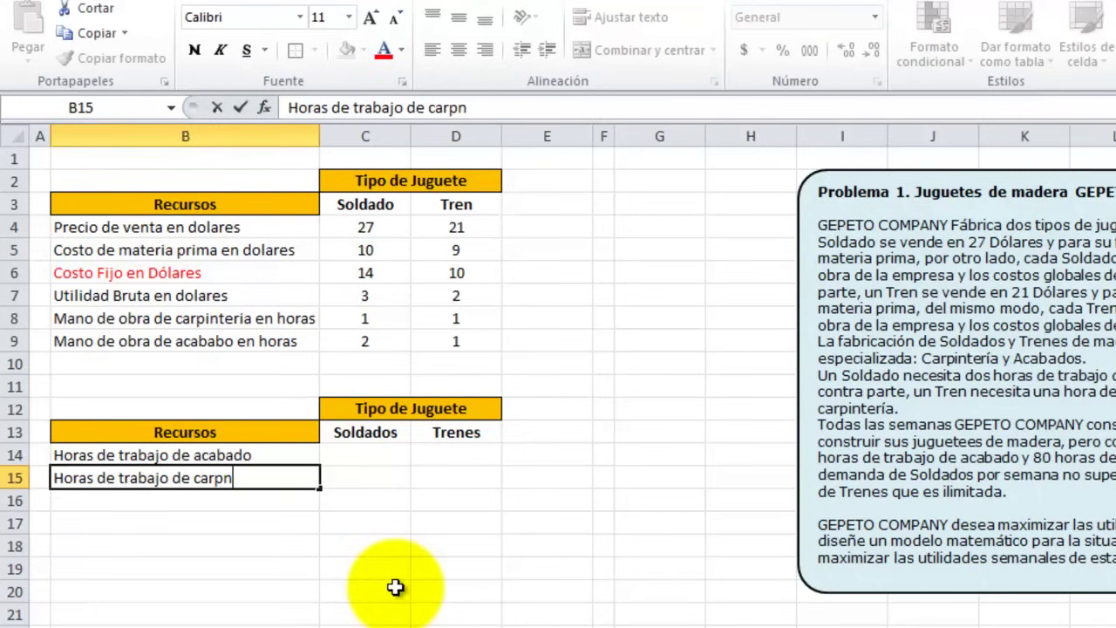
key("BackSpace")
type("interia")
key("Return")
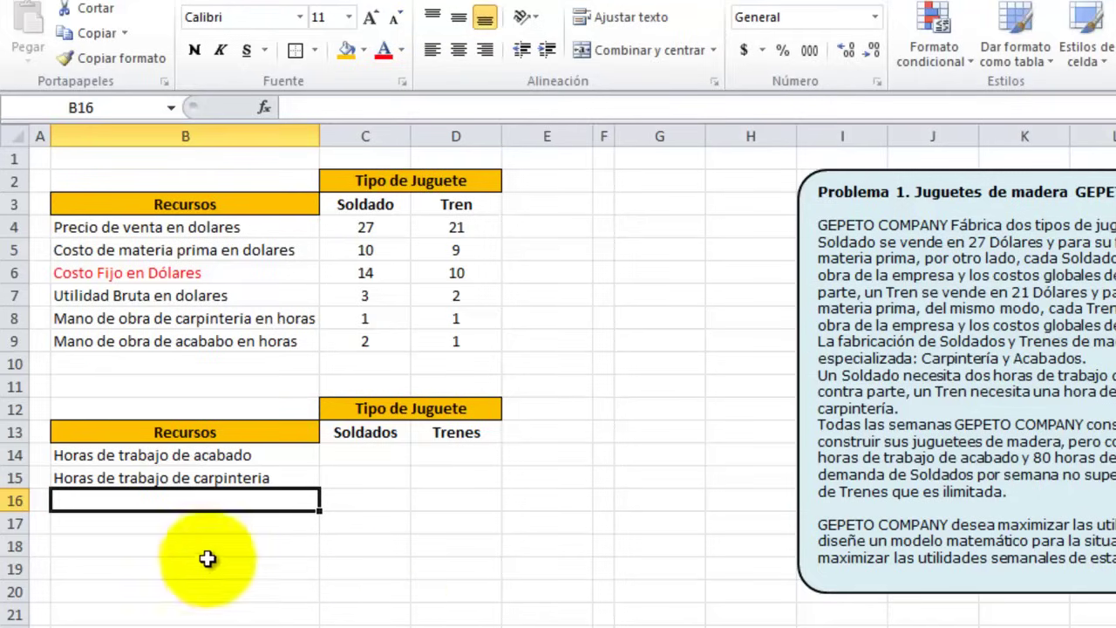
left_click(186, 524)
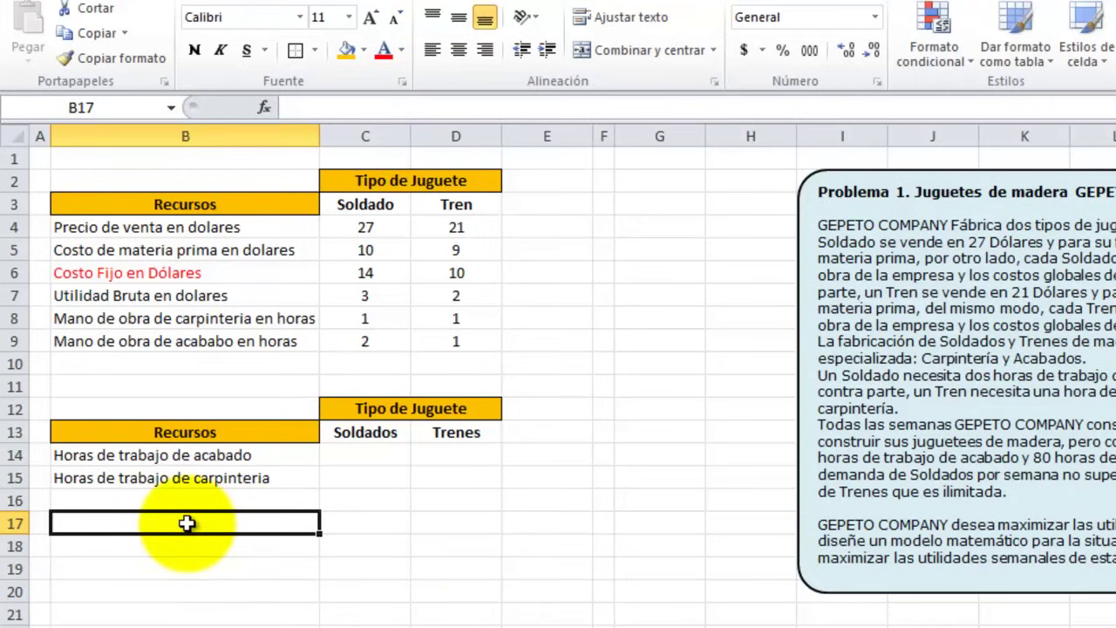
type("Unidades ")
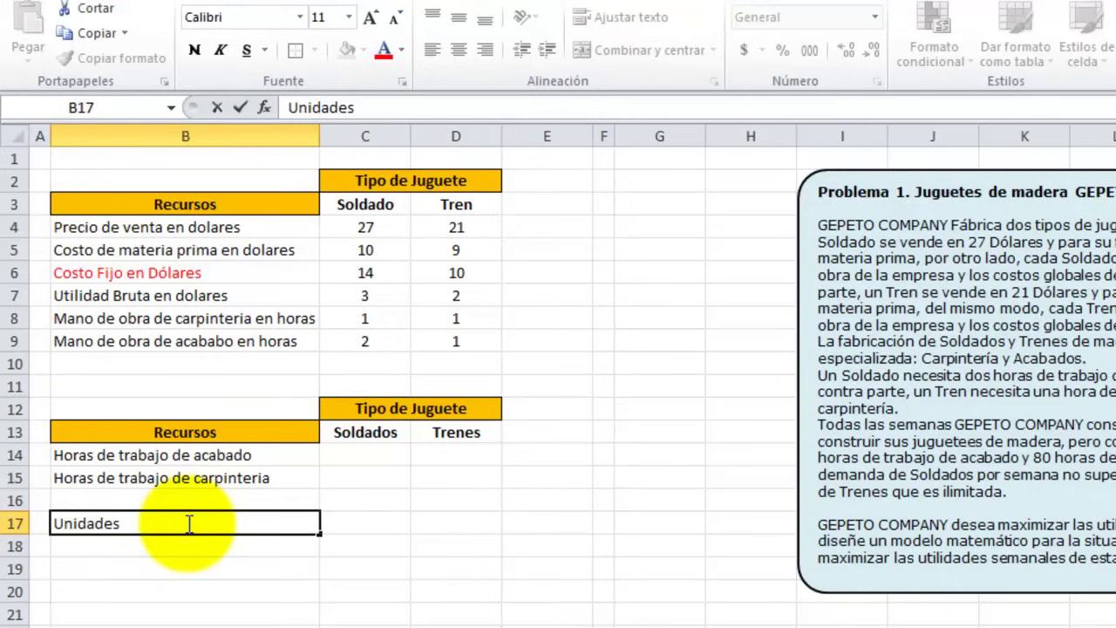
type("totales ")
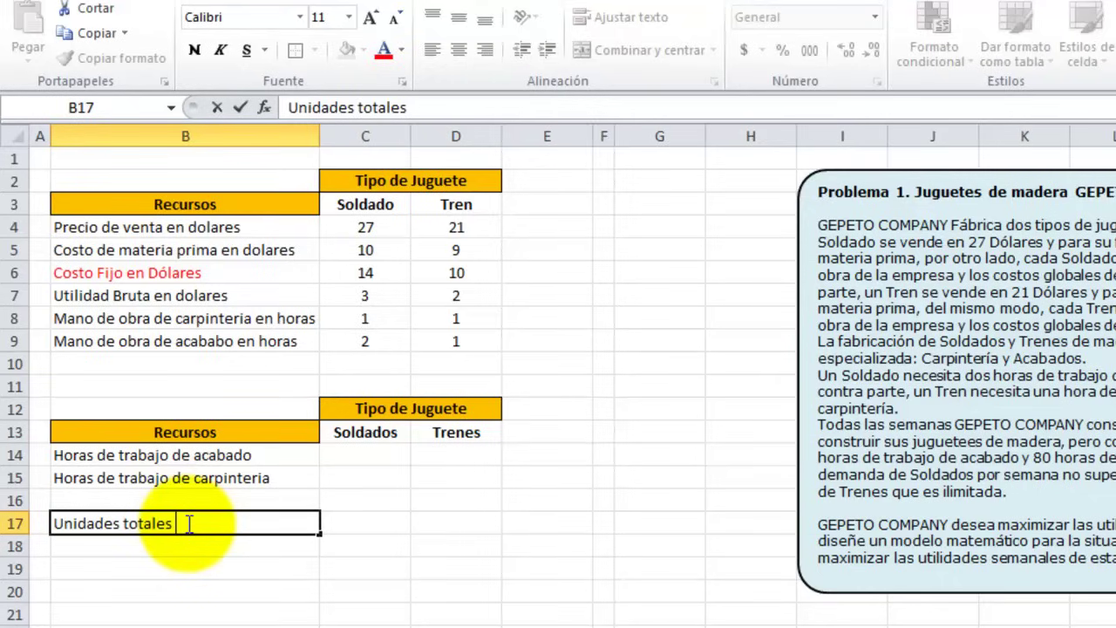
type("fabricadas")
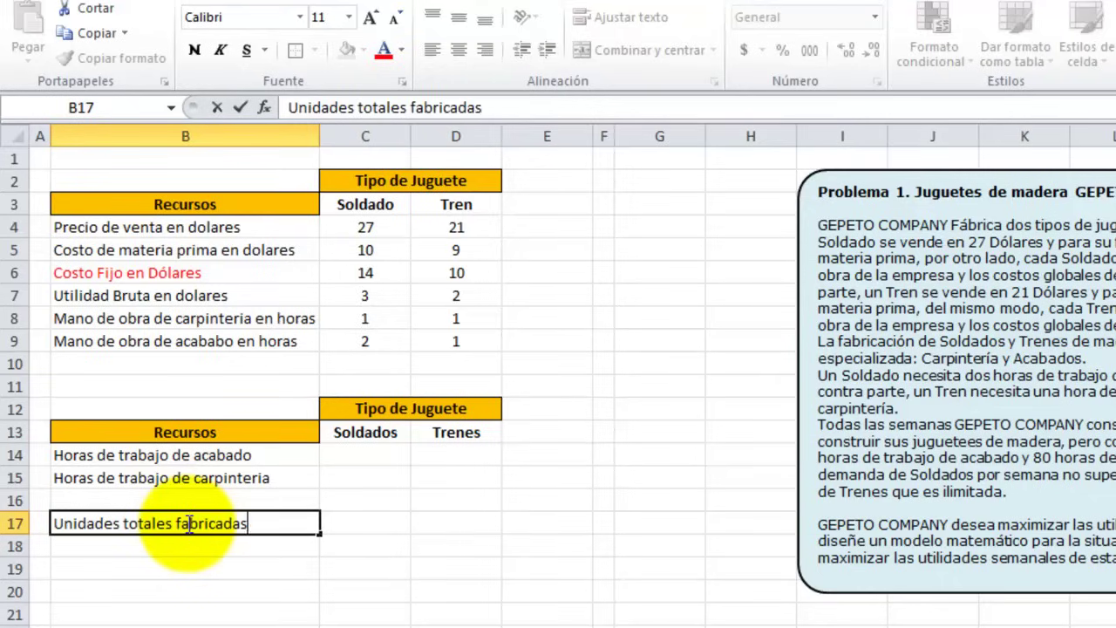
key("Return")
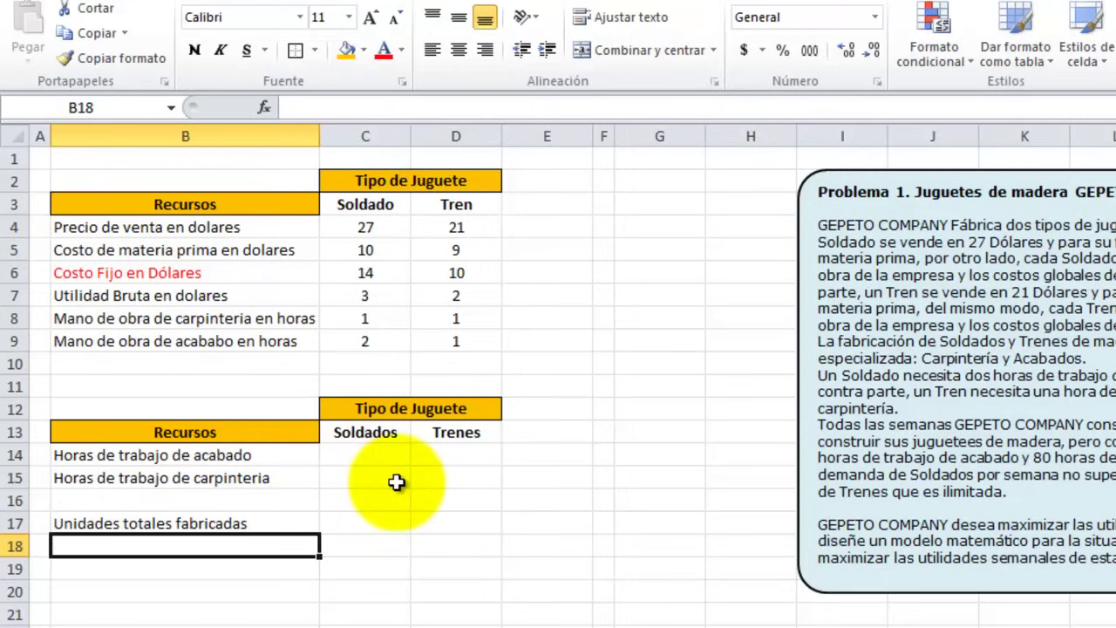
Bold the Unidades totales fabricadas label in B17 and fill C17:D17 yellow
left_click(377, 455)
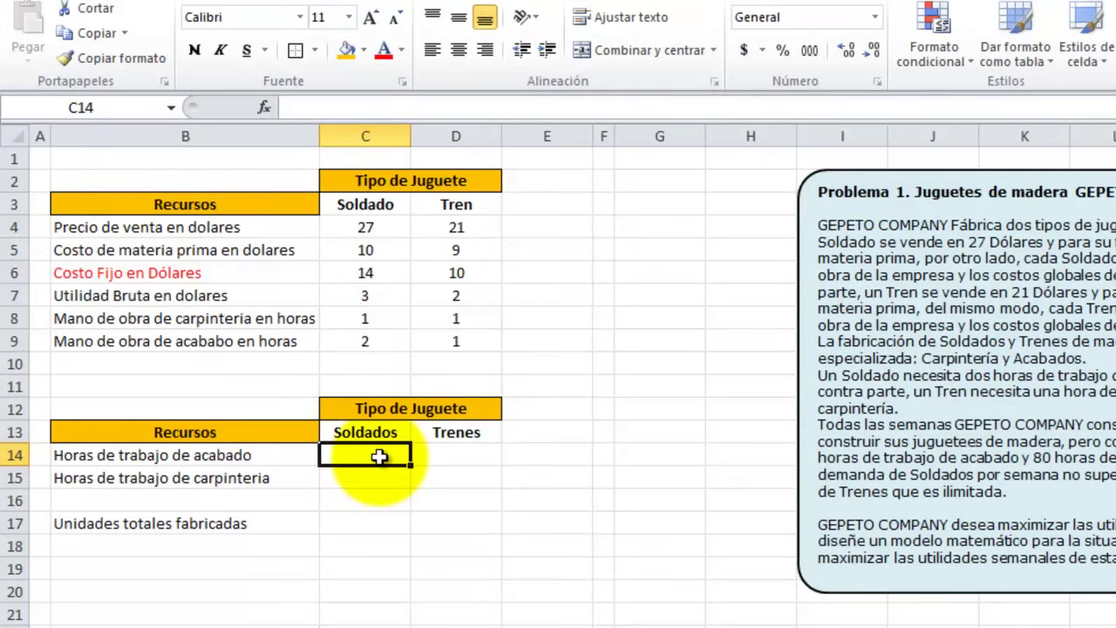
left_click(222, 525)
left_click(196, 51)
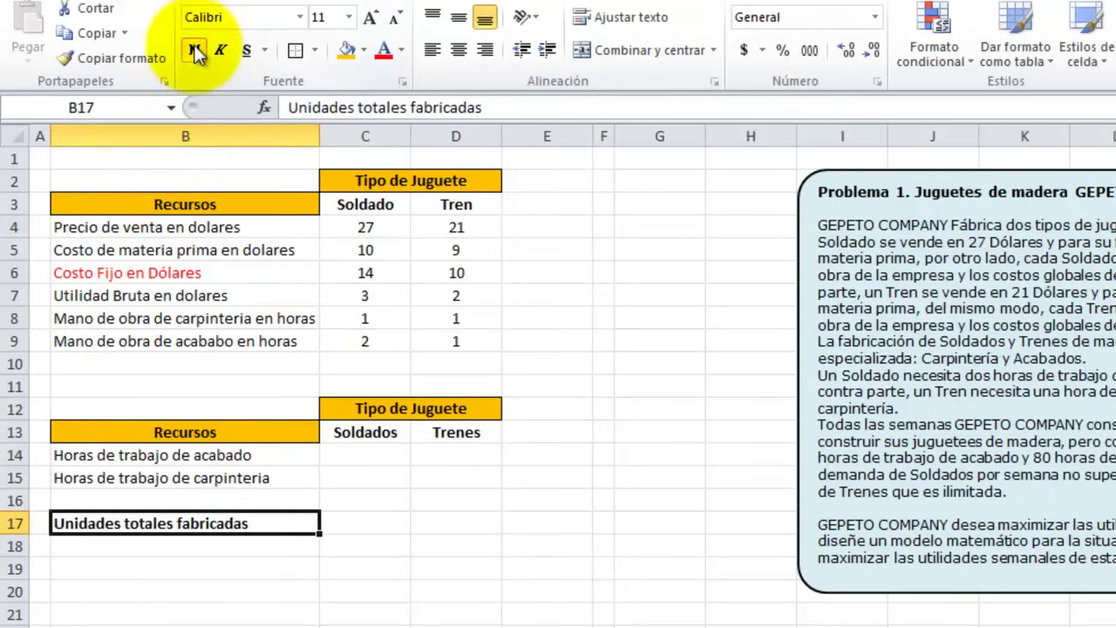
left_click_drag(344, 523, 444, 524)
left_click(364, 51)
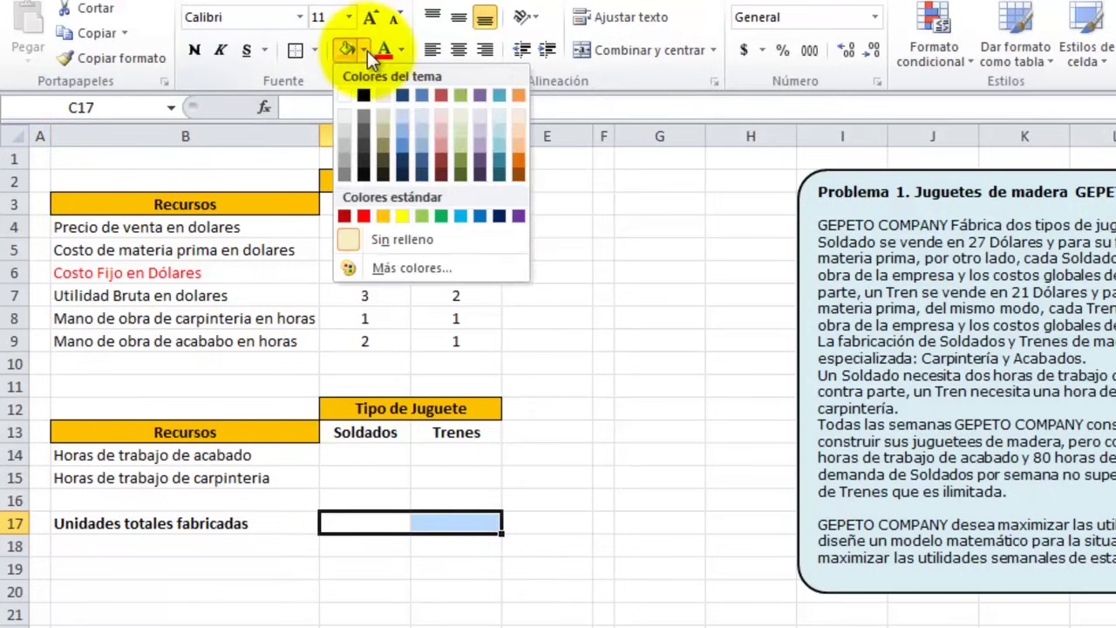
left_click(402, 217)
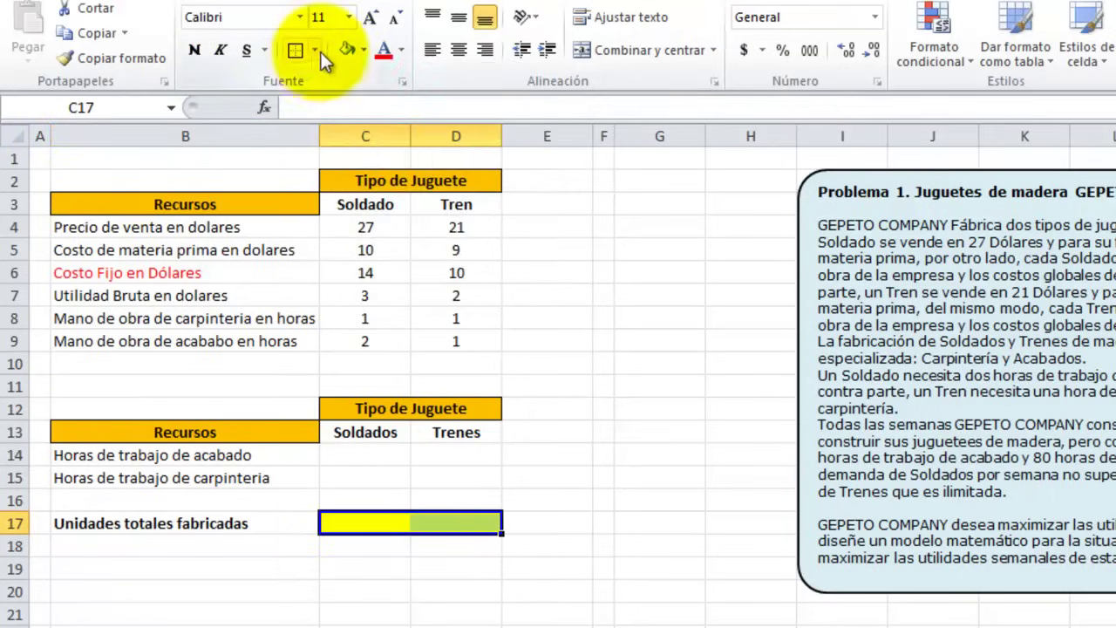
Give C17:D17 borders on all sides and bold text
left_click(316, 50)
left_click(360, 229)
left_click(390, 567)
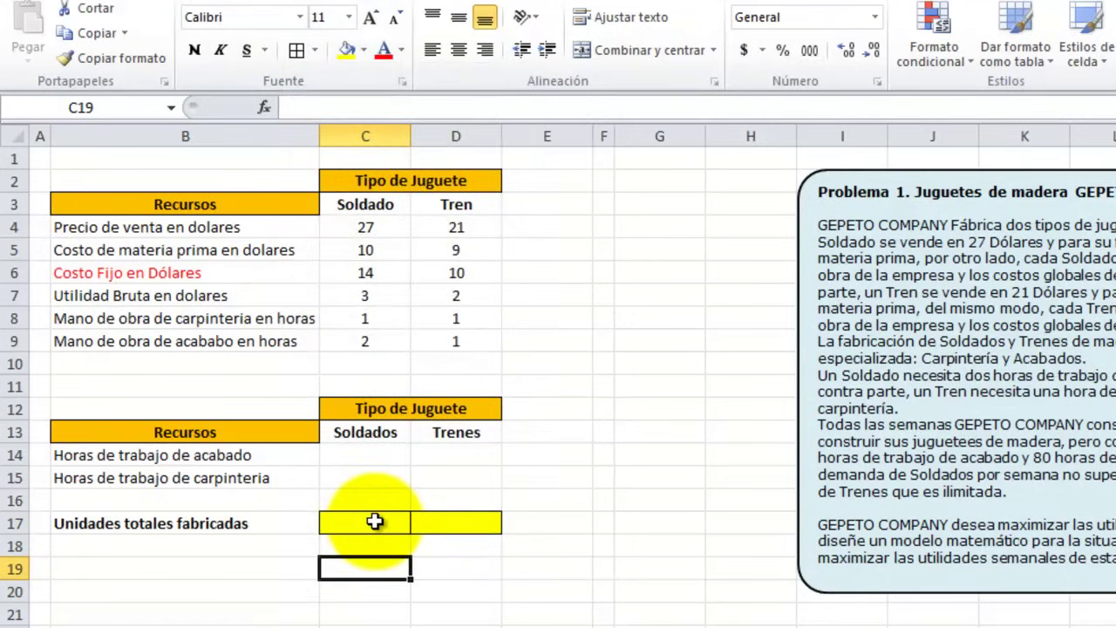
left_click_drag(374, 521, 418, 517)
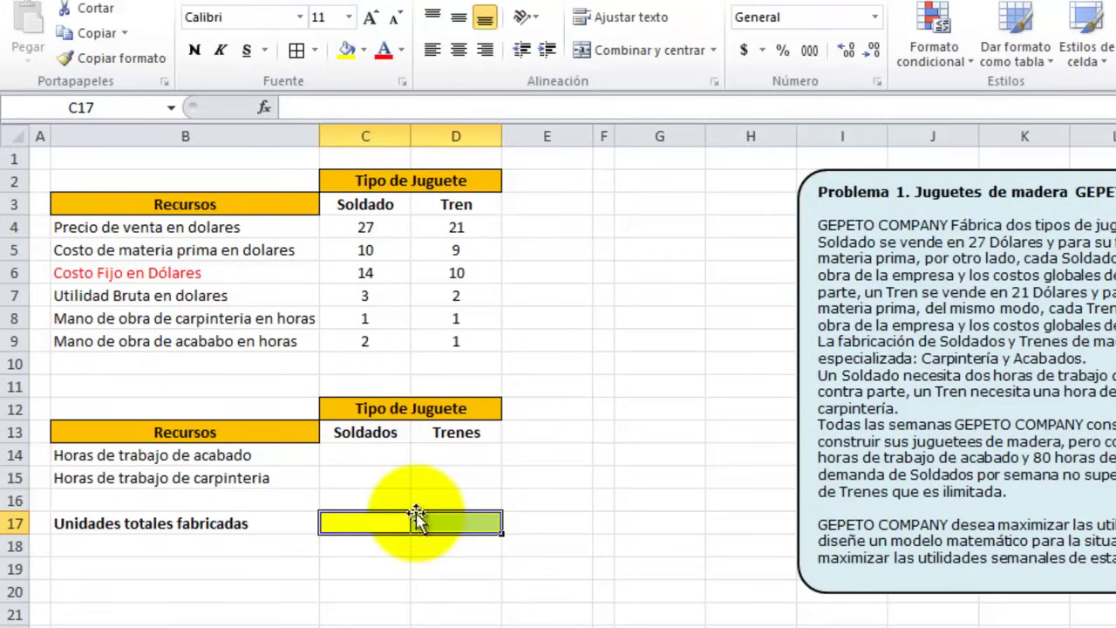
left_click(194, 50)
left_click(369, 567)
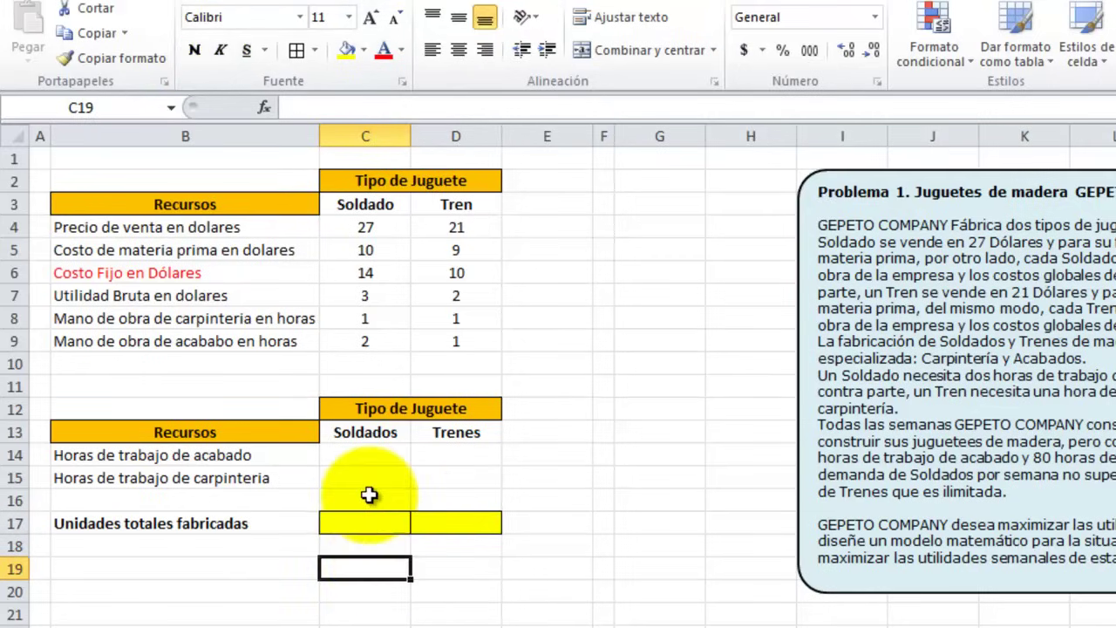
left_click(363, 455)
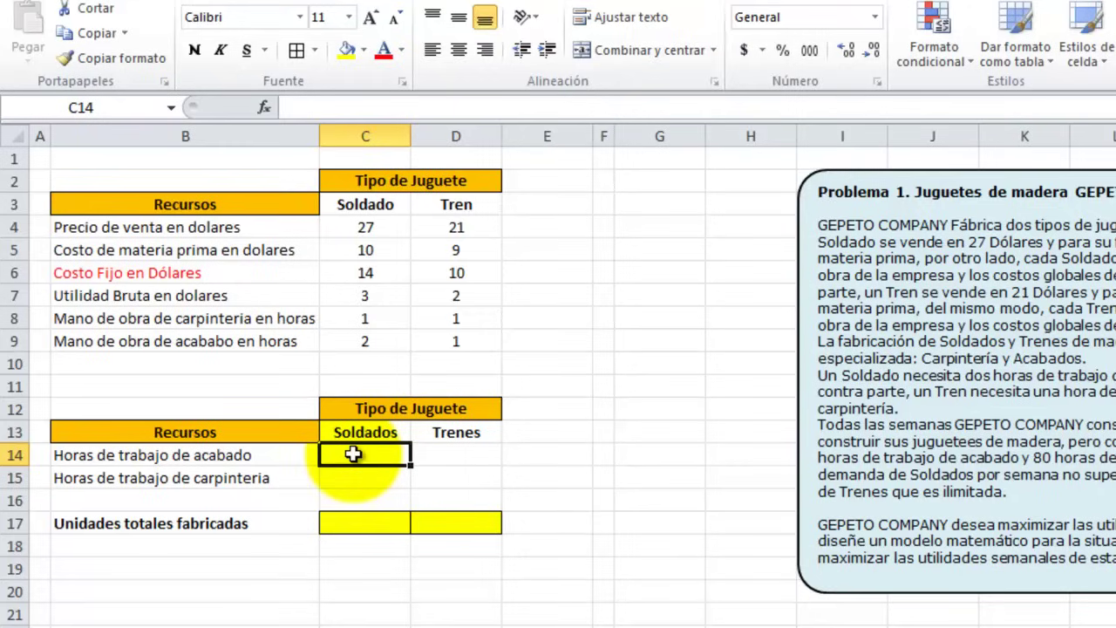
Enter =C17*C9 in C14 for the Soldados finishing hours
type("=")
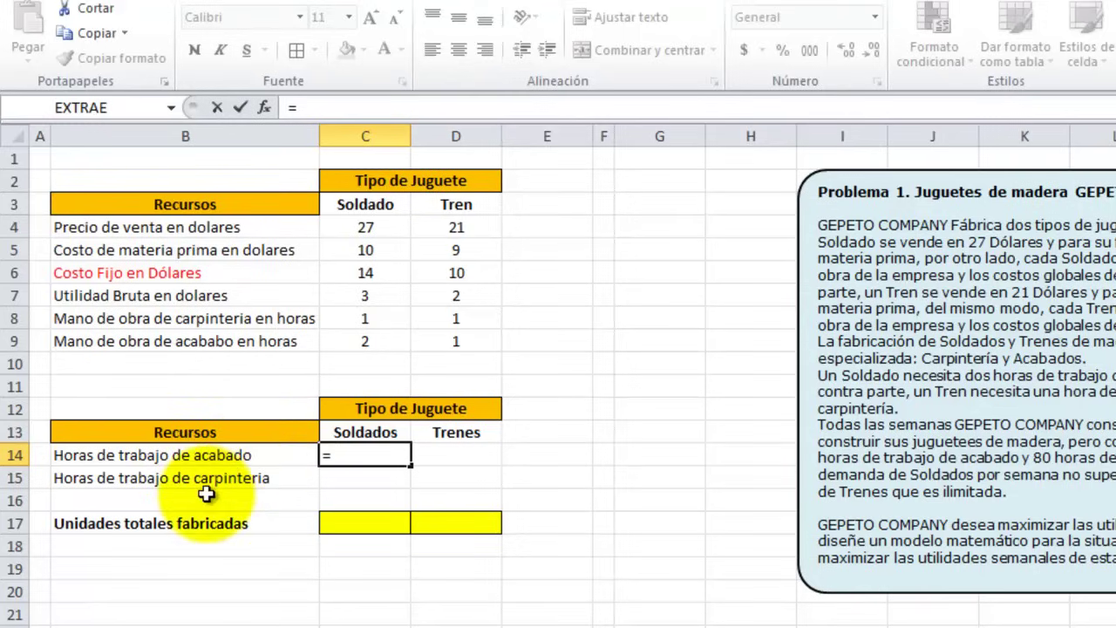
left_click(371, 522)
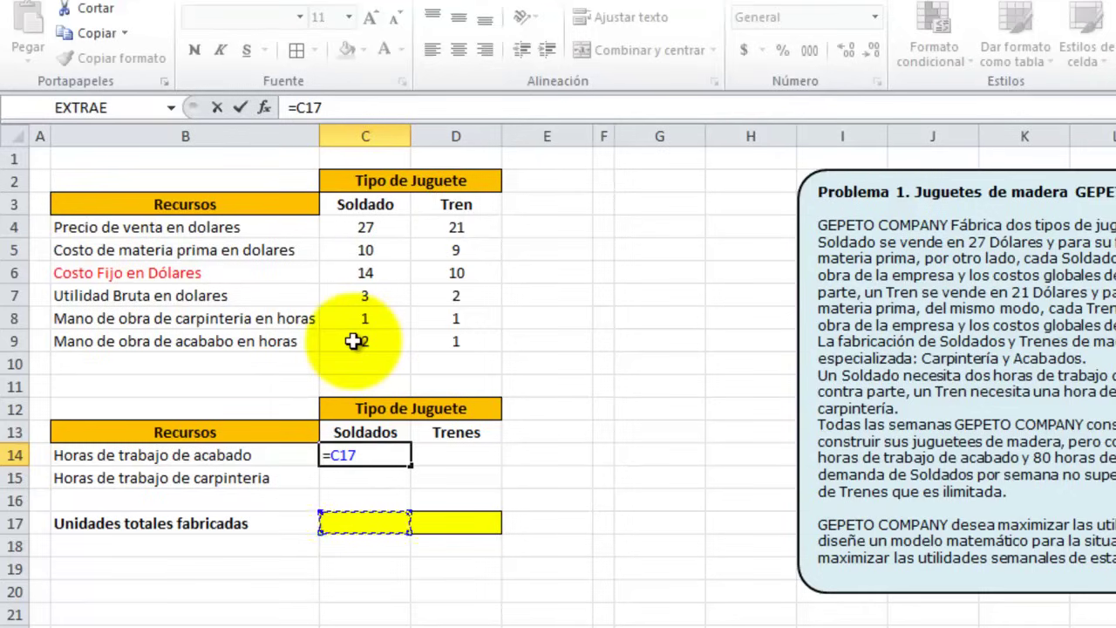
left_click(353, 341)
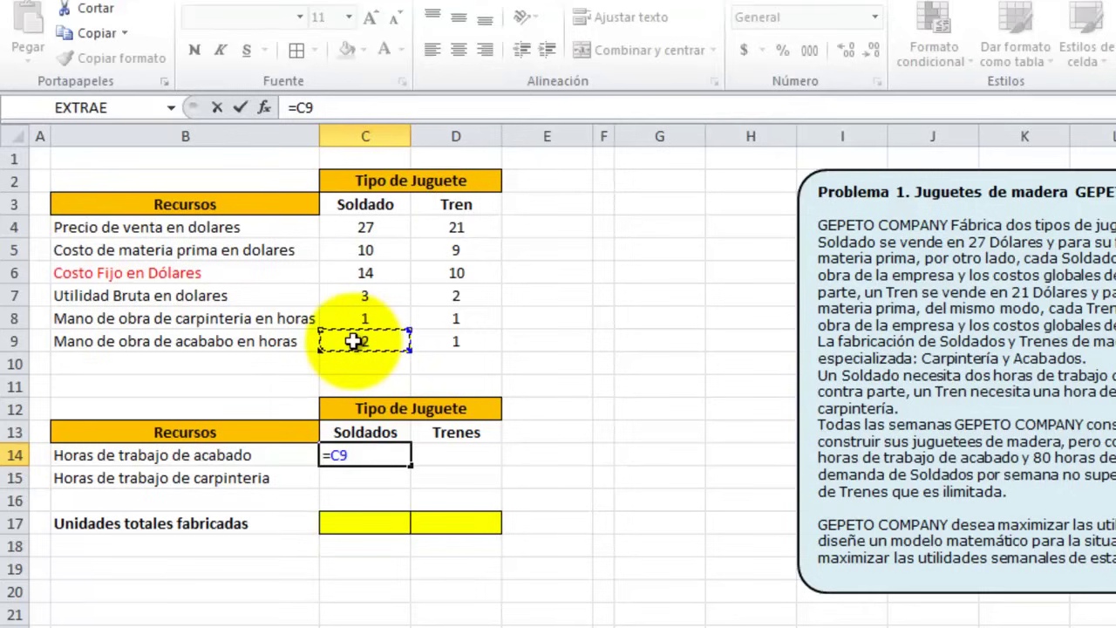
key("Escape")
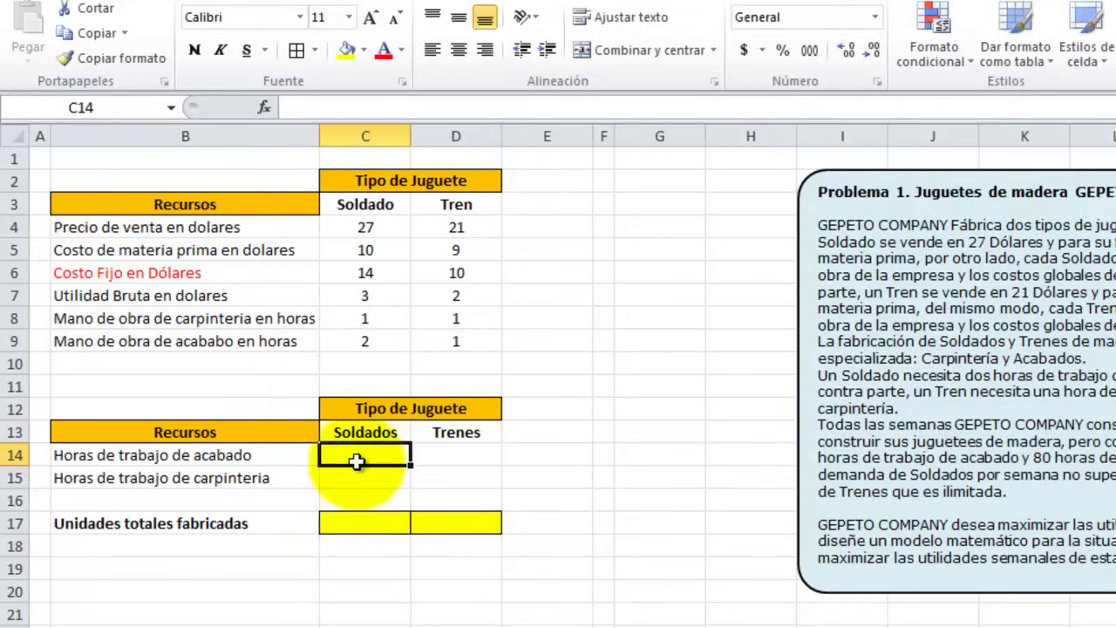
type("=")
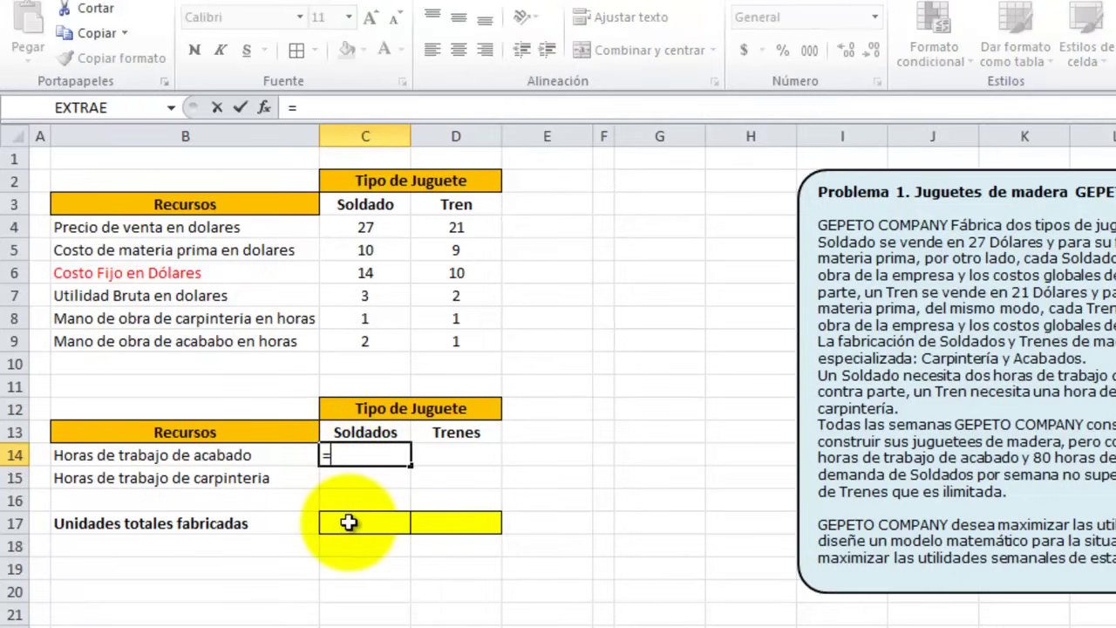
left_click(348, 522)
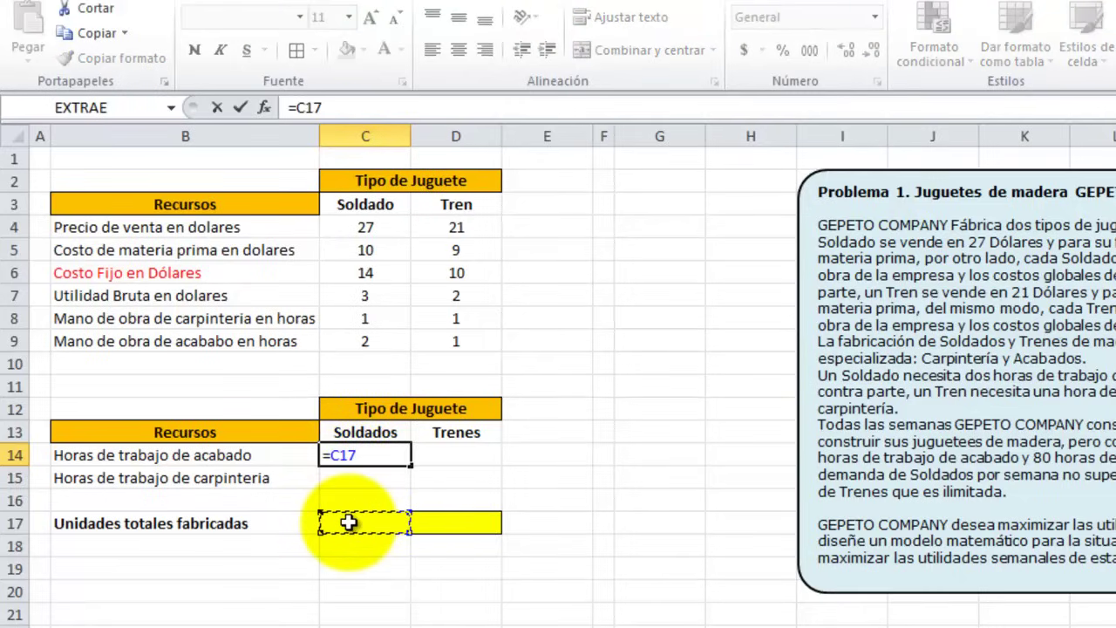
type("*")
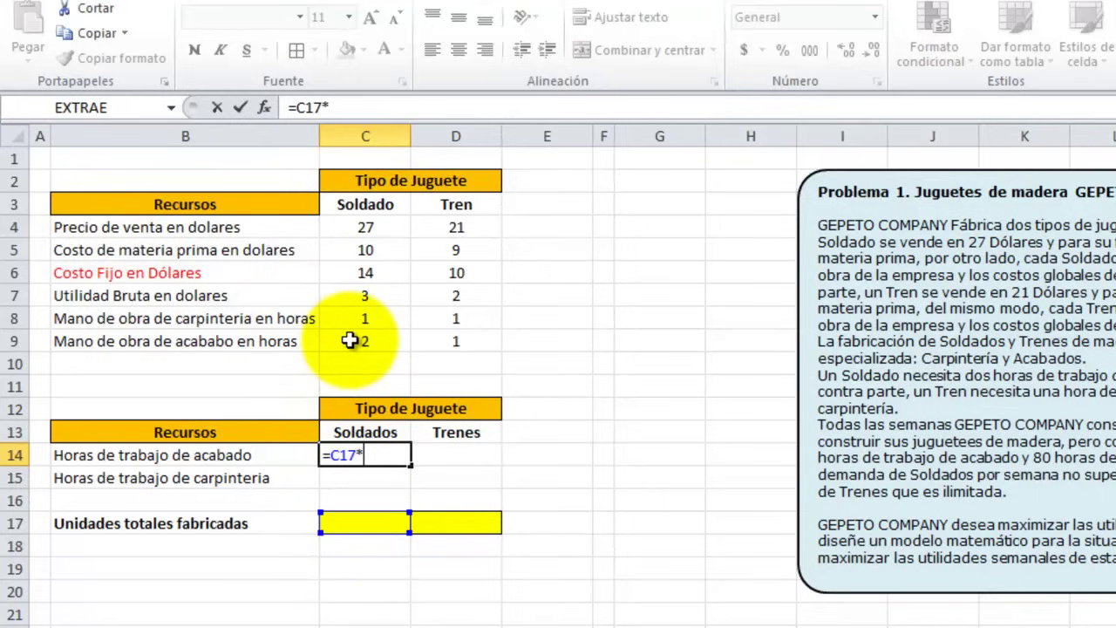
left_click(349, 341)
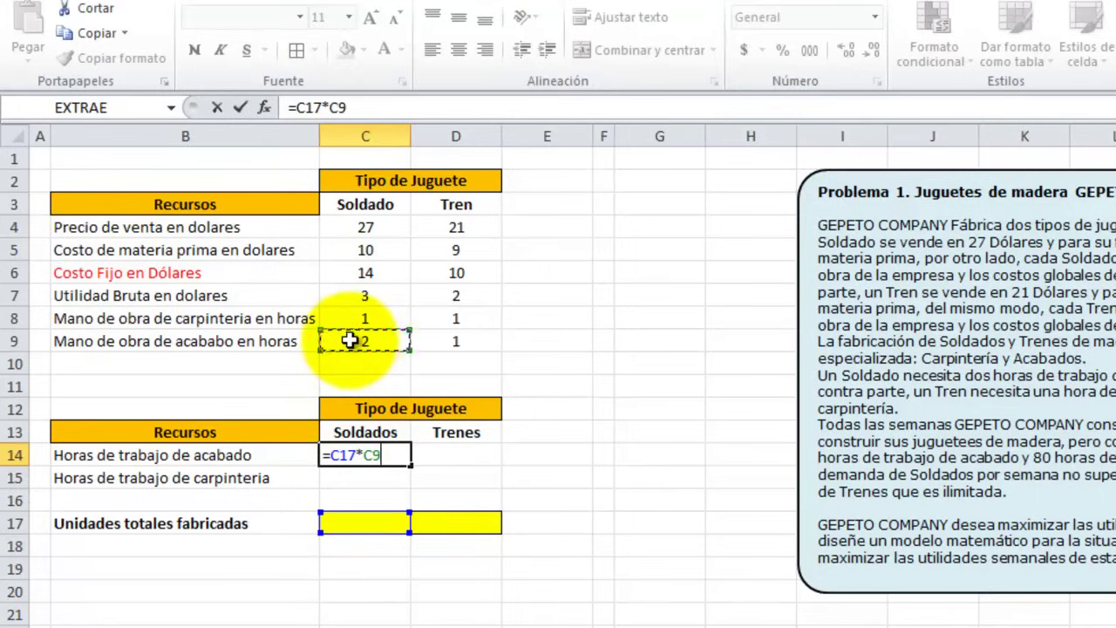
key("Return")
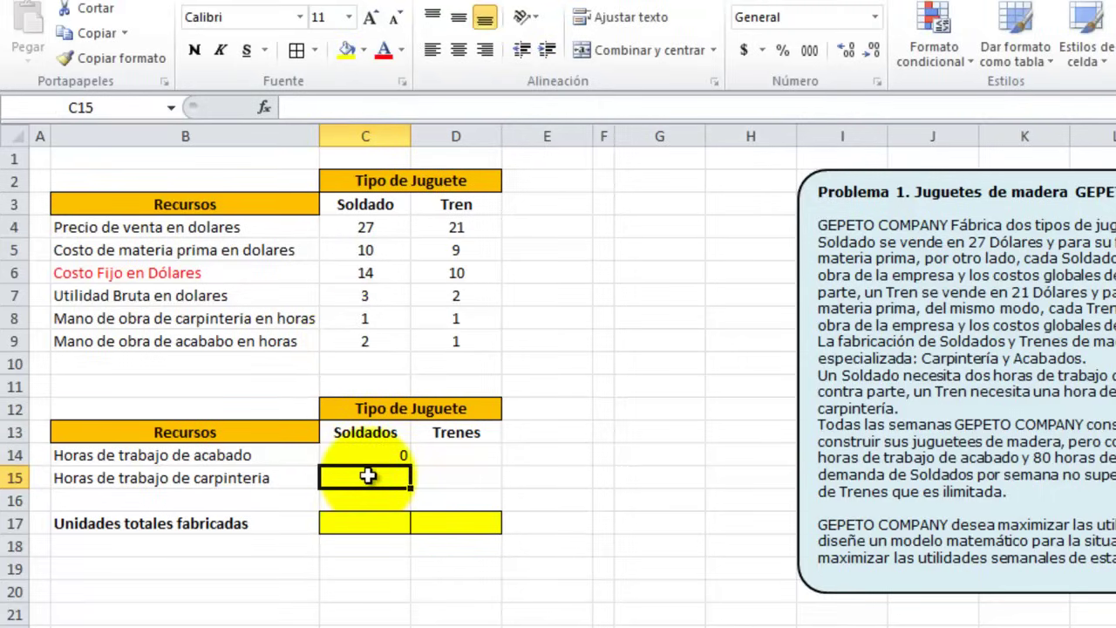
Enter =C17*C8 in C15 for the Soldados carpentry hours
type("=")
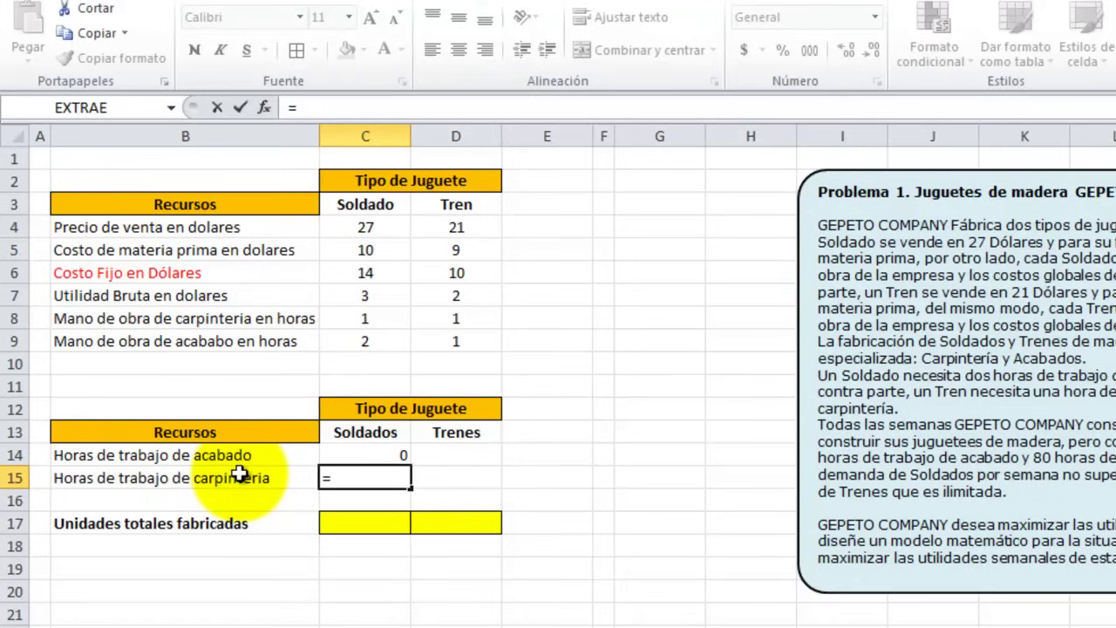
left_click(359, 524)
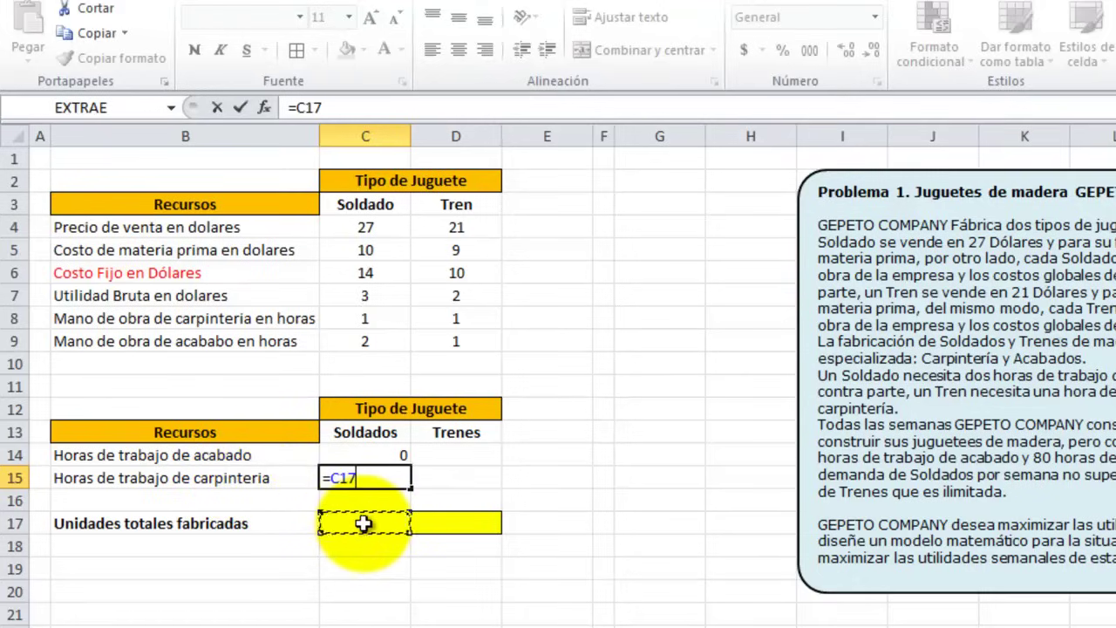
type("*")
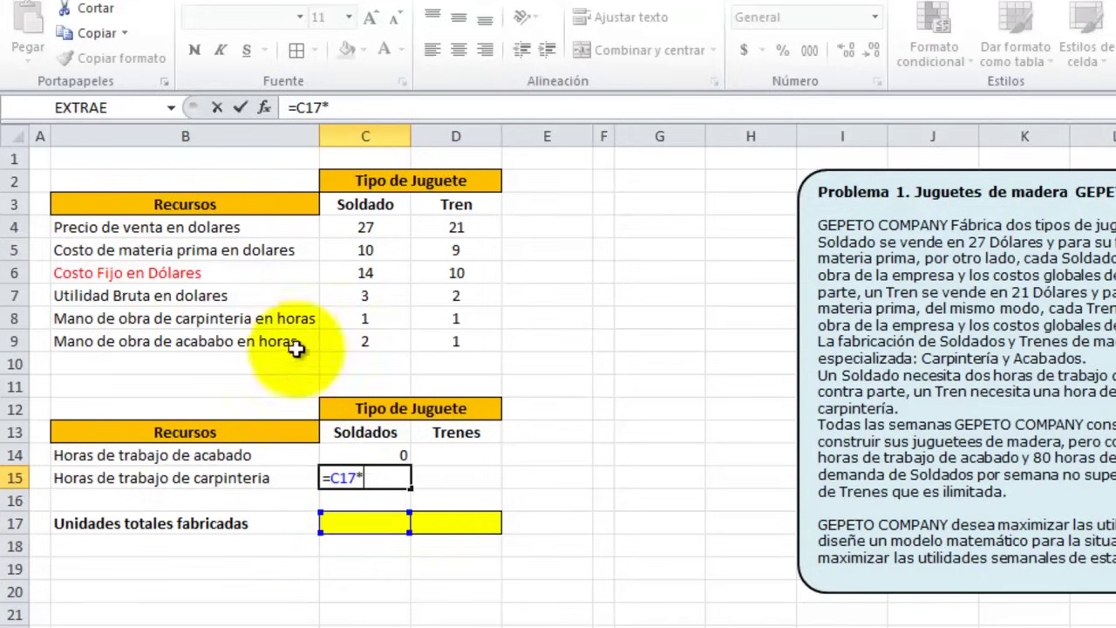
left_click(370, 322)
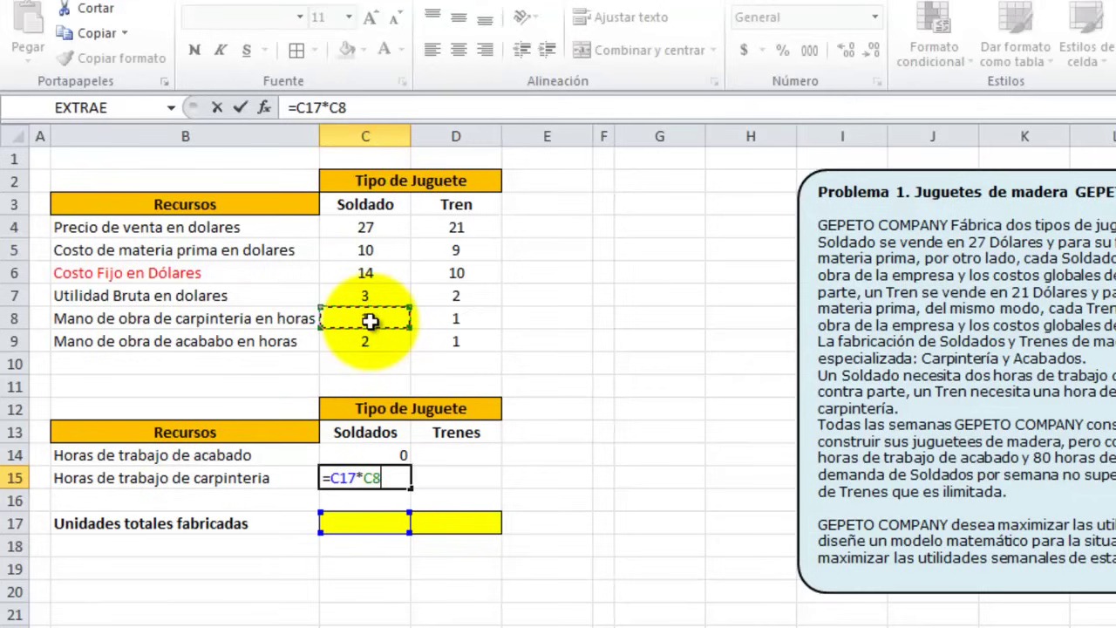
key("Return")
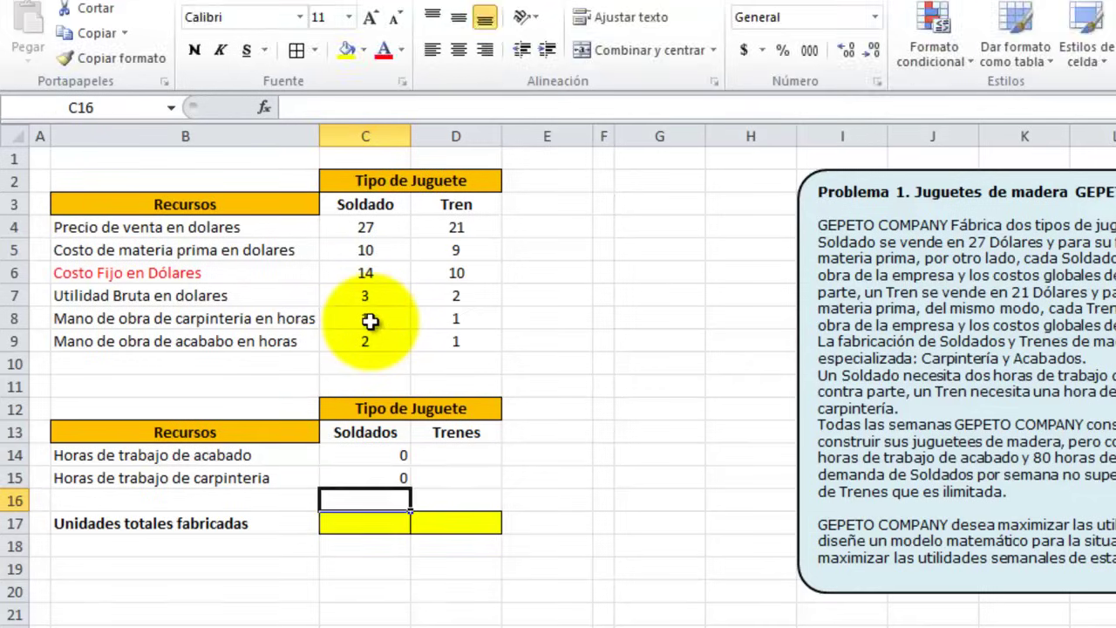
Enter =D17*D9 in D14 for the Trenes finishing hours
left_click(456, 455)
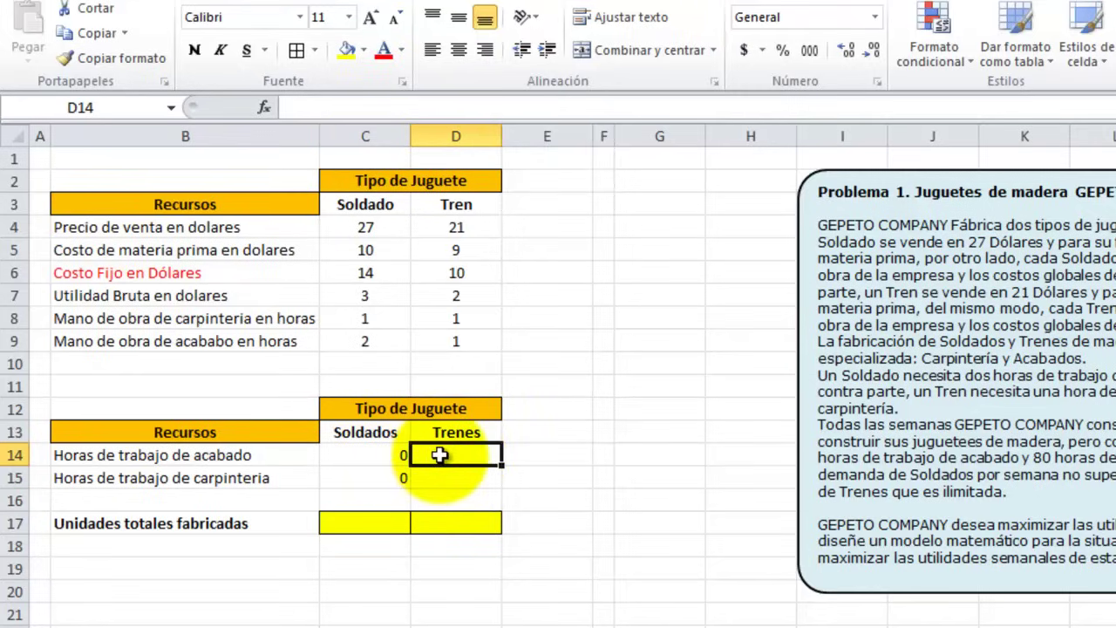
type("=")
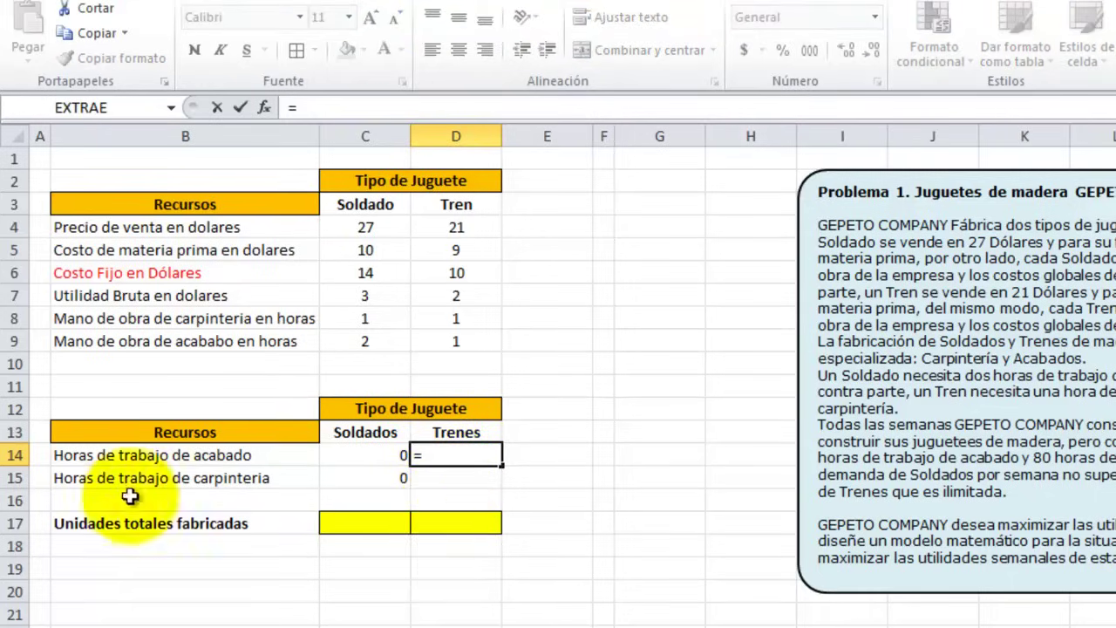
left_click(449, 522)
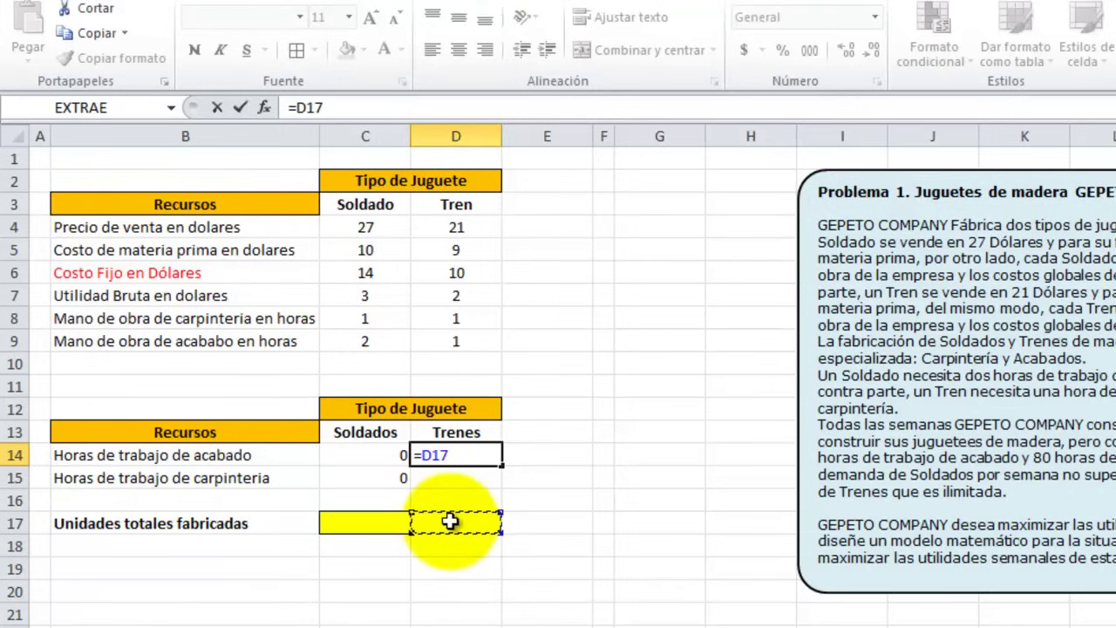
type("*")
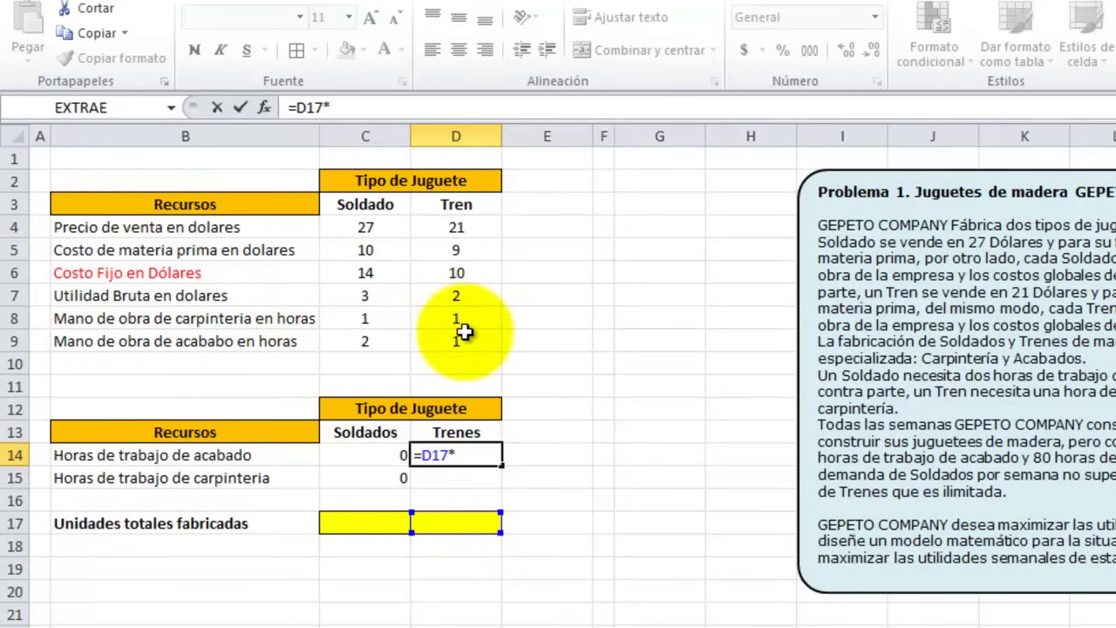
left_click(462, 340)
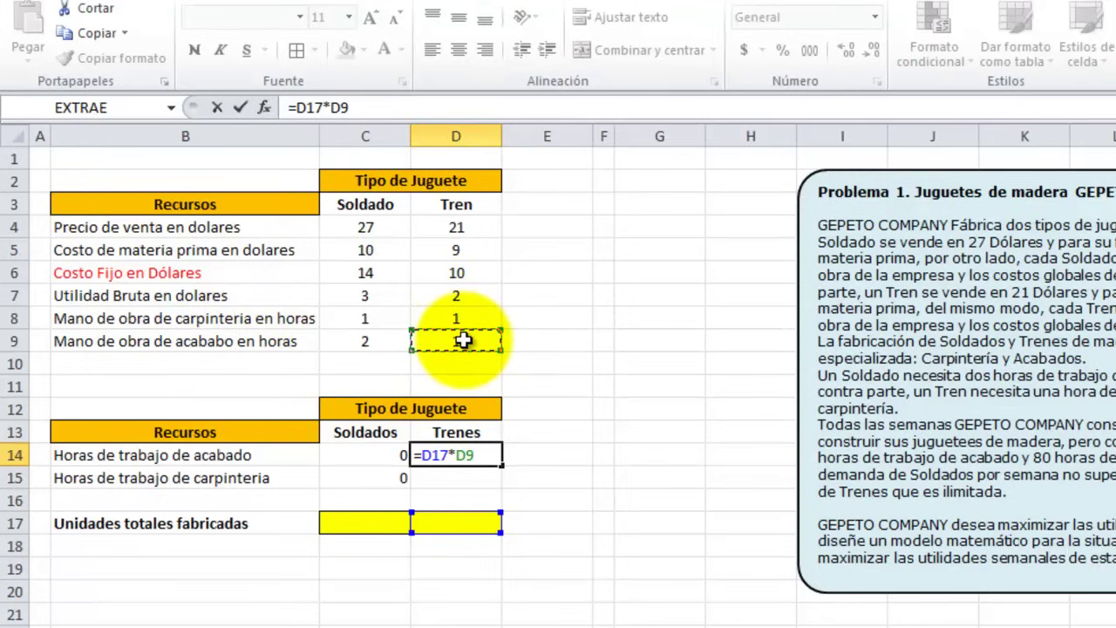
key("Return")
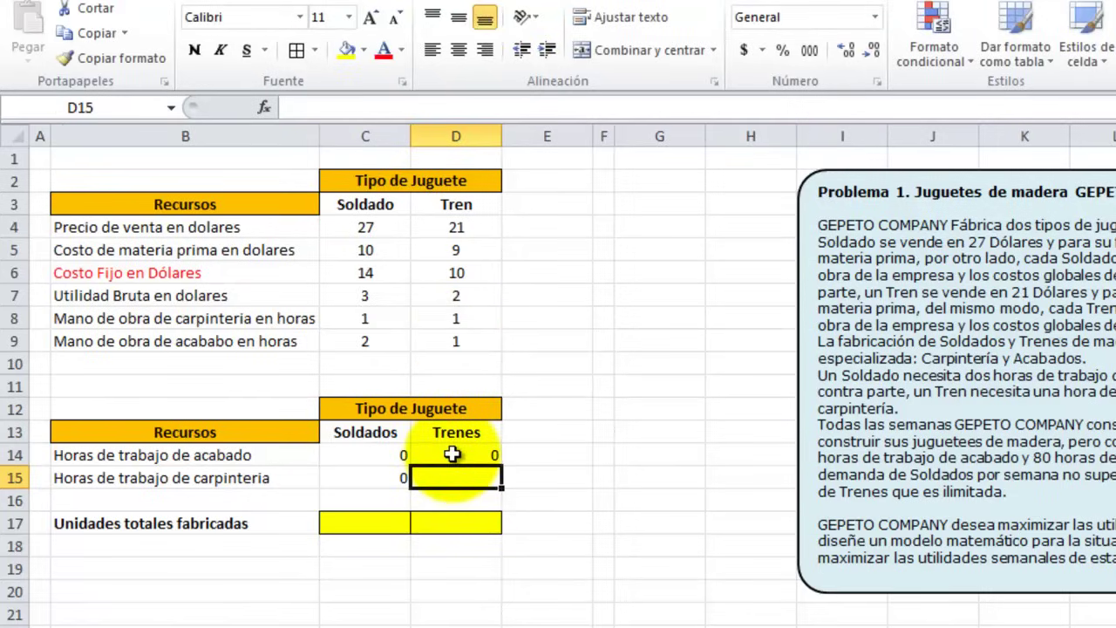
Enter =D17*D8 in D15 for the Trenes carpentry hours, then select C14:D17
type("=")
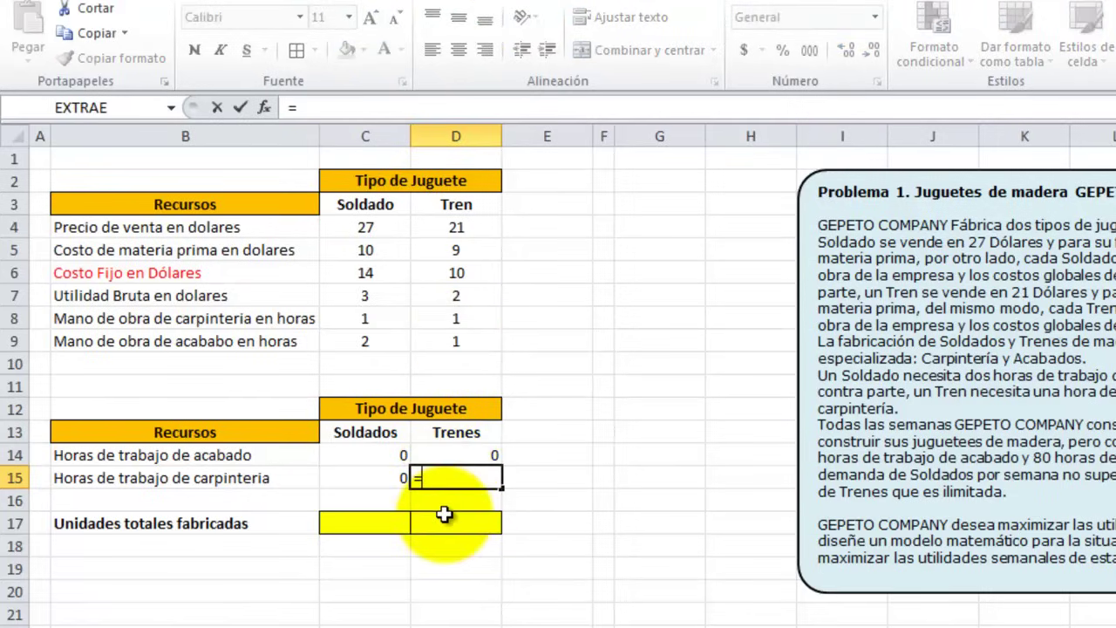
left_click(444, 520)
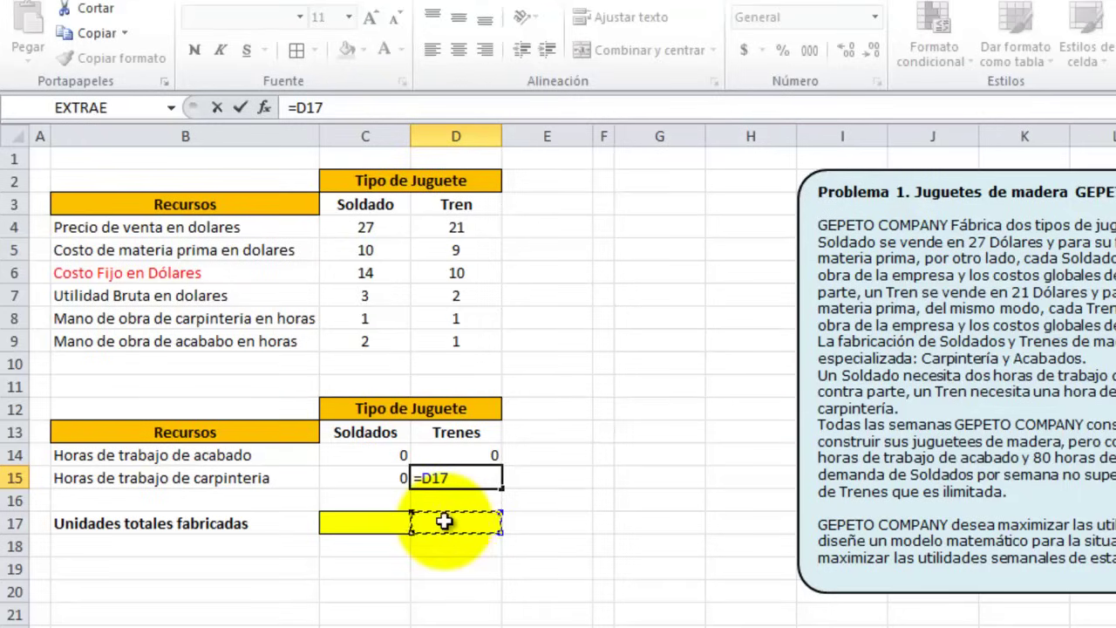
type("*")
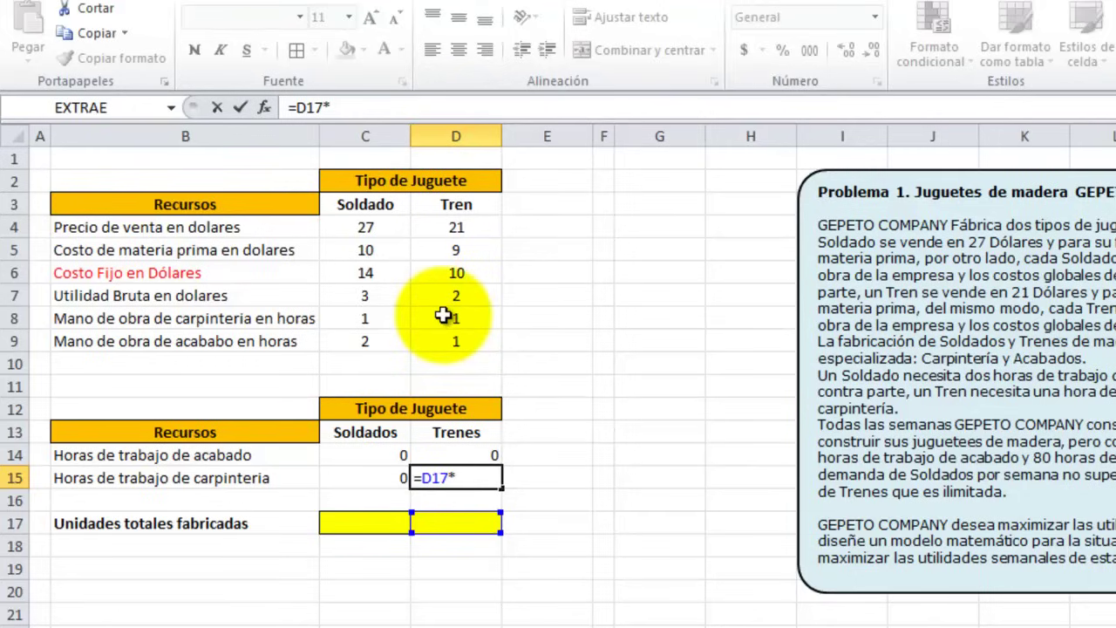
left_click(444, 316)
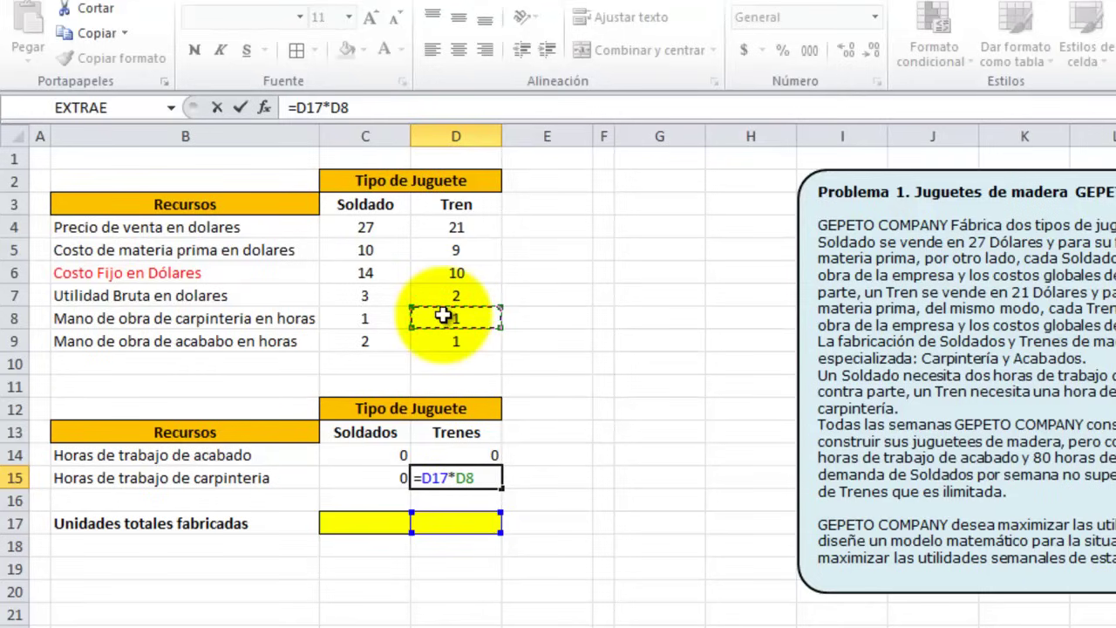
key("Return")
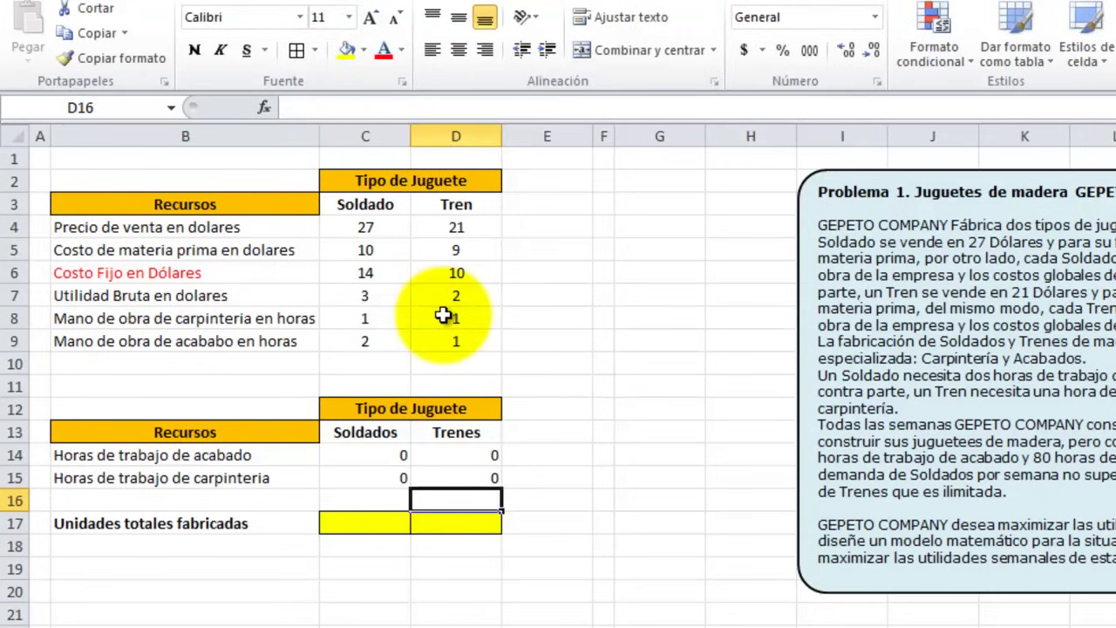
left_click_drag(369, 456, 455, 523)
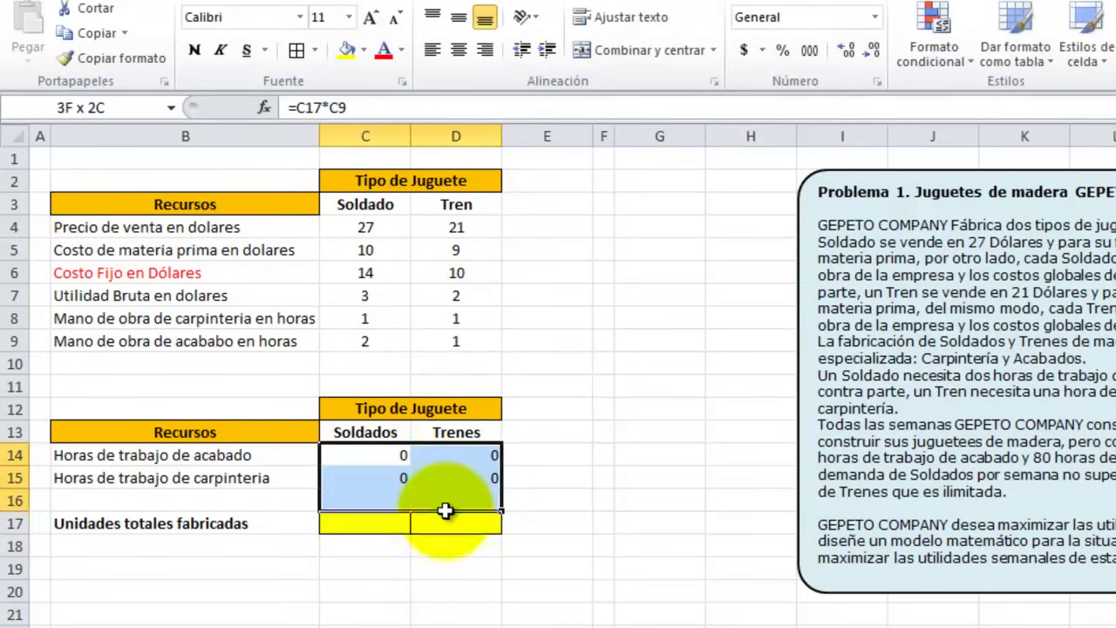
Center the computed hours values in C14:D15
left_click(458, 49)
left_click(394, 610)
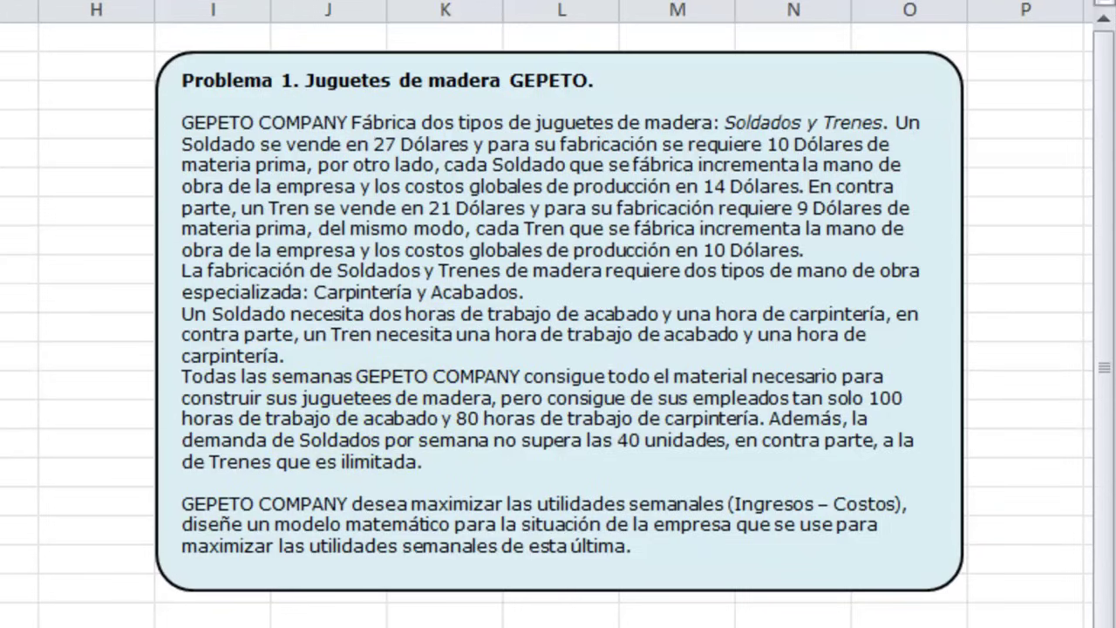
Enter '<=100 Horas' in G14 and '<=80 Horas' in G15 beside the hours rows
left_click(26, 409)
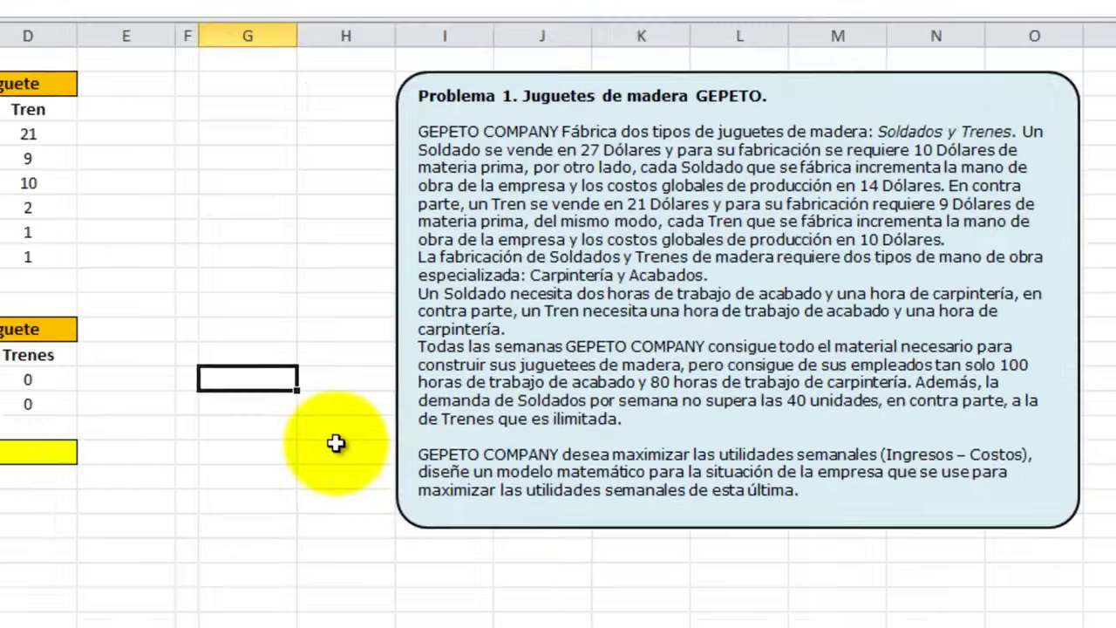
type(">")
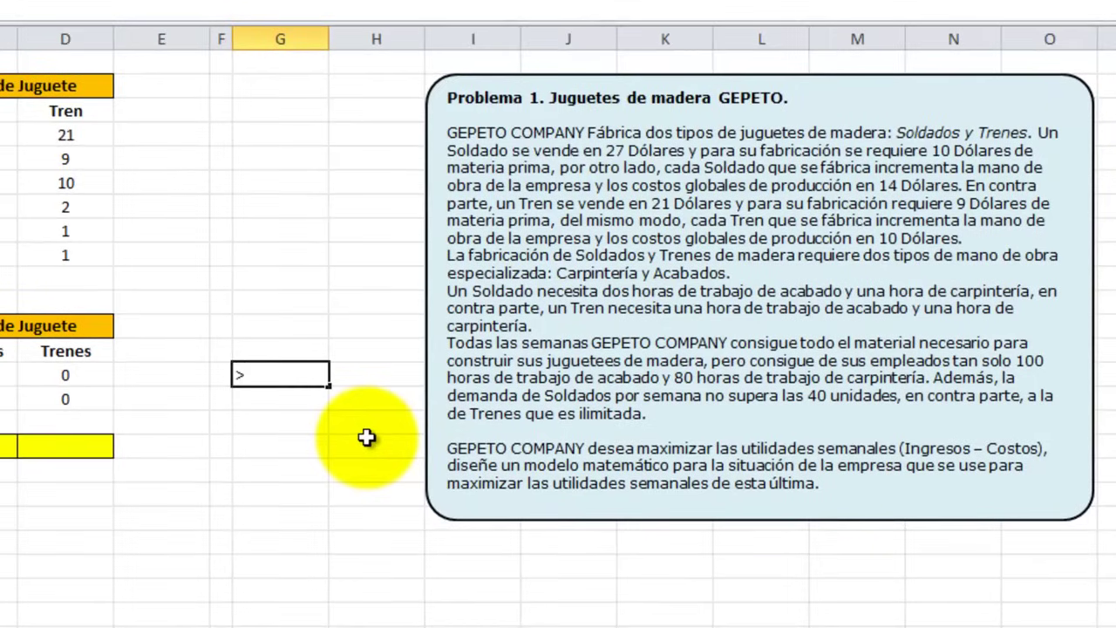
key("BackSpace")
type("<=")
type("100")
key("Return")
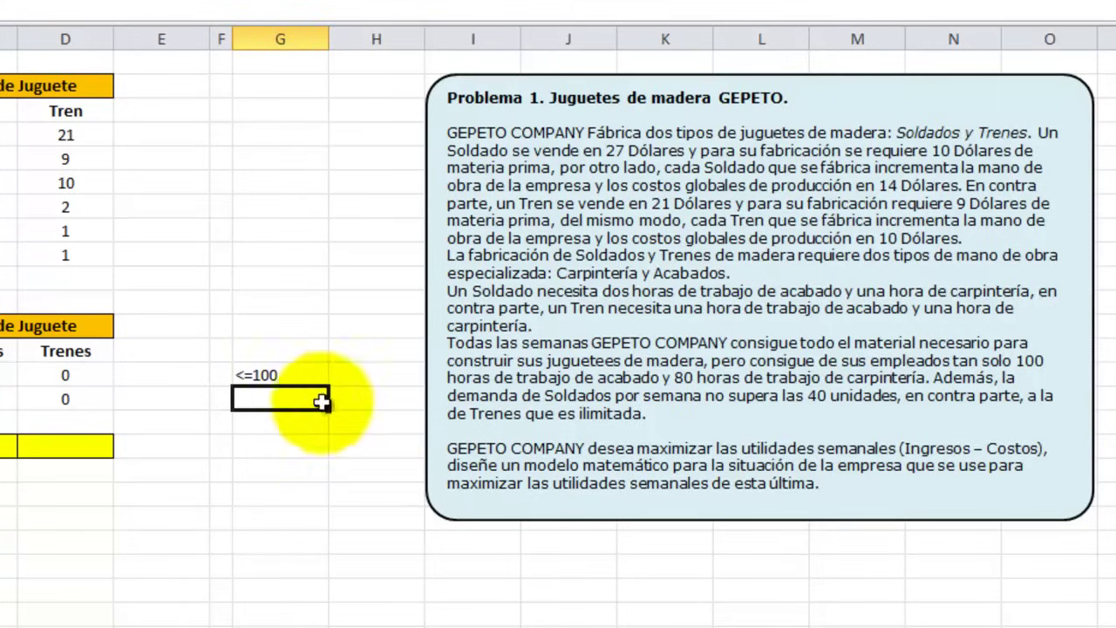
left_click(303, 352)
left_click(299, 375)
key("ctrl+c")
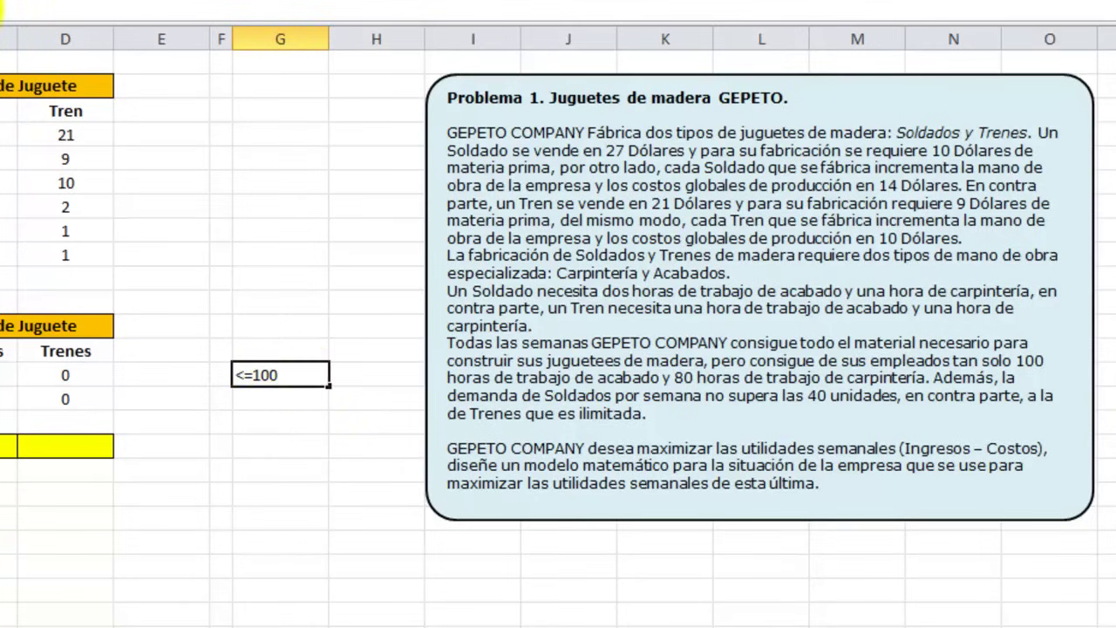
type(" Horas")
key("Return")
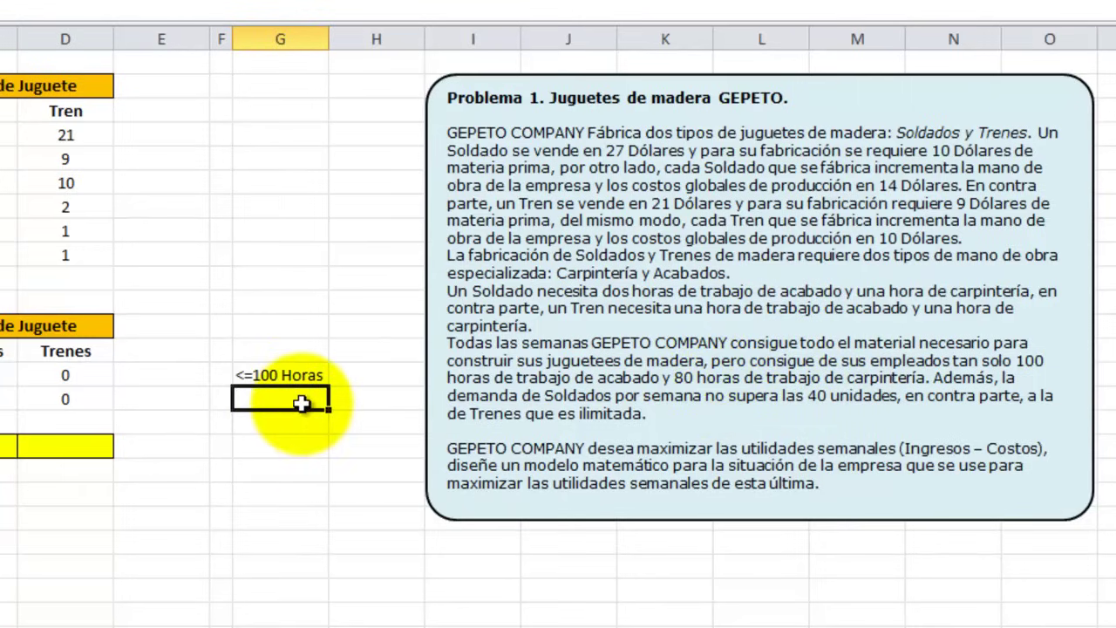
double_click(301, 403)
type("<")
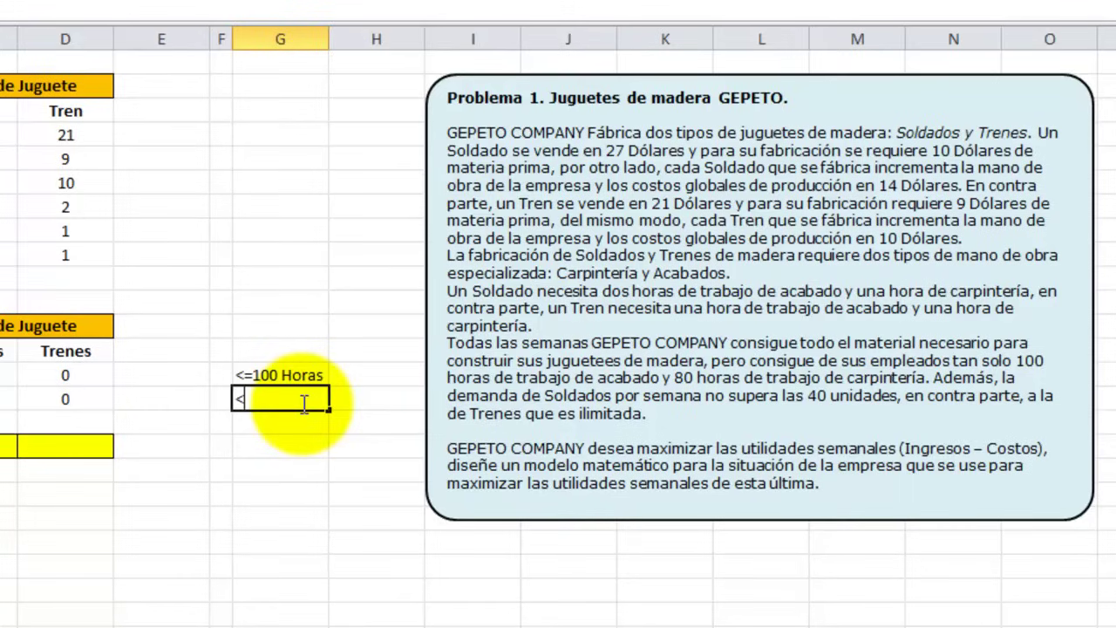
type("=80 ")
type("Horas")
key("Return")
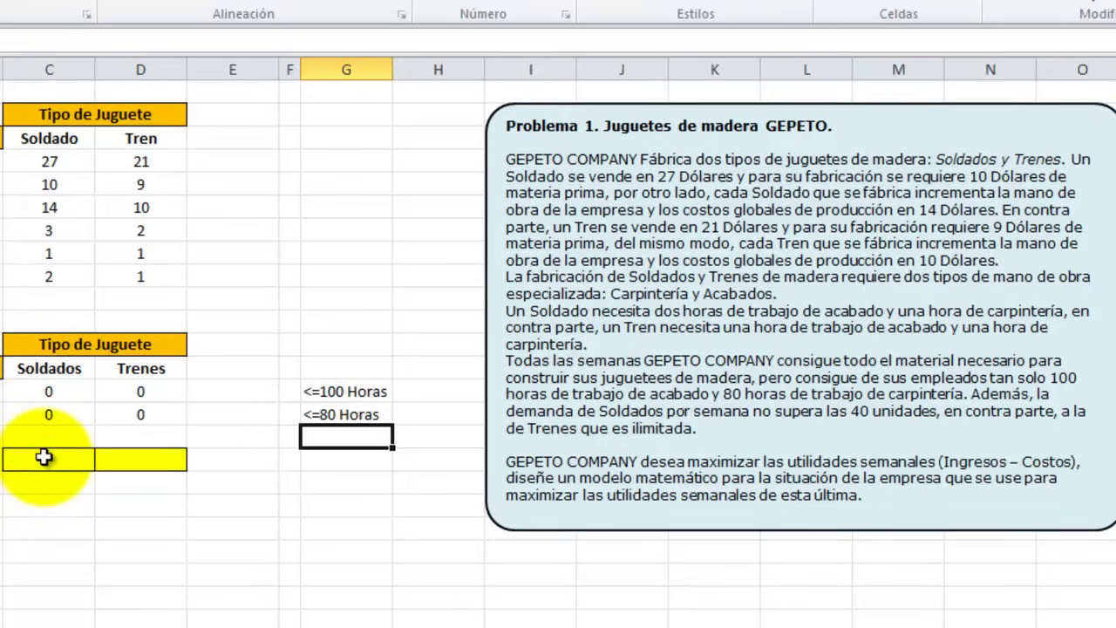
Enter '<= 40 Und.' in C19, beneath the Soldados total cell
left_click(43, 509)
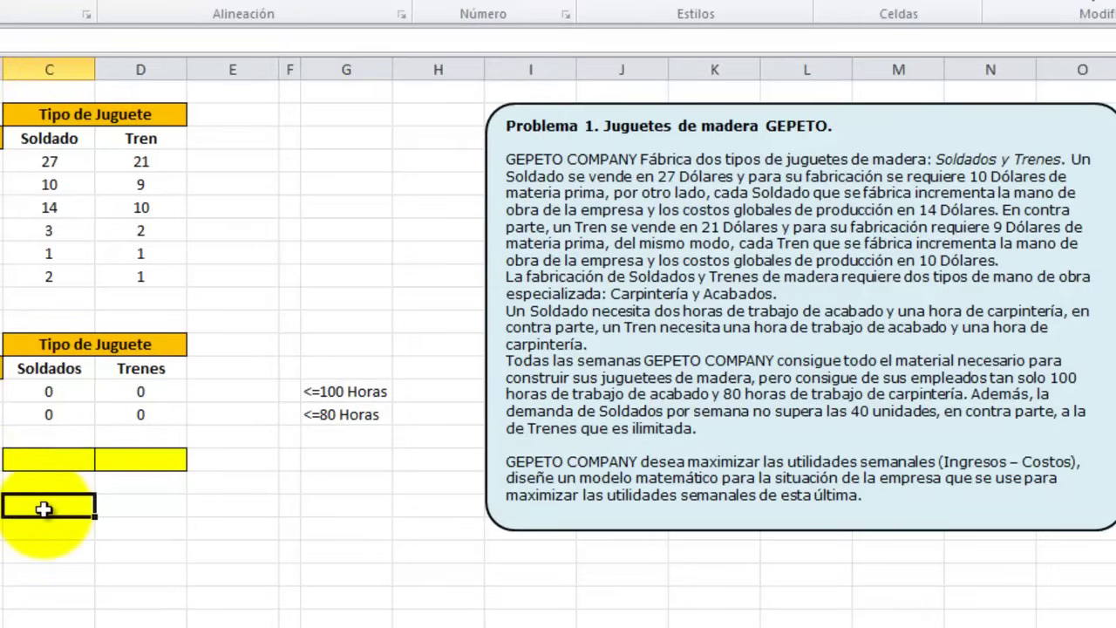
type("<=")
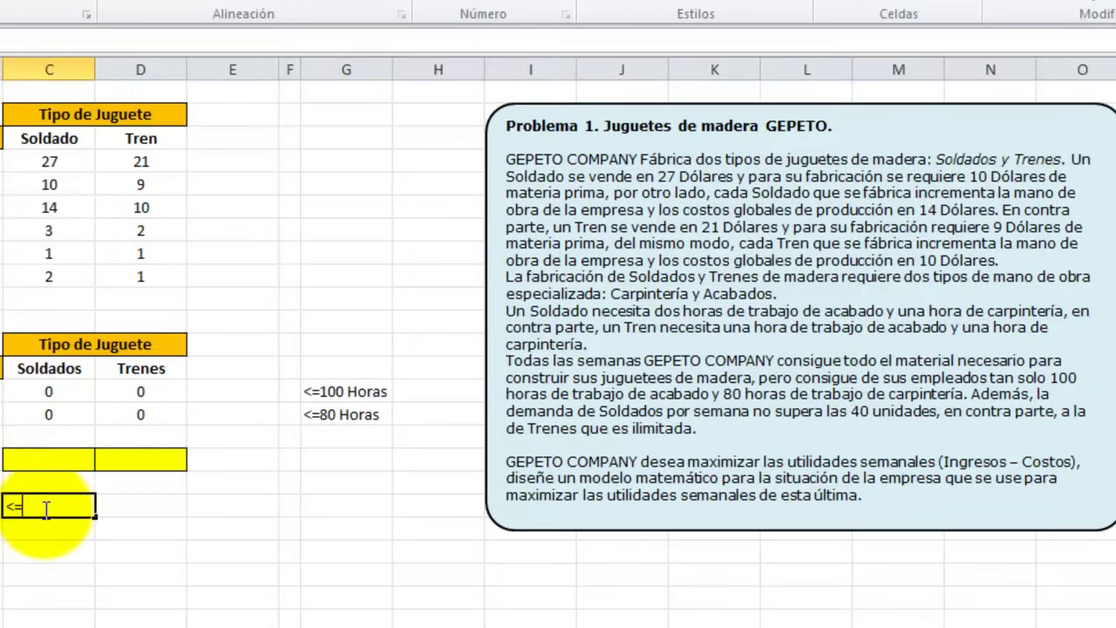
type(" 40 Un")
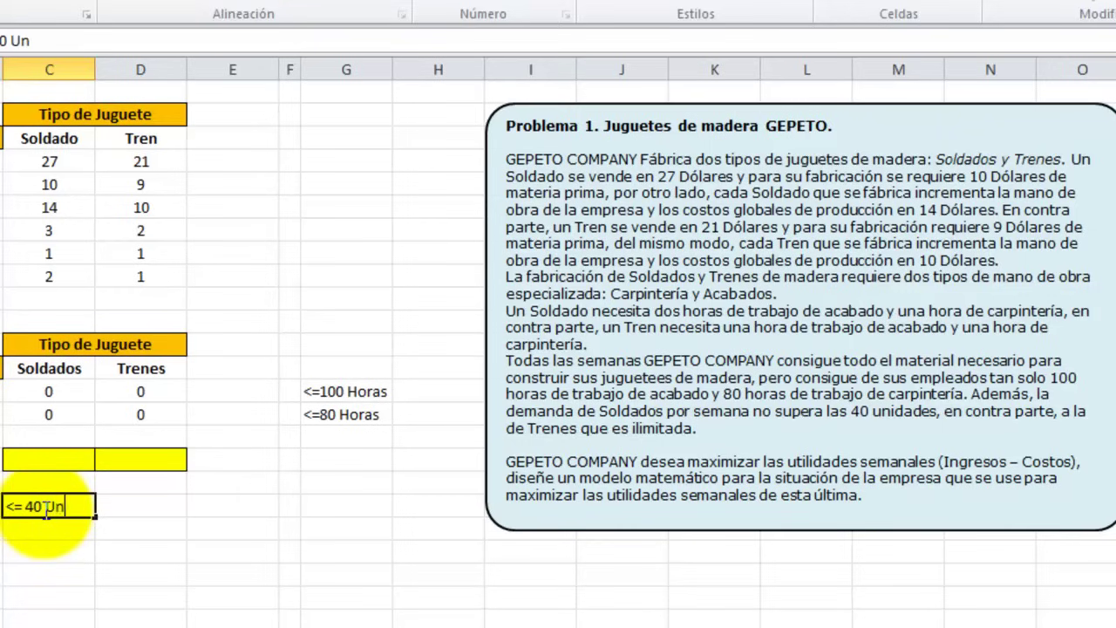
type("d.")
key("Return")
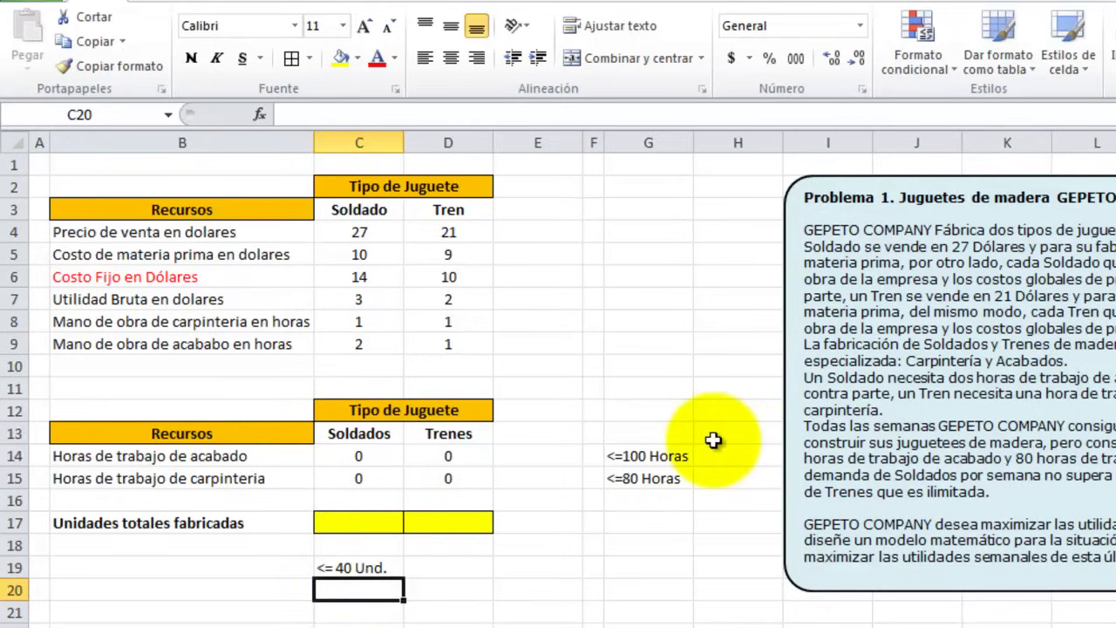
Enter 'Cantidad Total' in E12 and widen column E to fit it
left_click(538, 412)
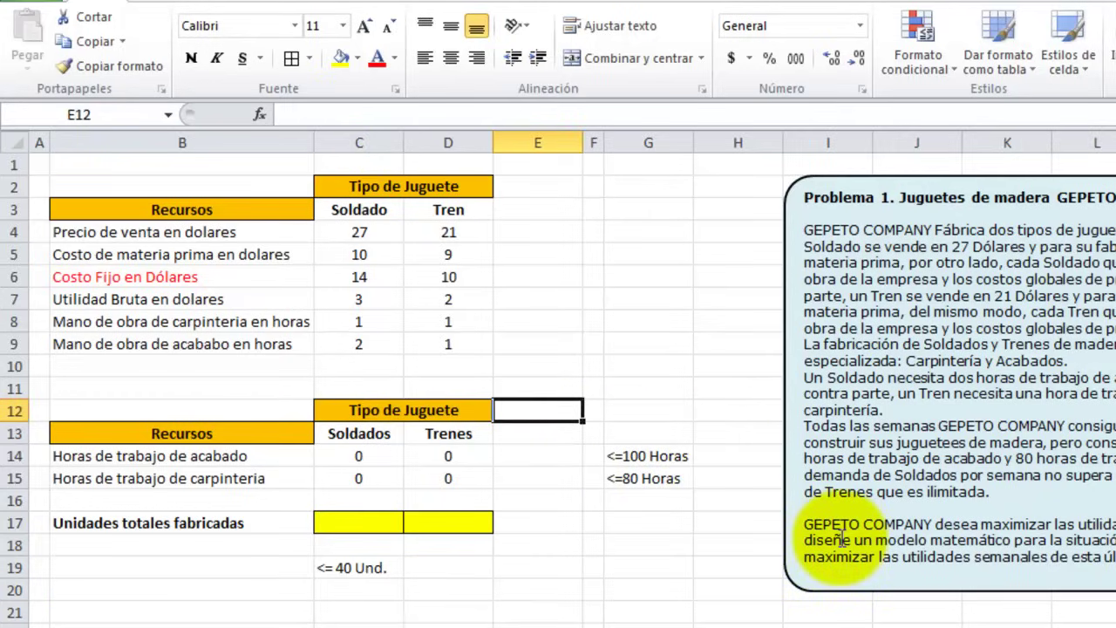
type("Ca")
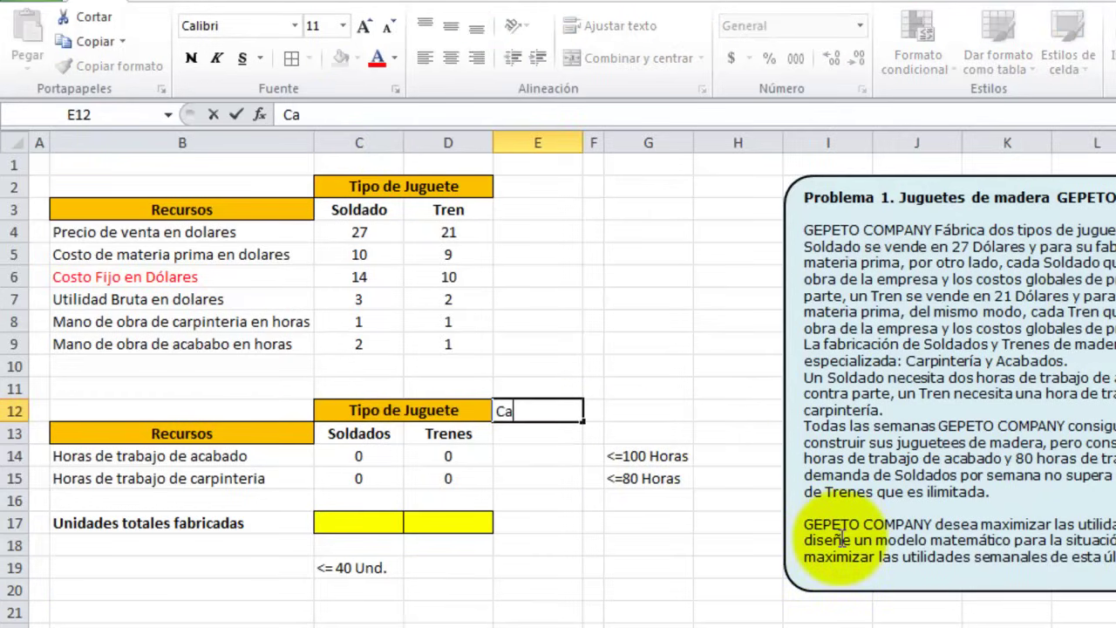
type("ntidad Tot")
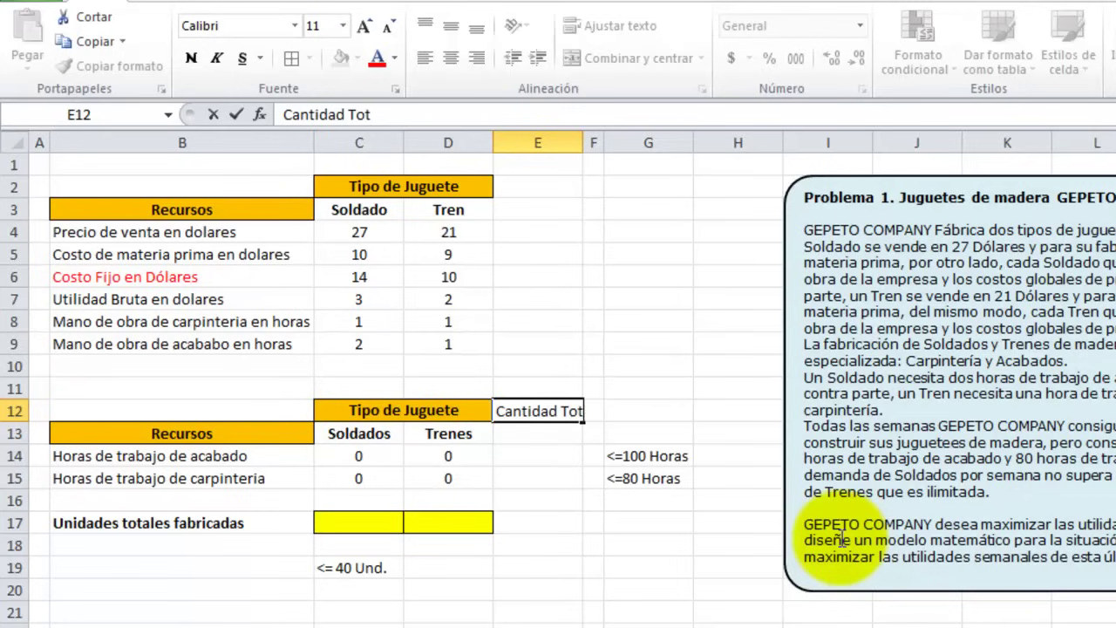
type("al")
key("Return")
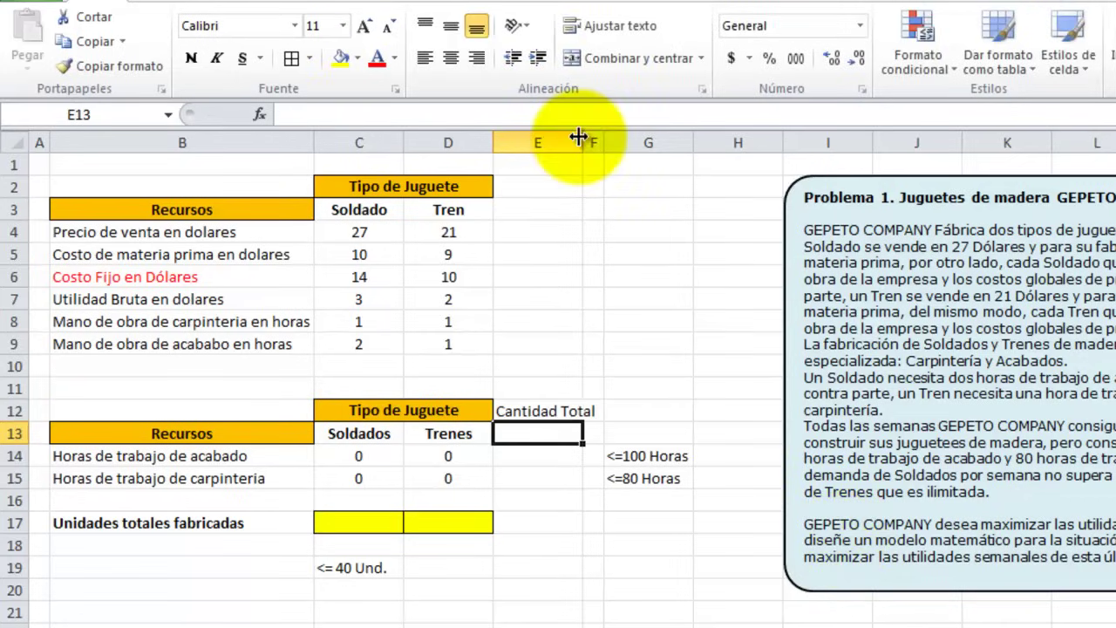
left_click_drag(583, 142, 624, 142)
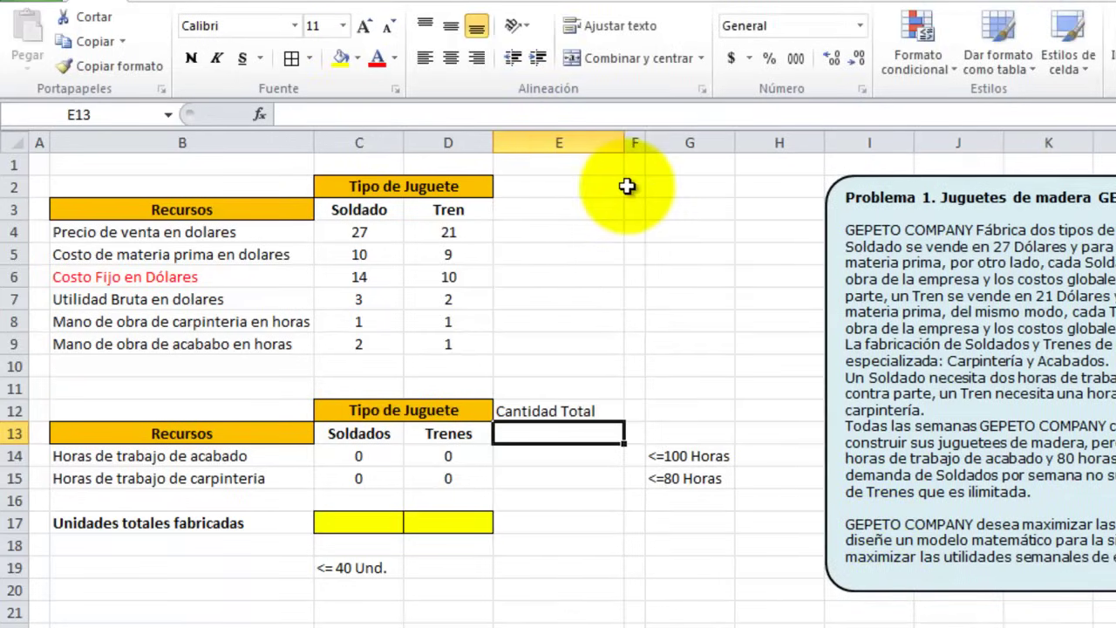
Make the Cantidad Total header centred, bold and filled green
left_click(565, 412)
left_click(447, 60)
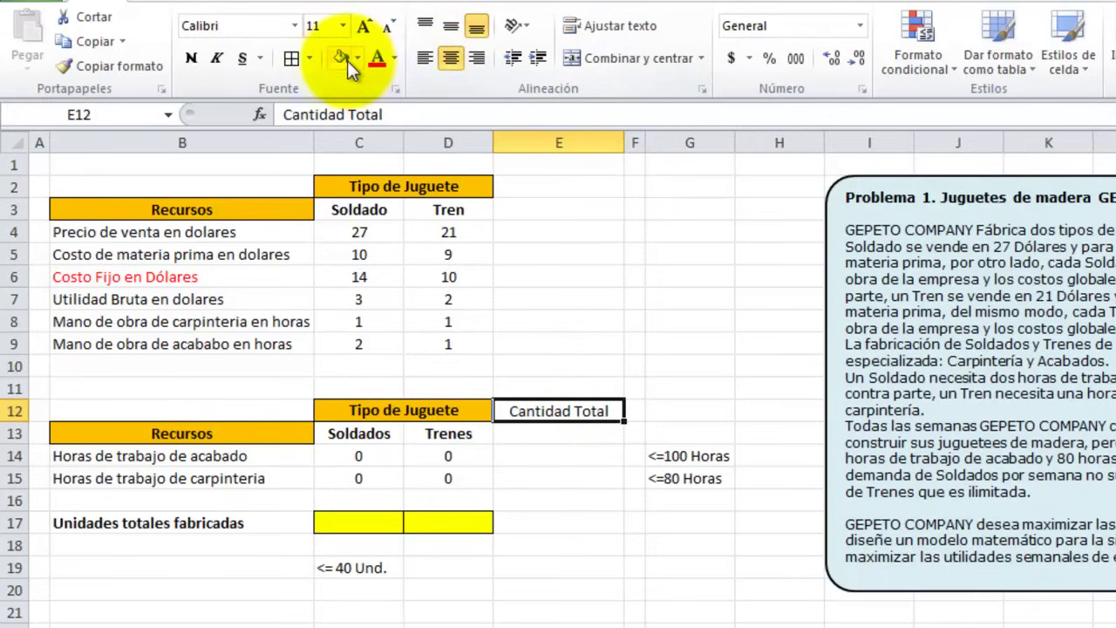
left_click(347, 61)
left_click(358, 59)
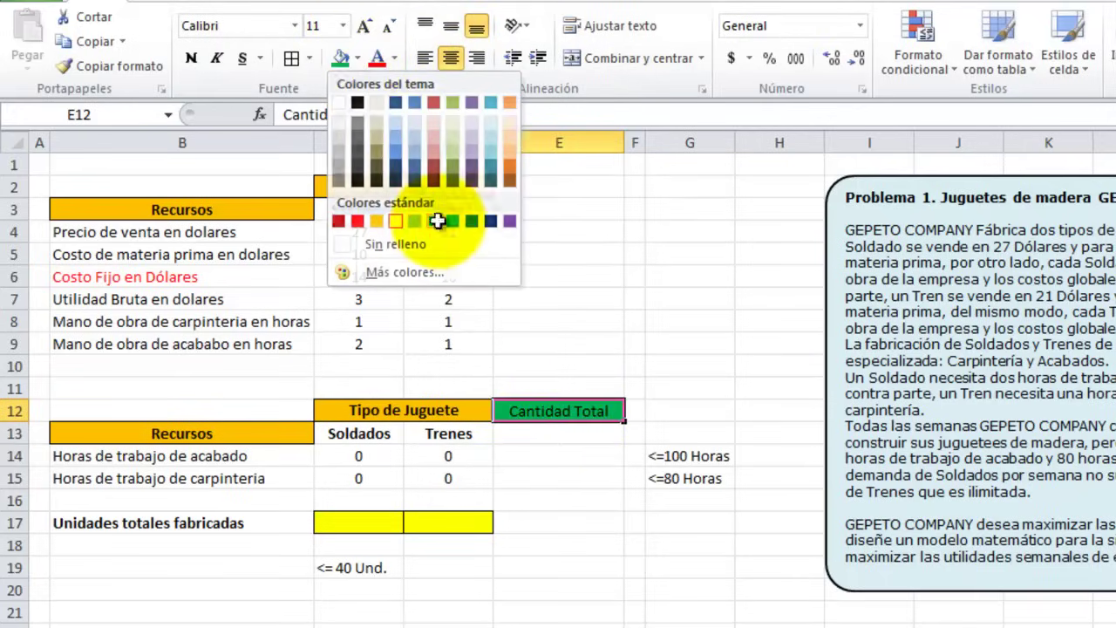
left_click(436, 221)
left_click(191, 58)
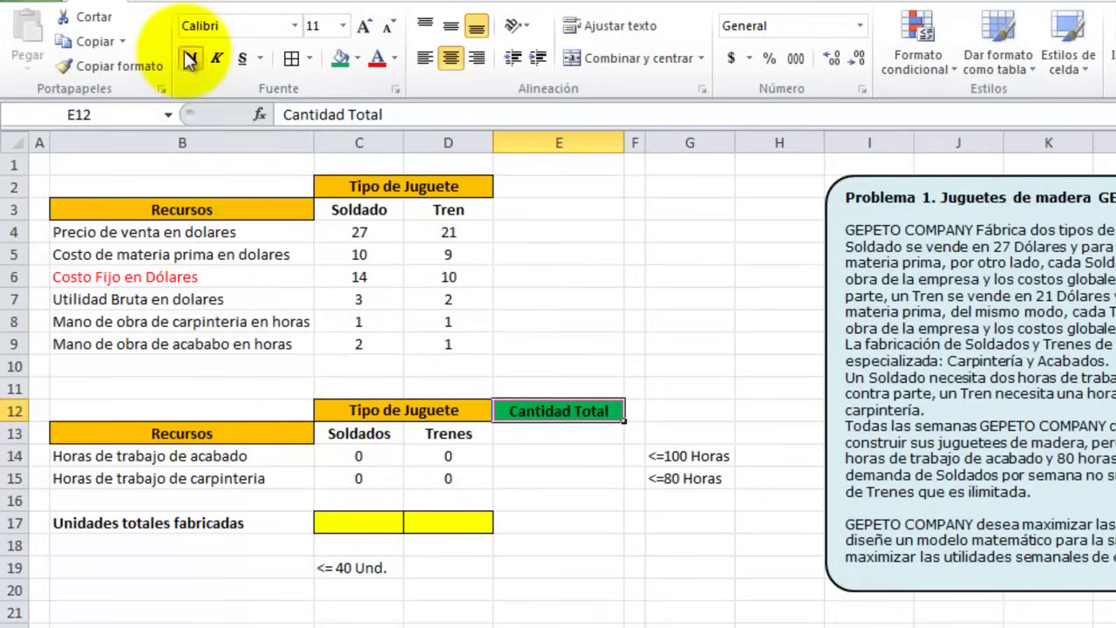
left_click(567, 432)
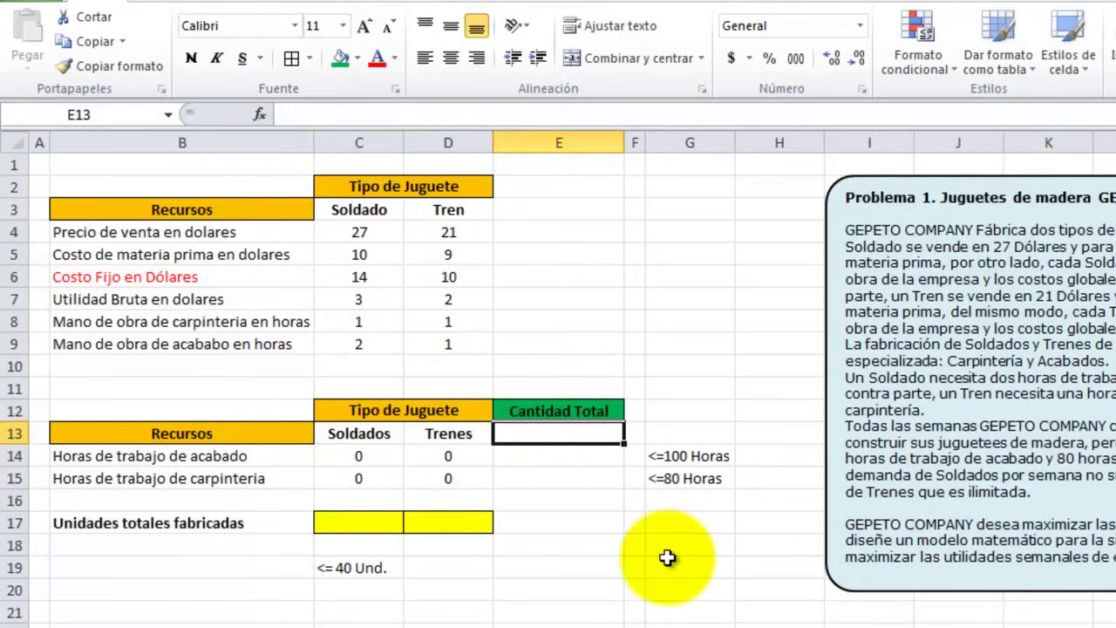
key("Return")
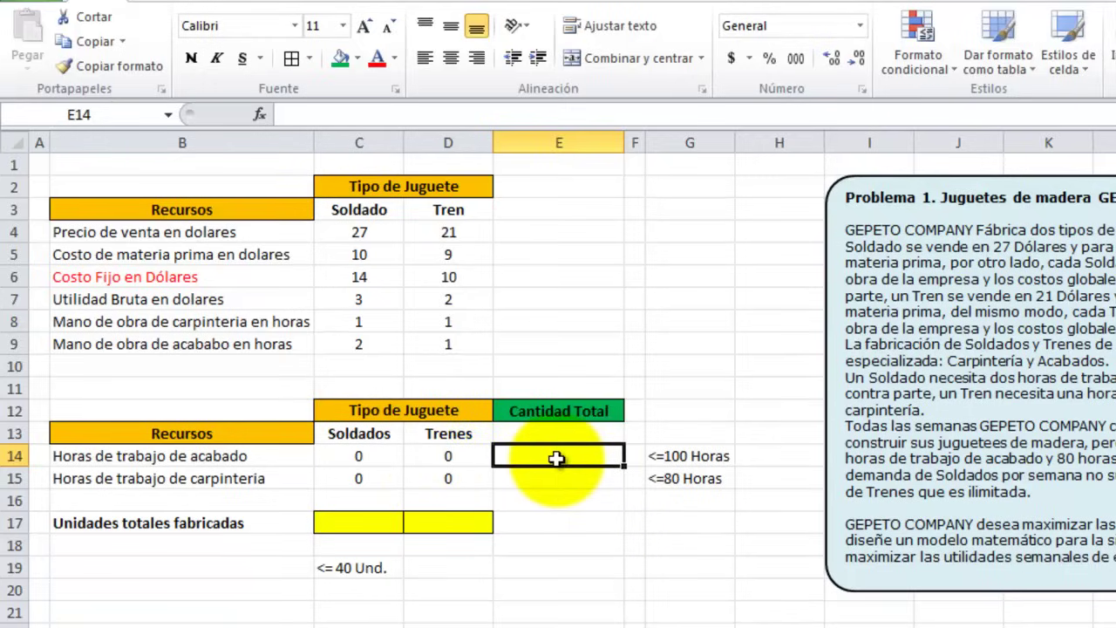
Enter the hour totals =C14+D14 in E14 and =C15+D15 in E15
type("=")
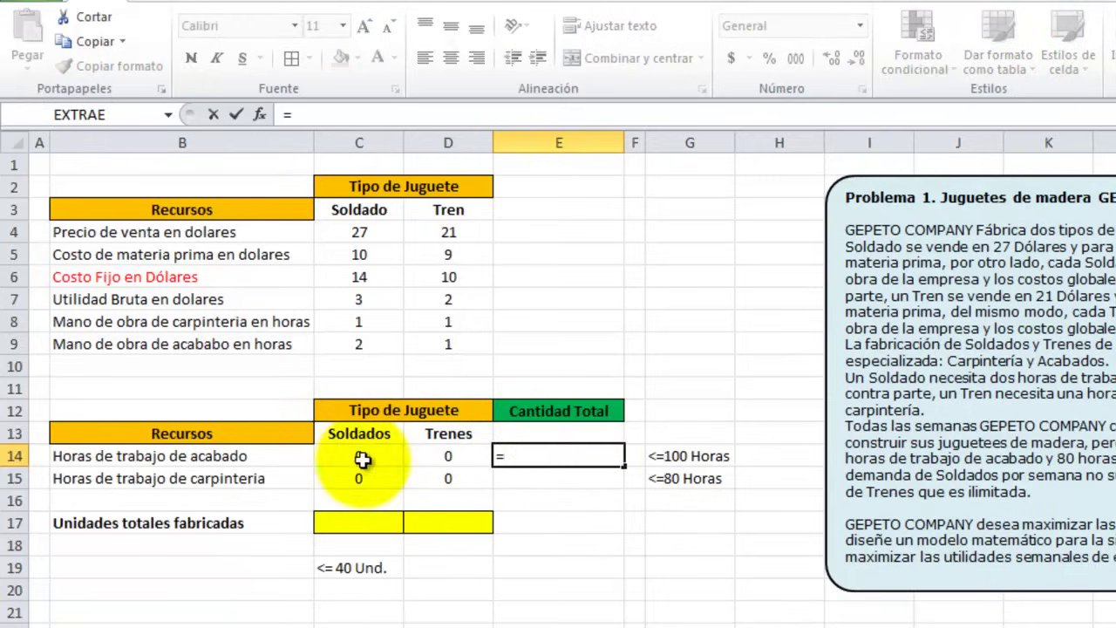
left_click(362, 459)
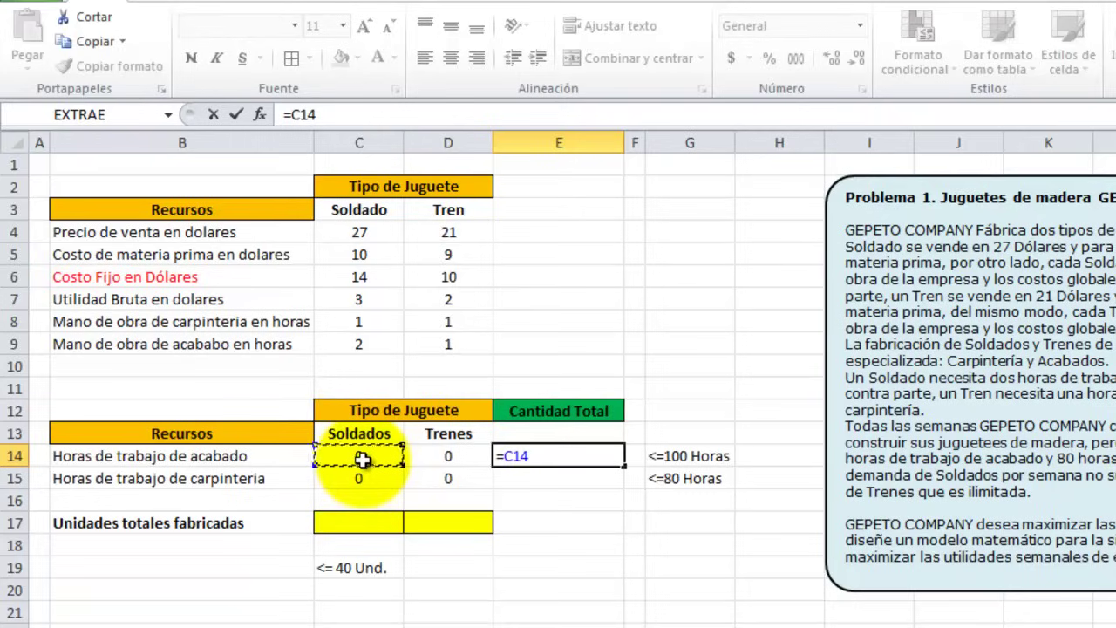
type("+")
left_click(442, 460)
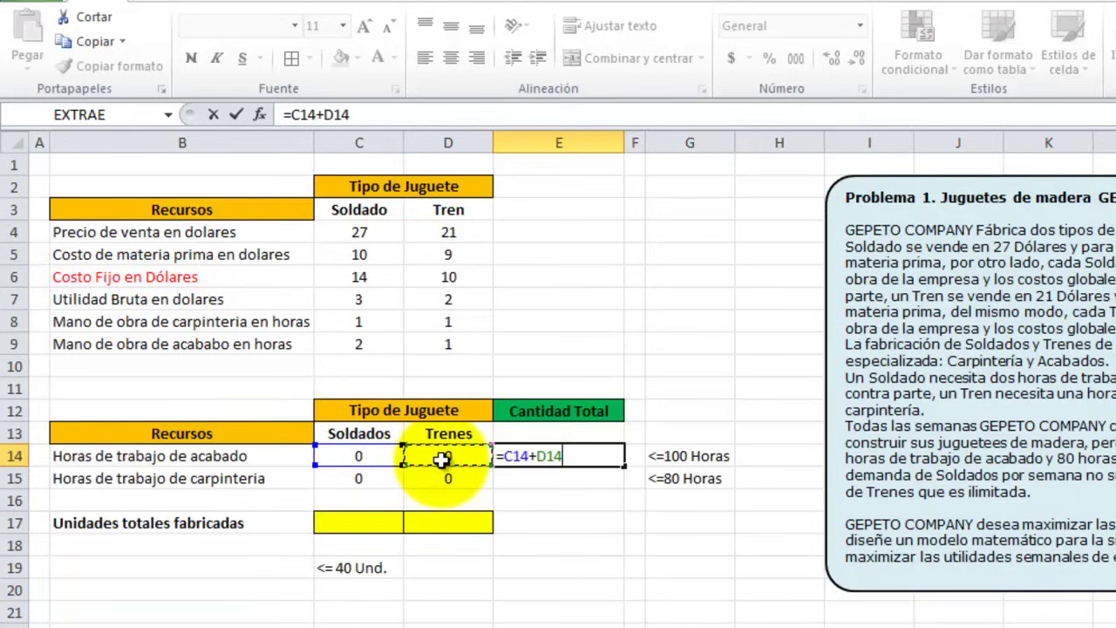
key("Return")
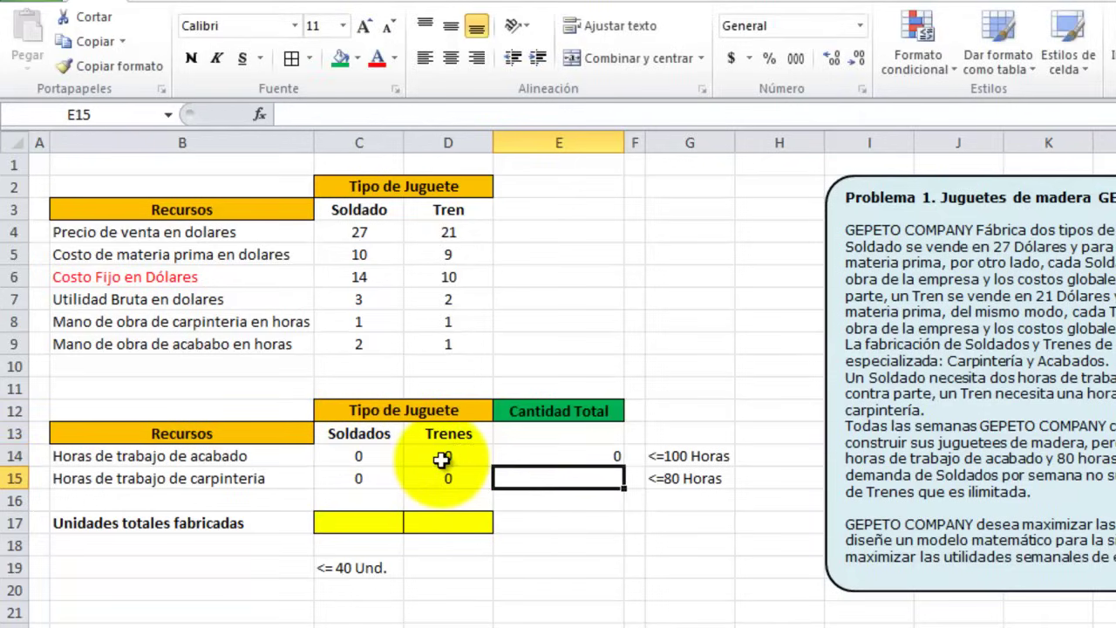
type("=")
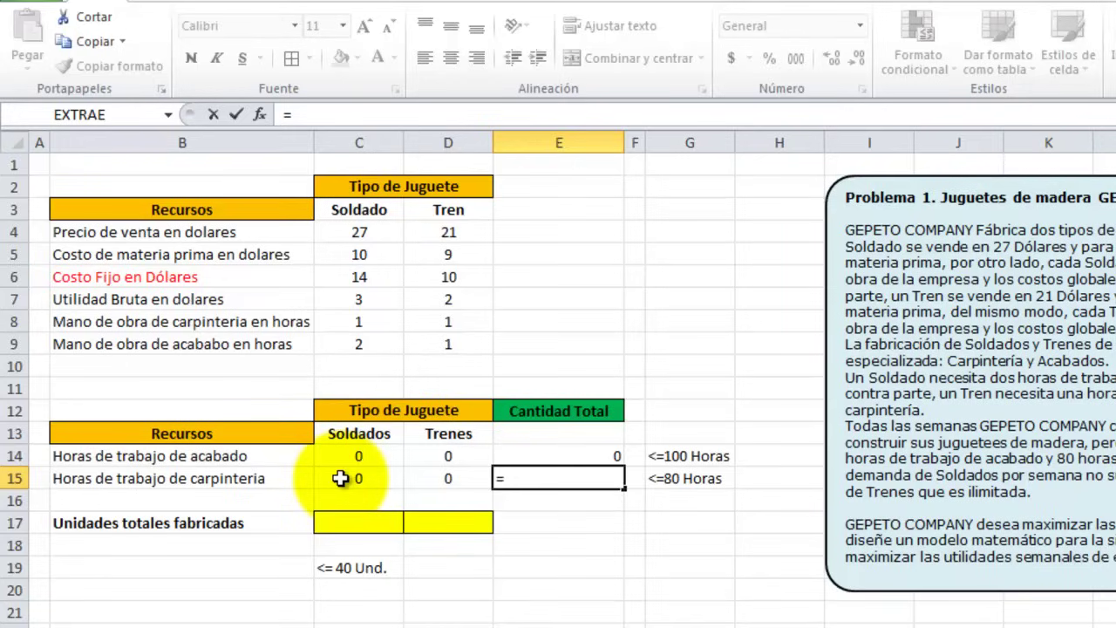
left_click(340, 478)
type("+")
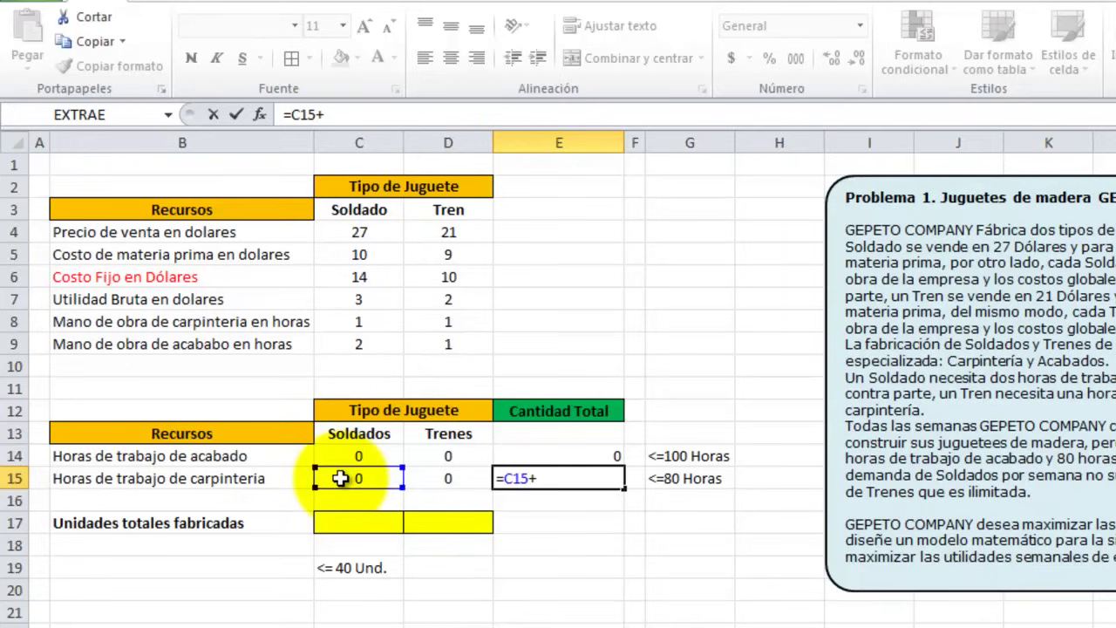
left_click(426, 482)
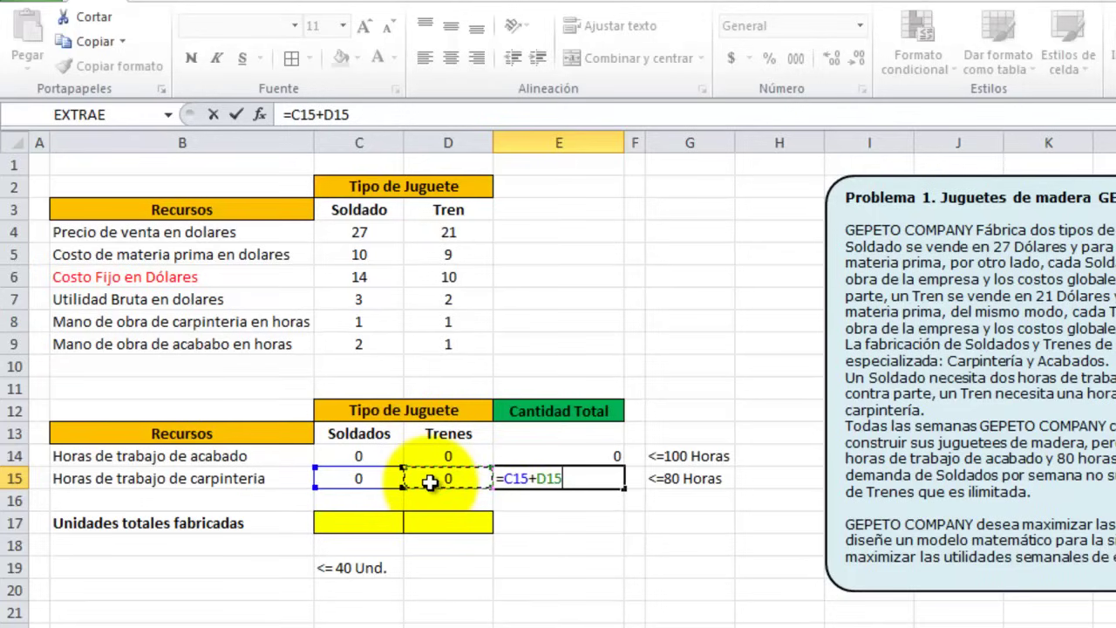
key("Return")
Centre the two totals in E14:E15
left_click_drag(547, 460, 551, 481)
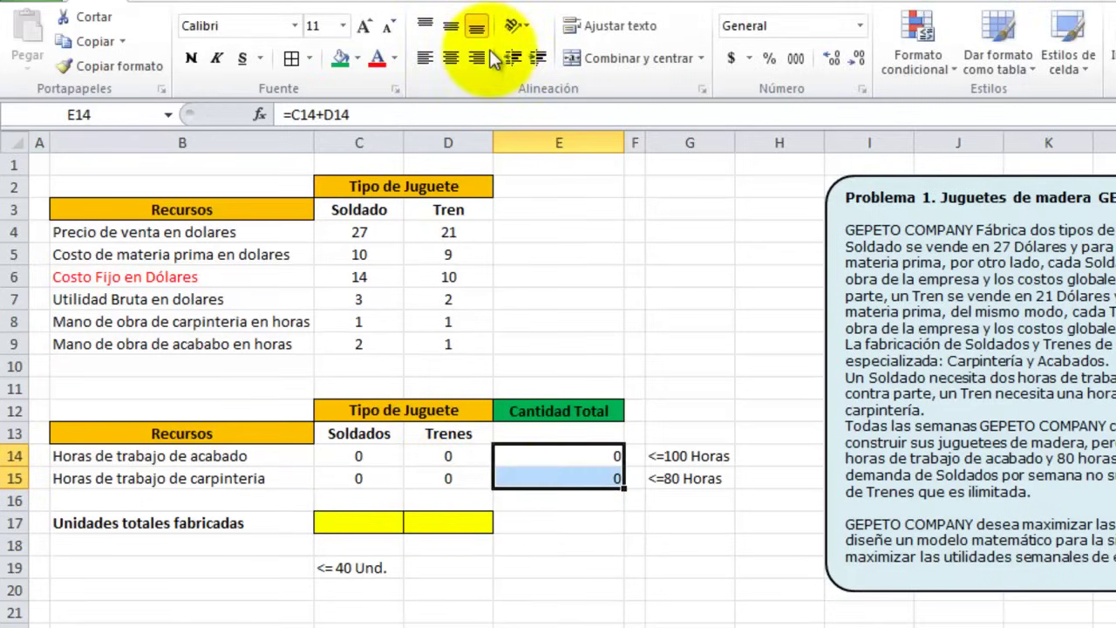
left_click(451, 57)
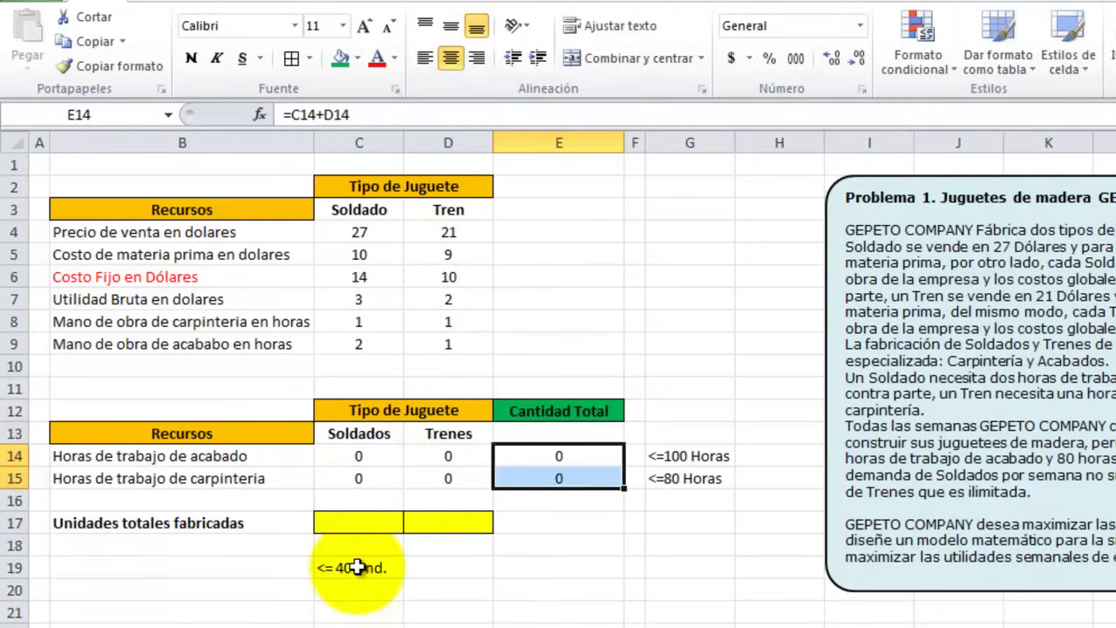
left_click(490, 586)
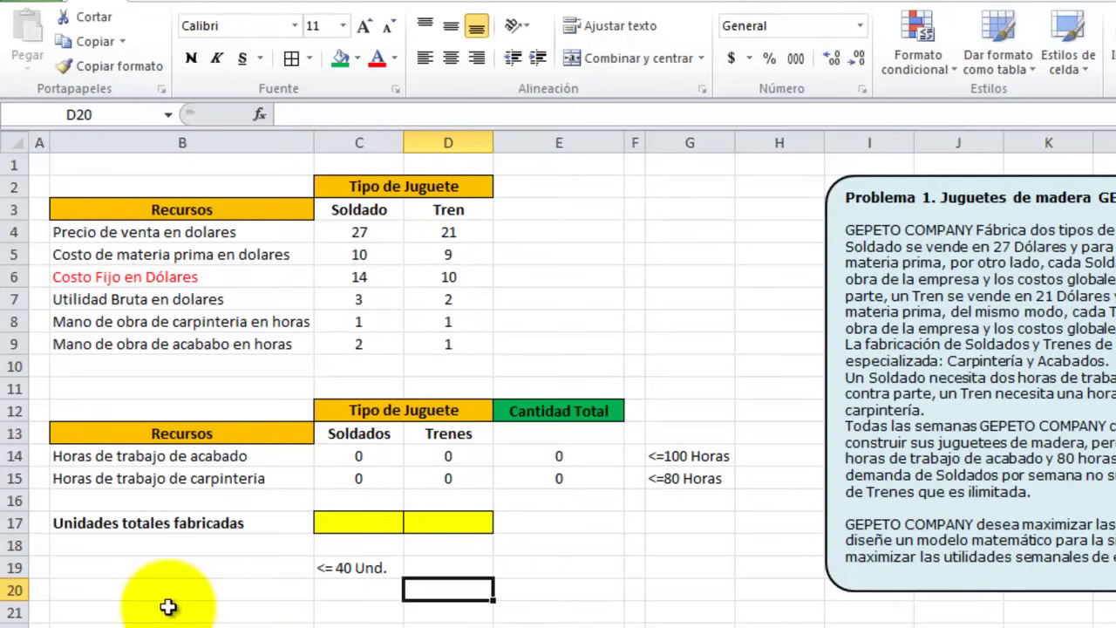
left_click(139, 625)
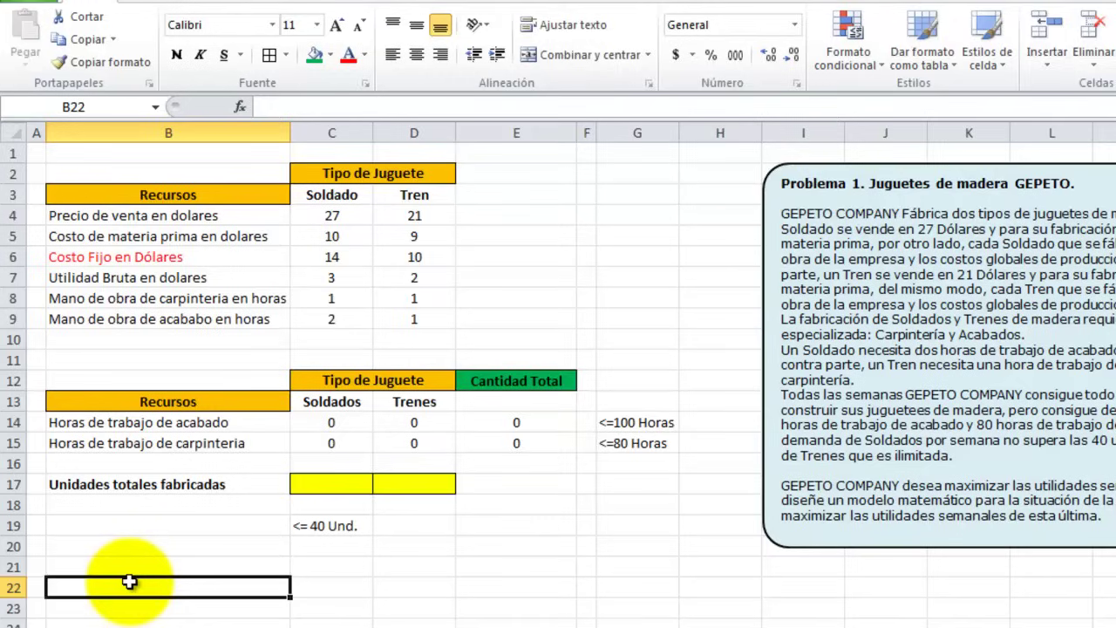
Enter a bold 'Utilidad Maxima' label in B22
type("Utilidad ")
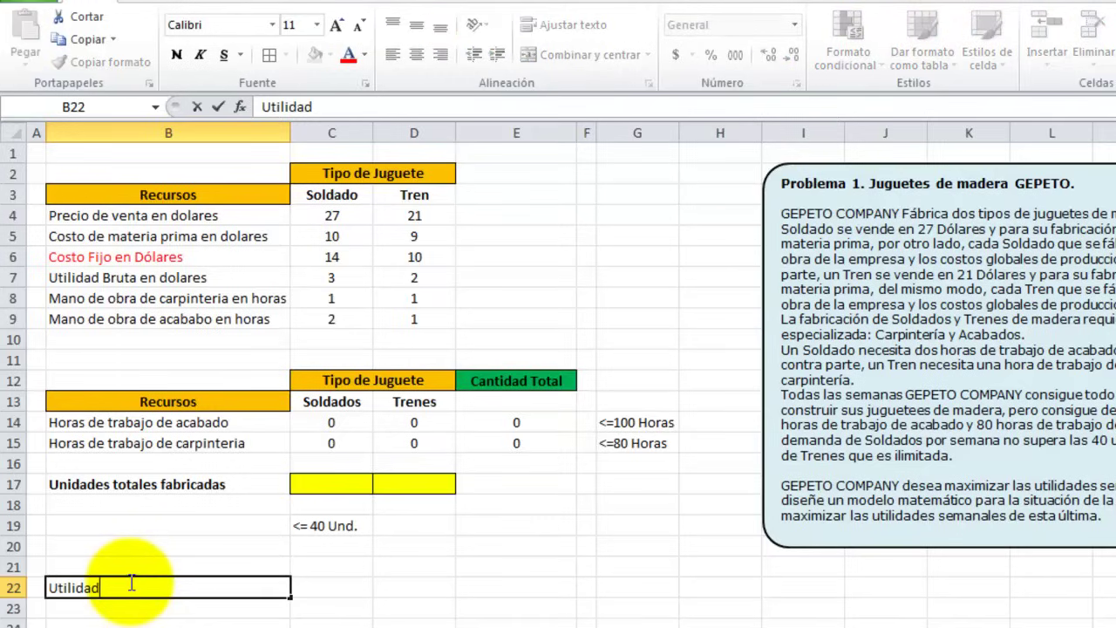
type("Maxima")
key("Return")
left_click(131, 583)
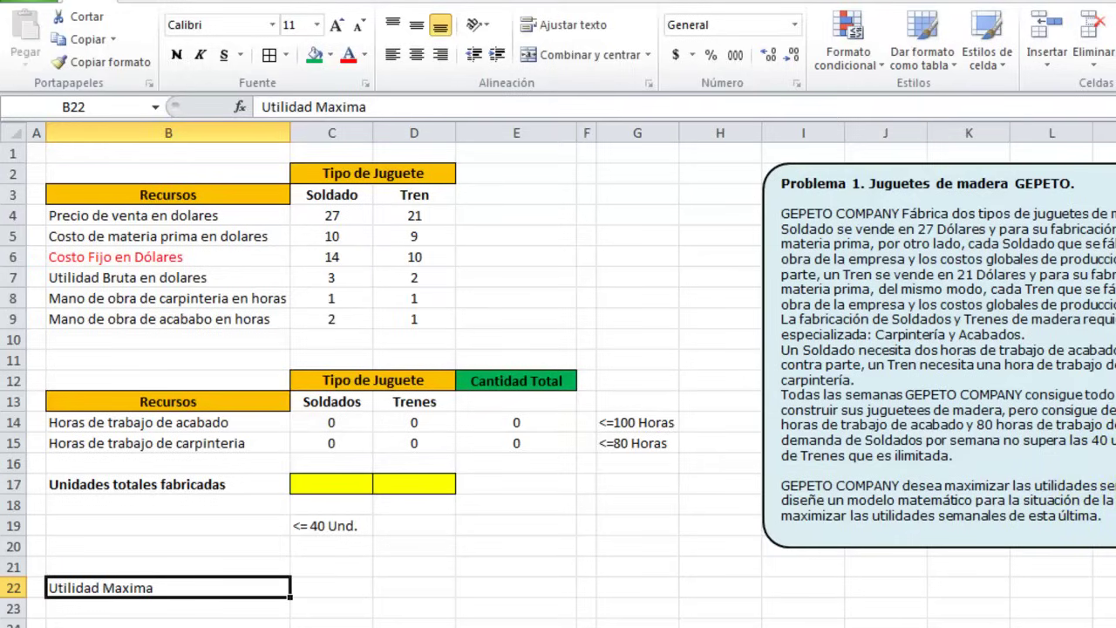
left_click(178, 56)
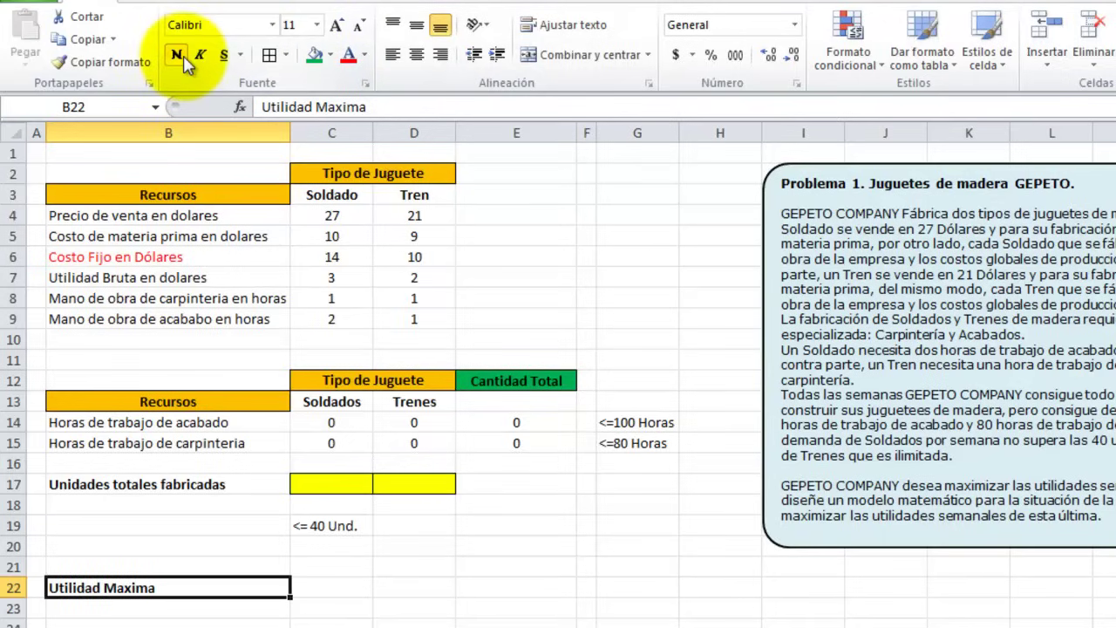
Format C22 with yellow fill, bold, font size 12, and begin a formula there
left_click(337, 589)
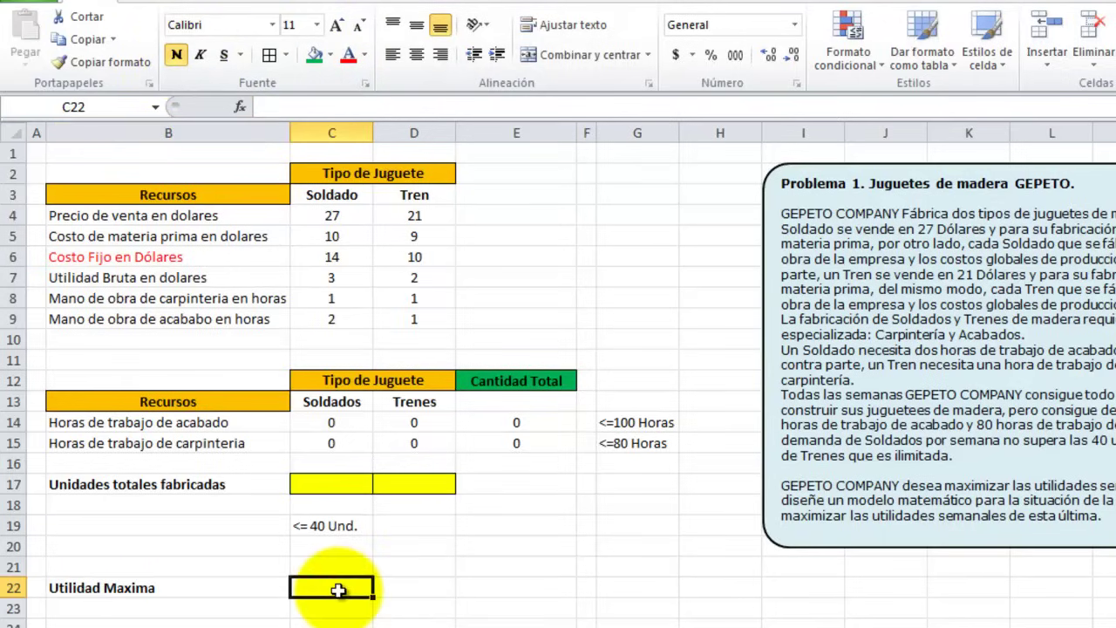
left_click(330, 55)
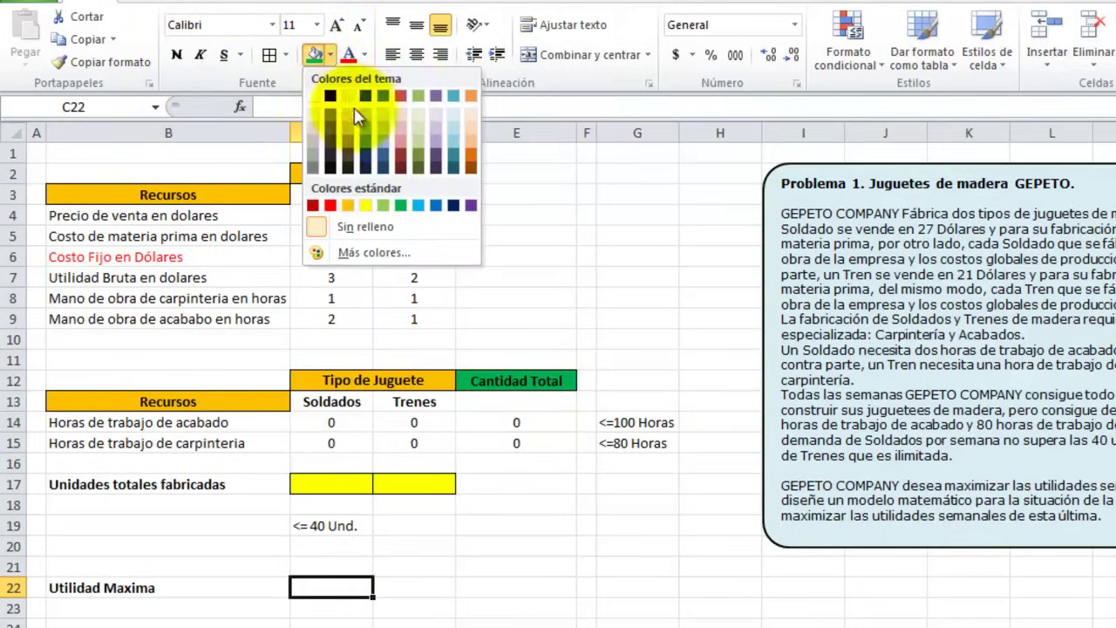
left_click(367, 209)
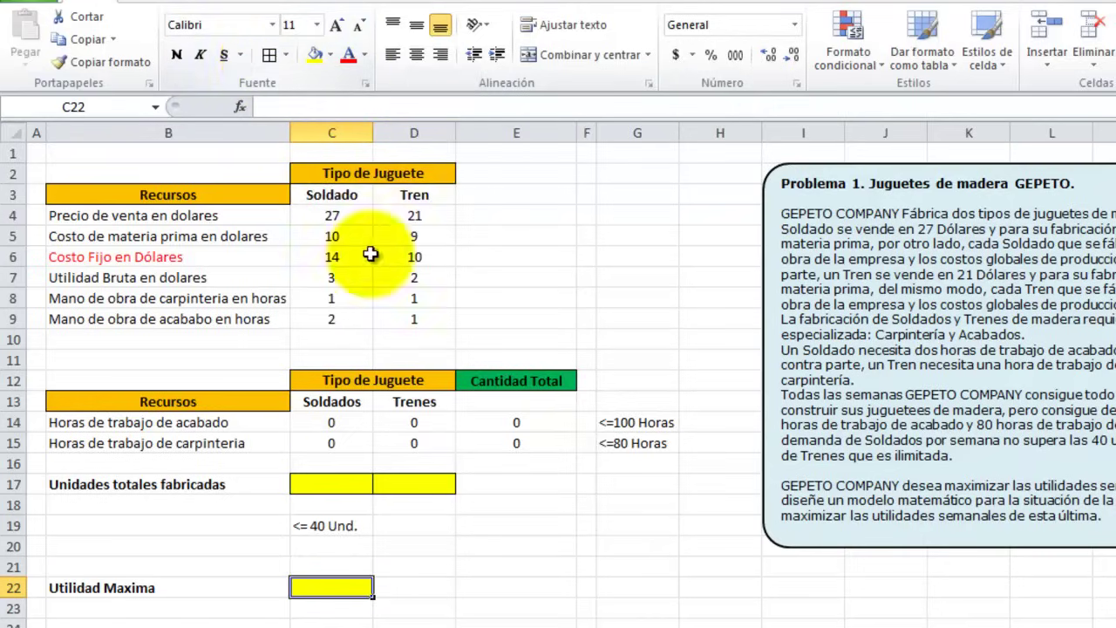
left_click(177, 54)
left_click(336, 25)
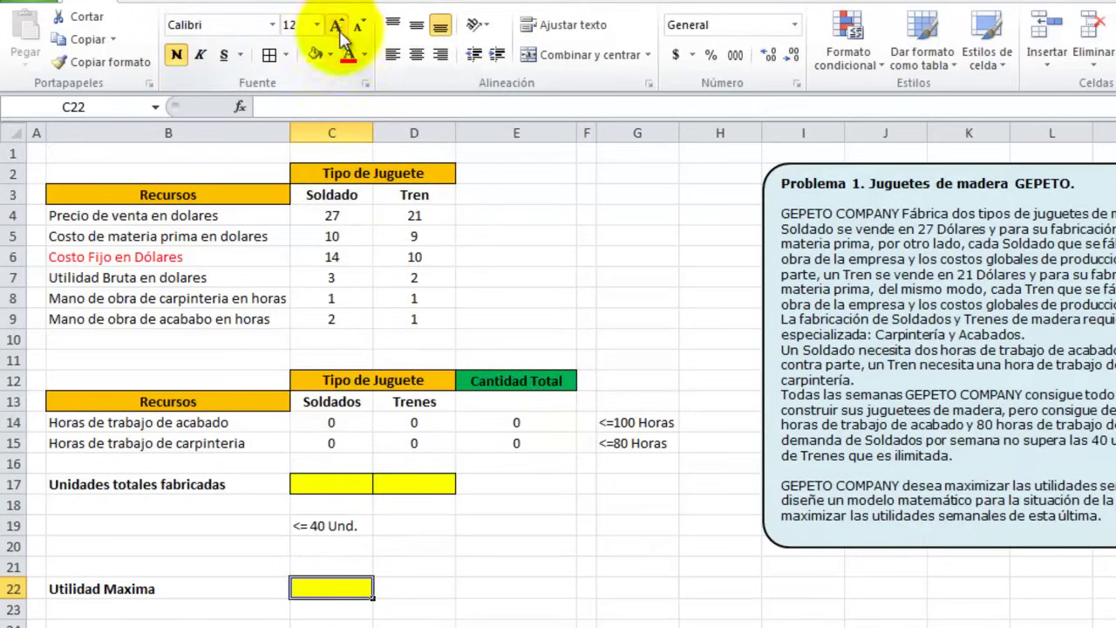
left_click(344, 611)
left_click(349, 590)
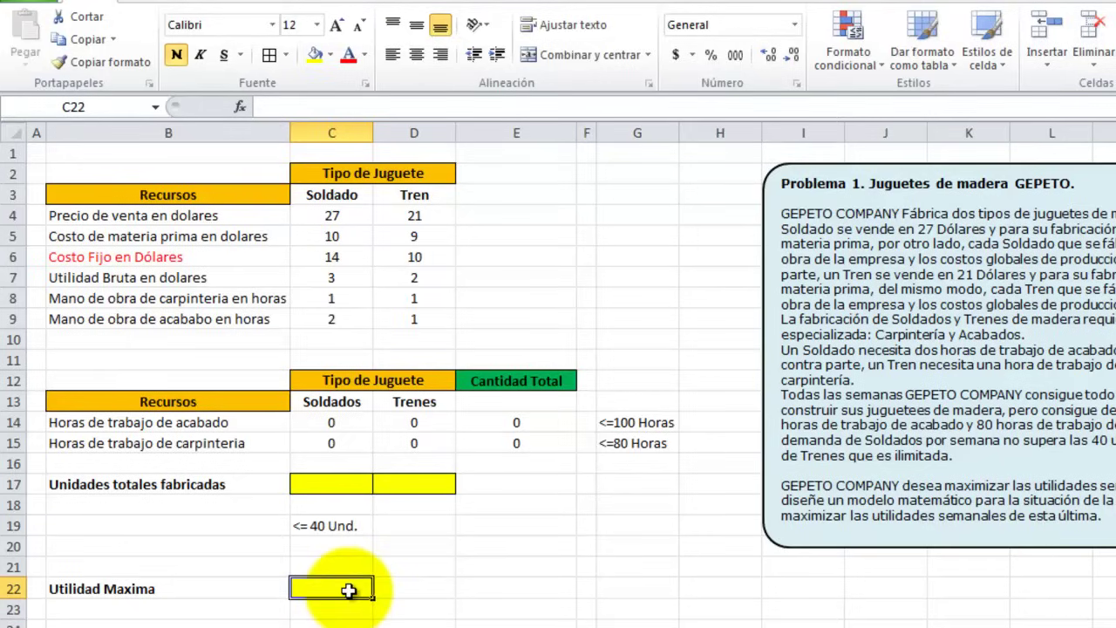
type("=")
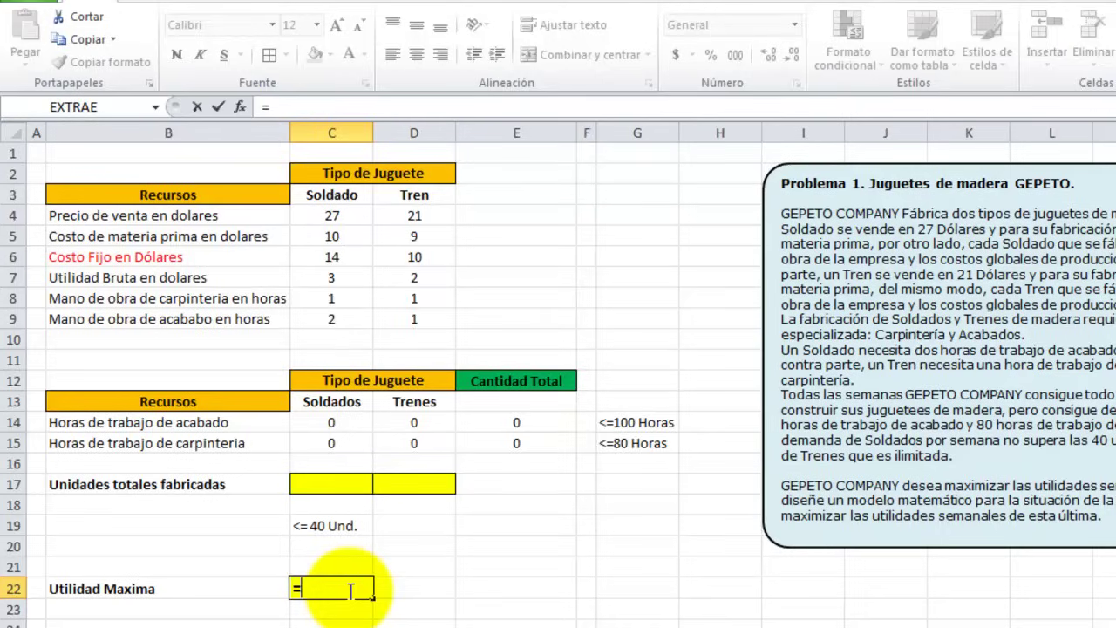
Complete C22 as =(C17*C7)+(D17*D7) and centre its result
type("(")
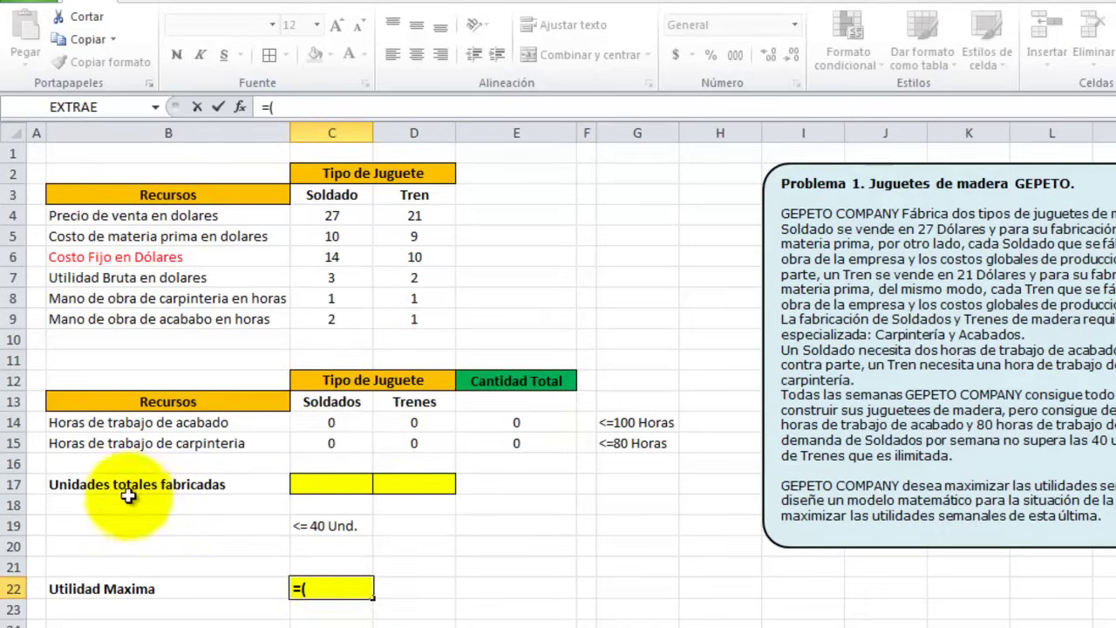
left_click(331, 487)
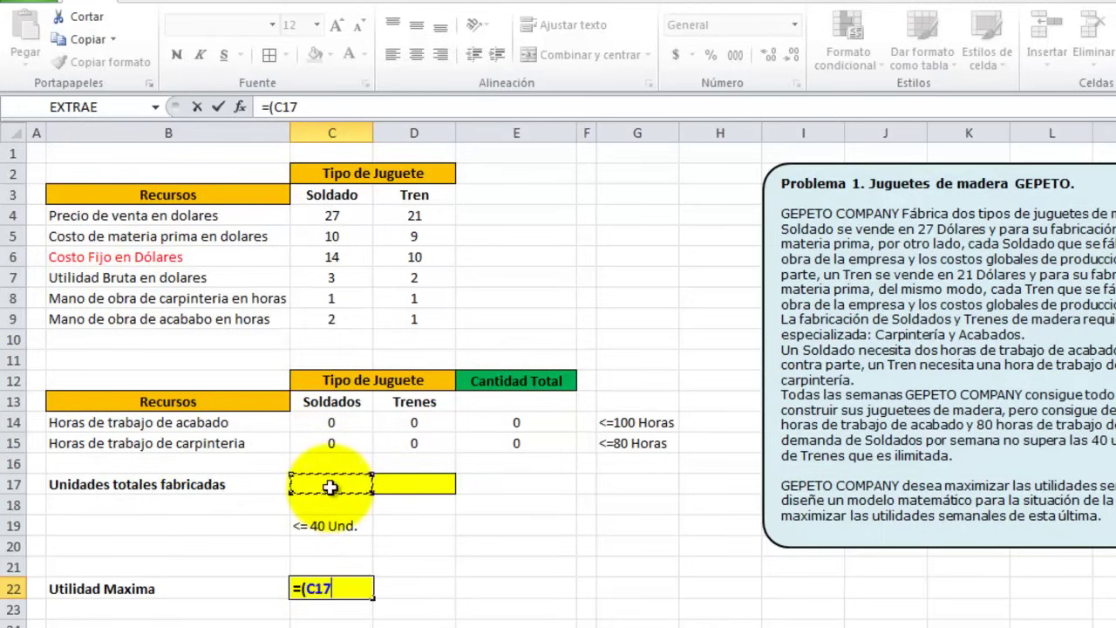
type("*")
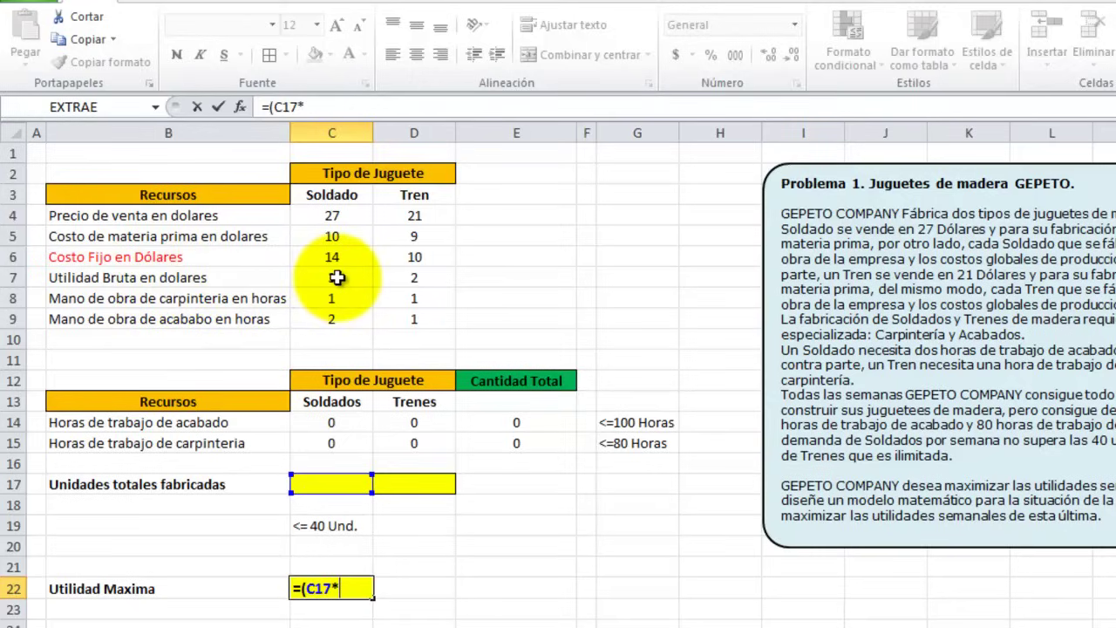
left_click(337, 277)
type(")")
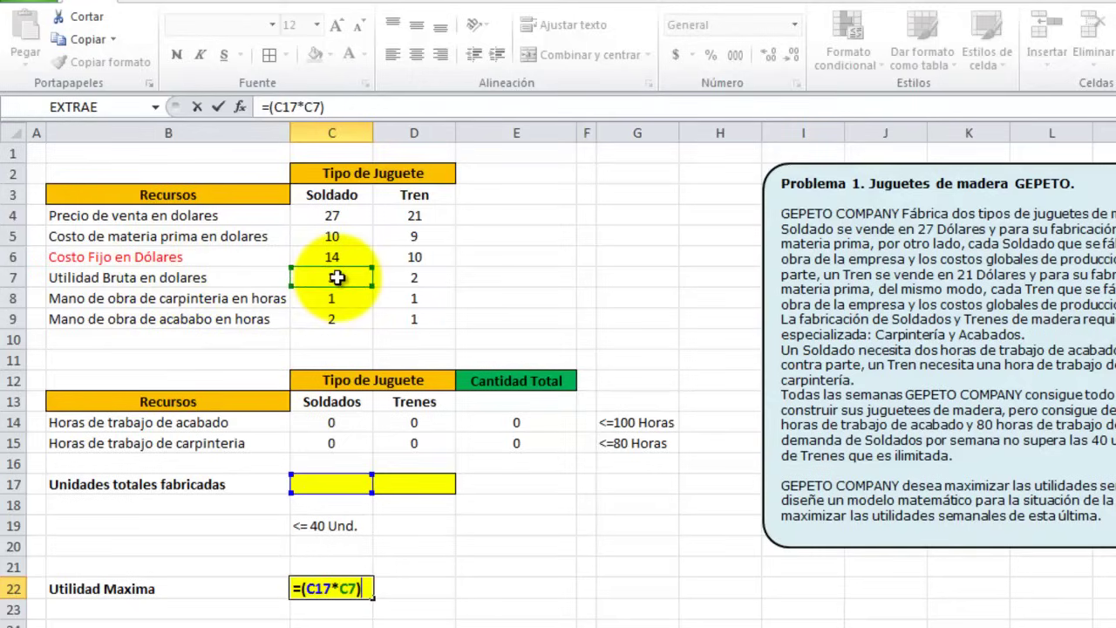
type("+")
type("(")
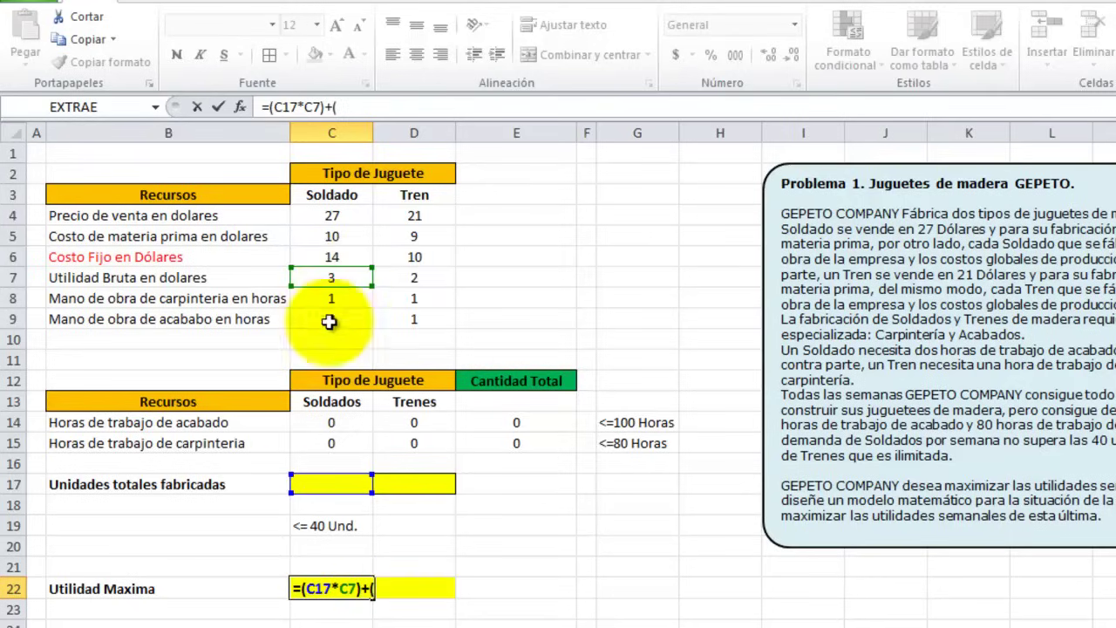
left_click(401, 486)
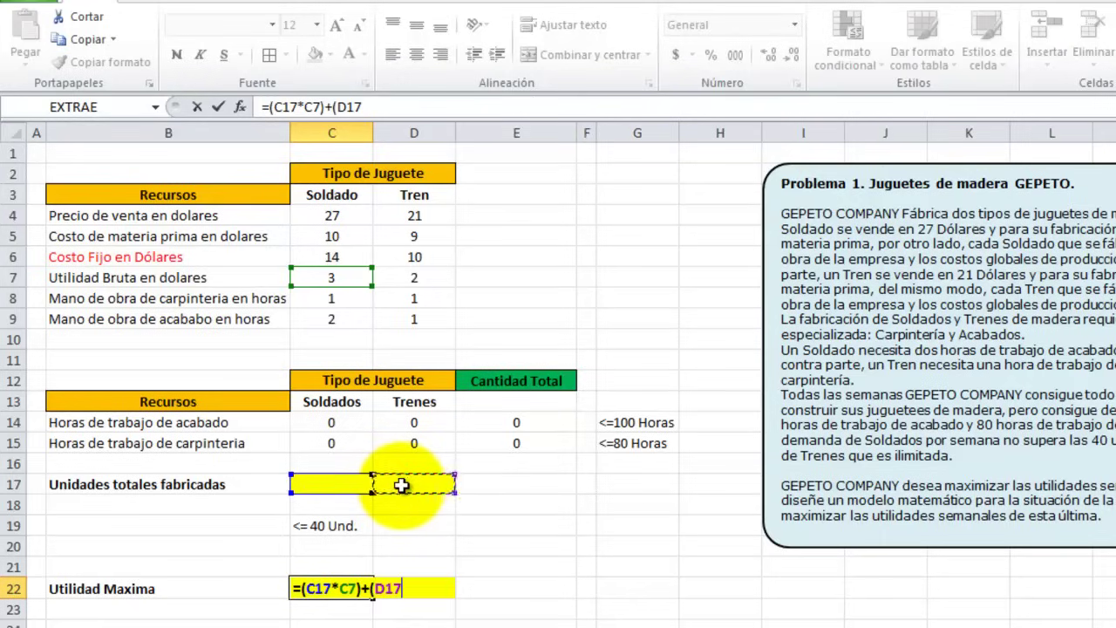
type("*")
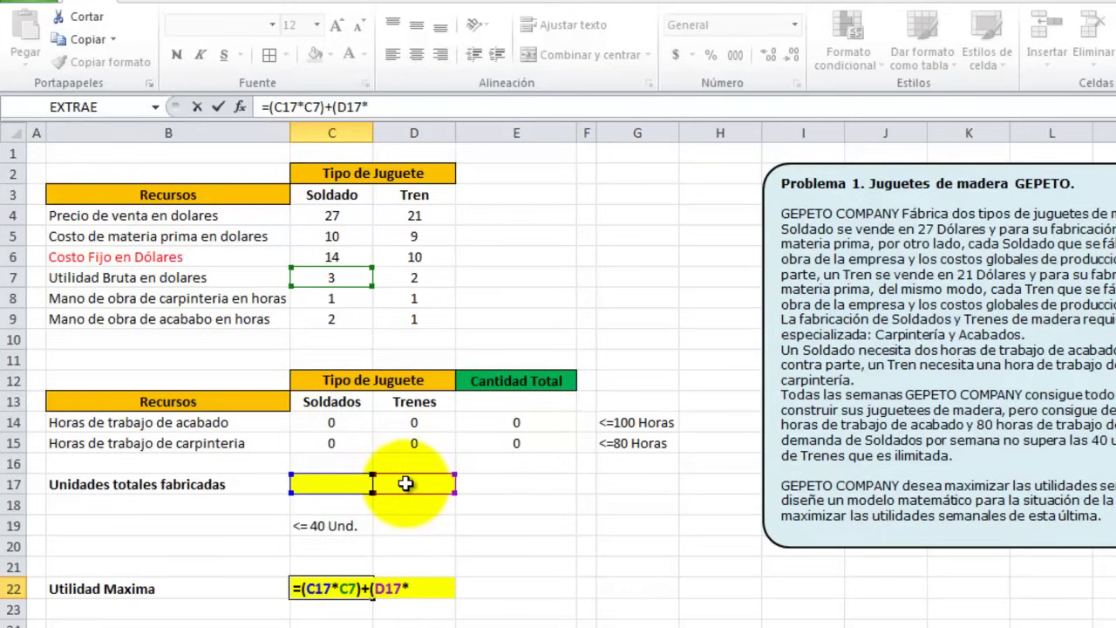
left_click(395, 277)
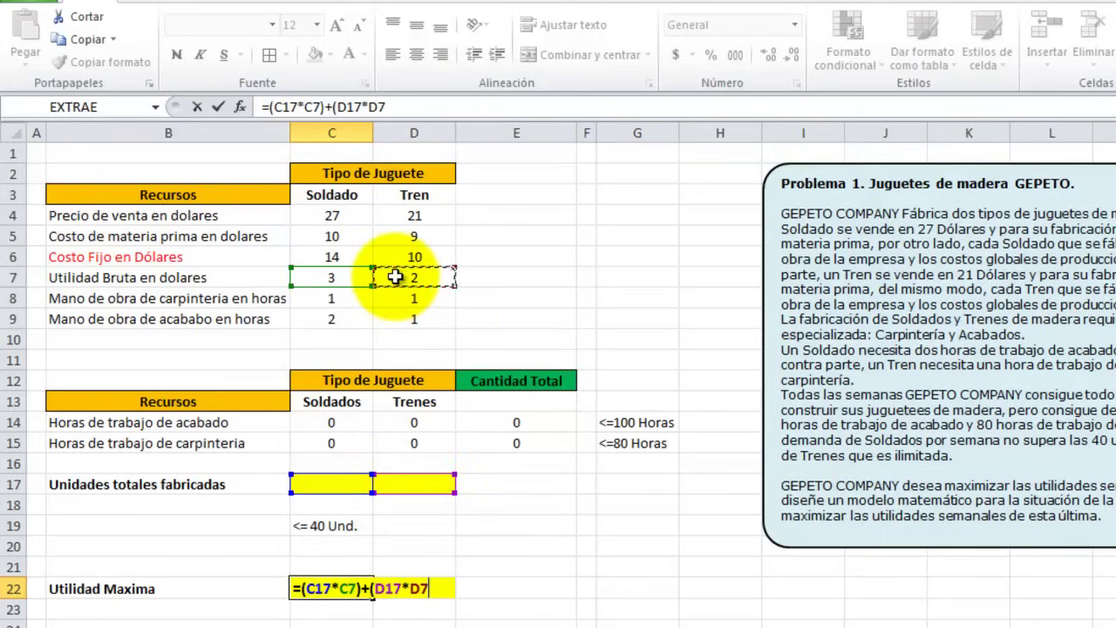
type(")")
key("Return")
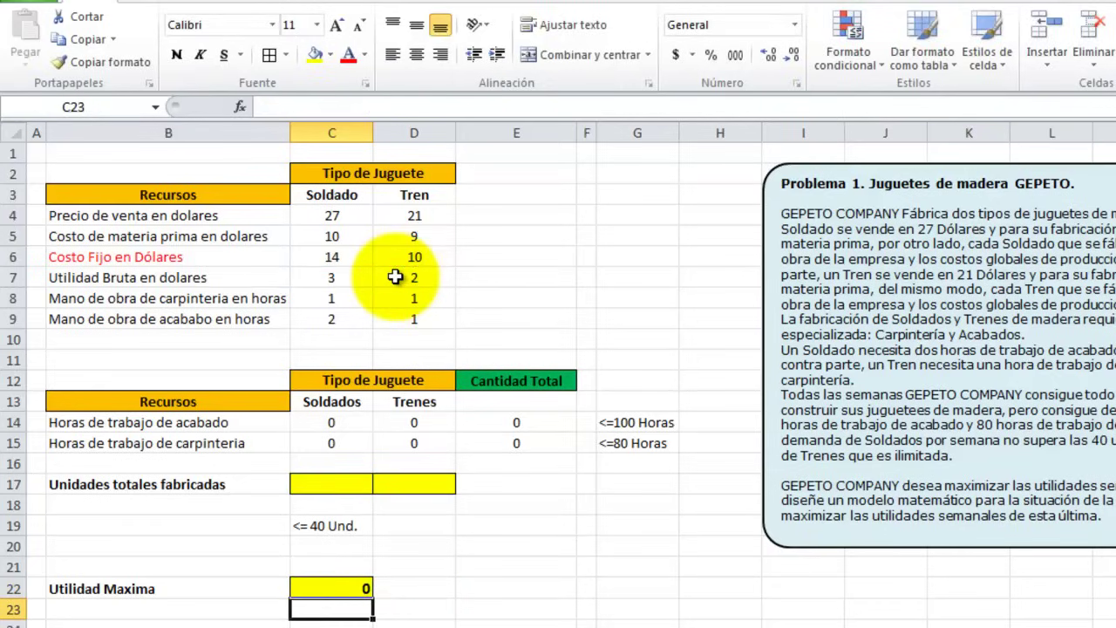
left_click(327, 589)
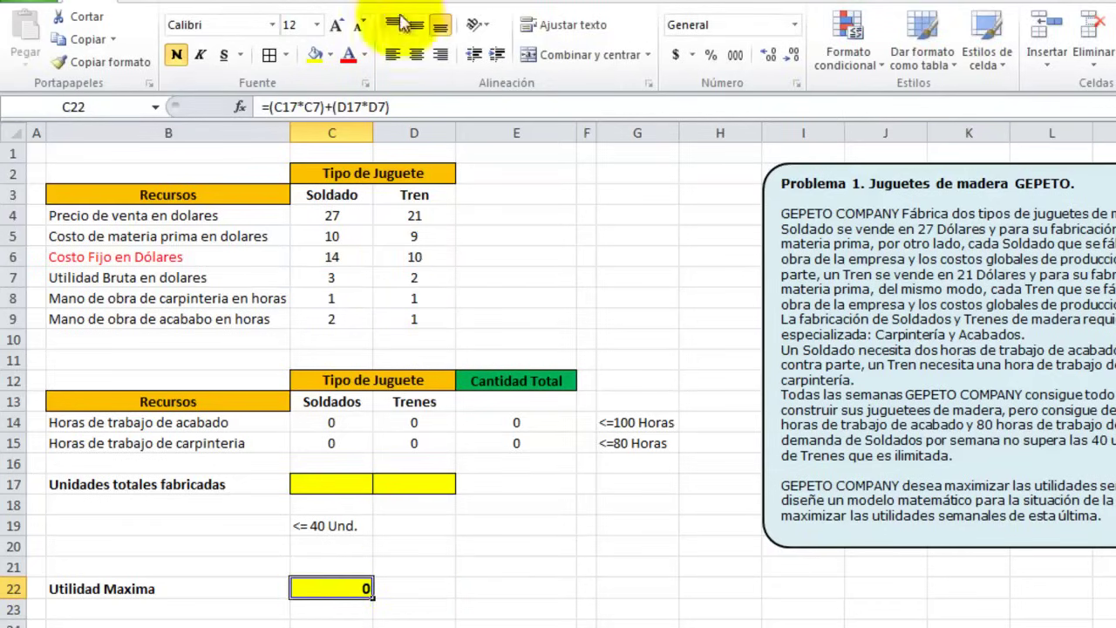
left_click(417, 54)
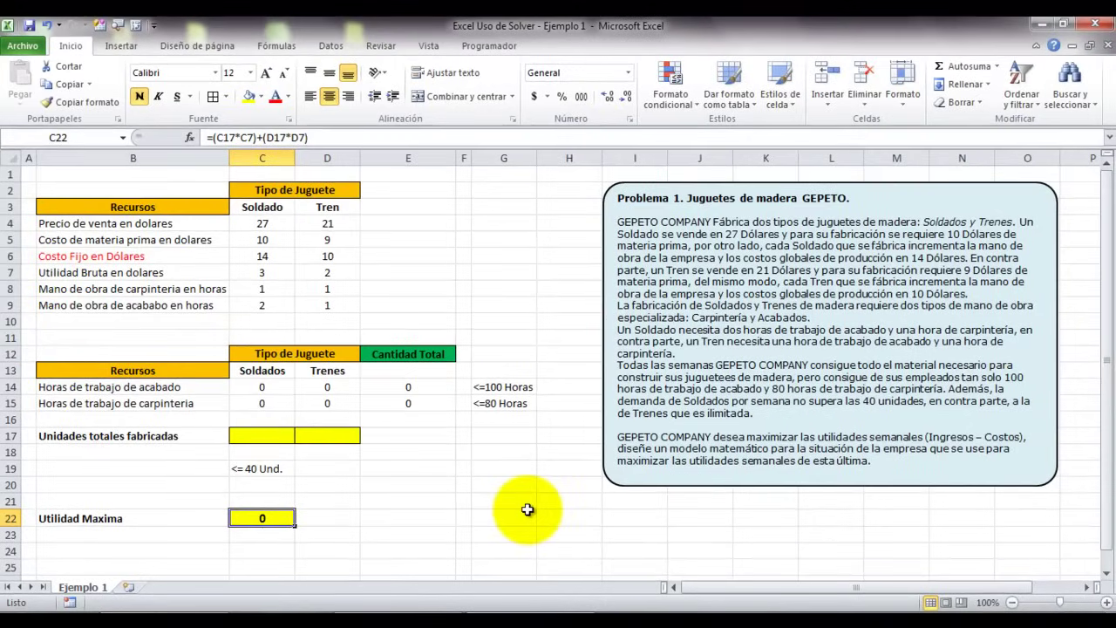
Open Solver from the Datos tab with C22 as the objective to maximize
left_click(338, 51)
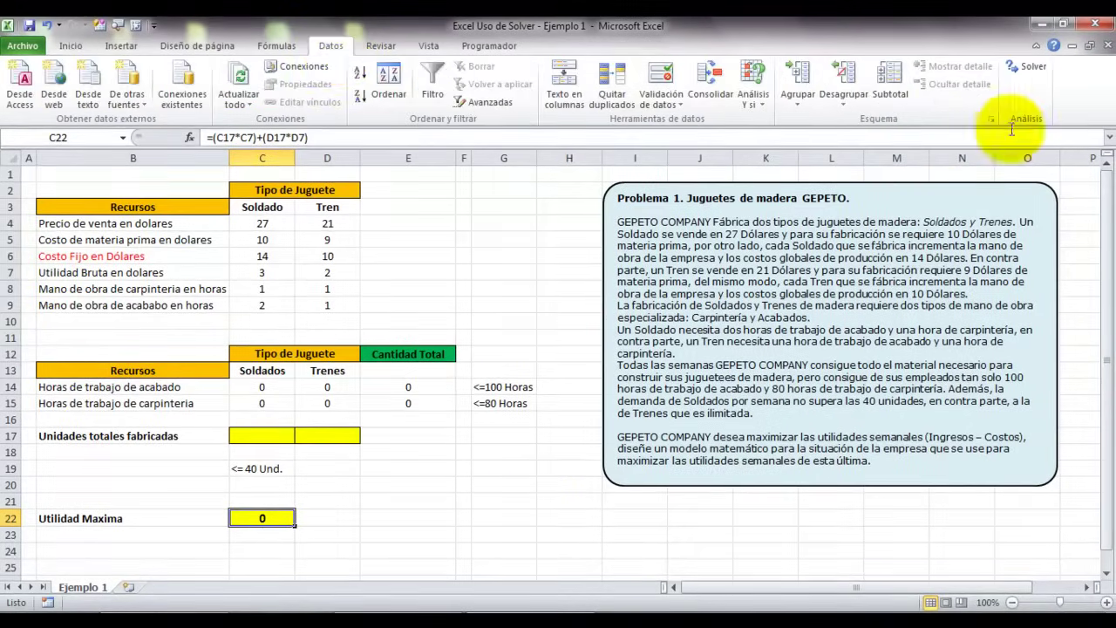
left_click(1034, 70)
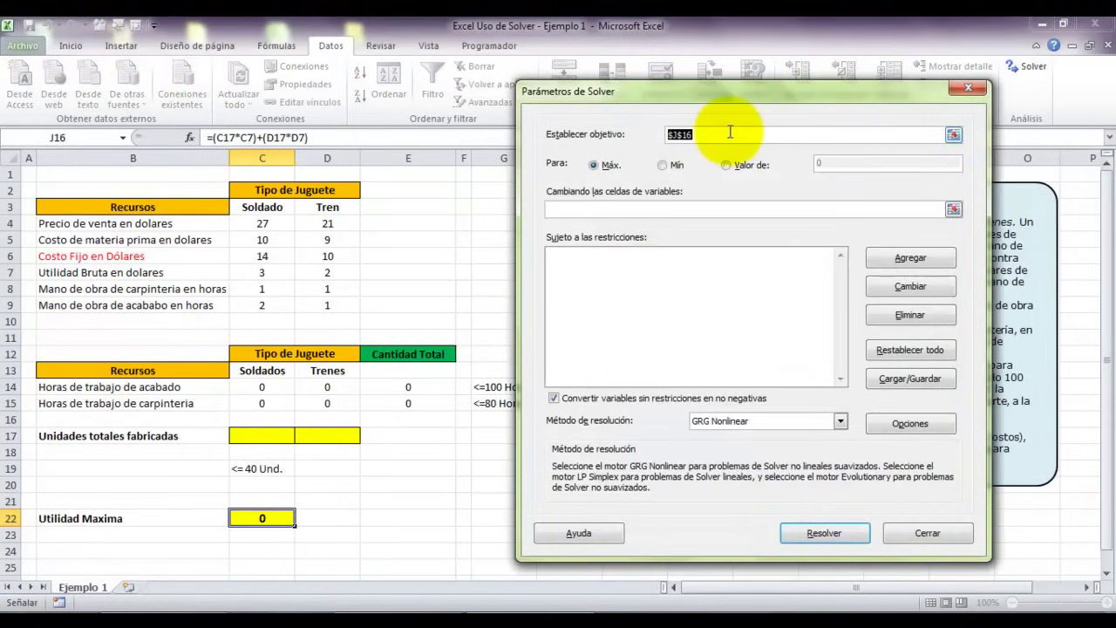
left_click_drag(684, 96, 670, 81)
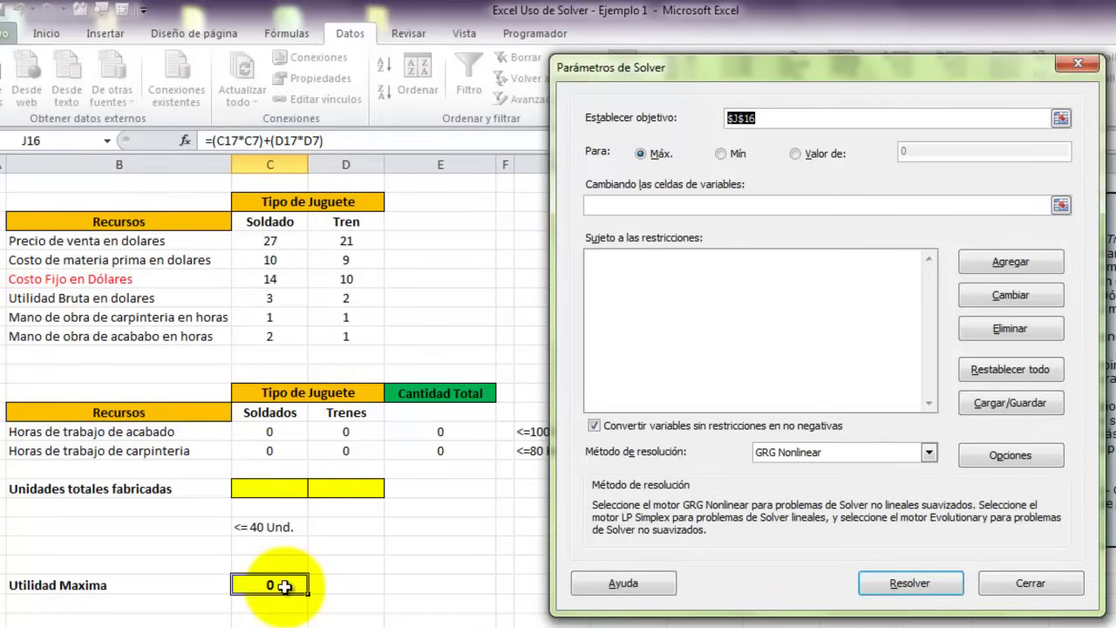
left_click(284, 586)
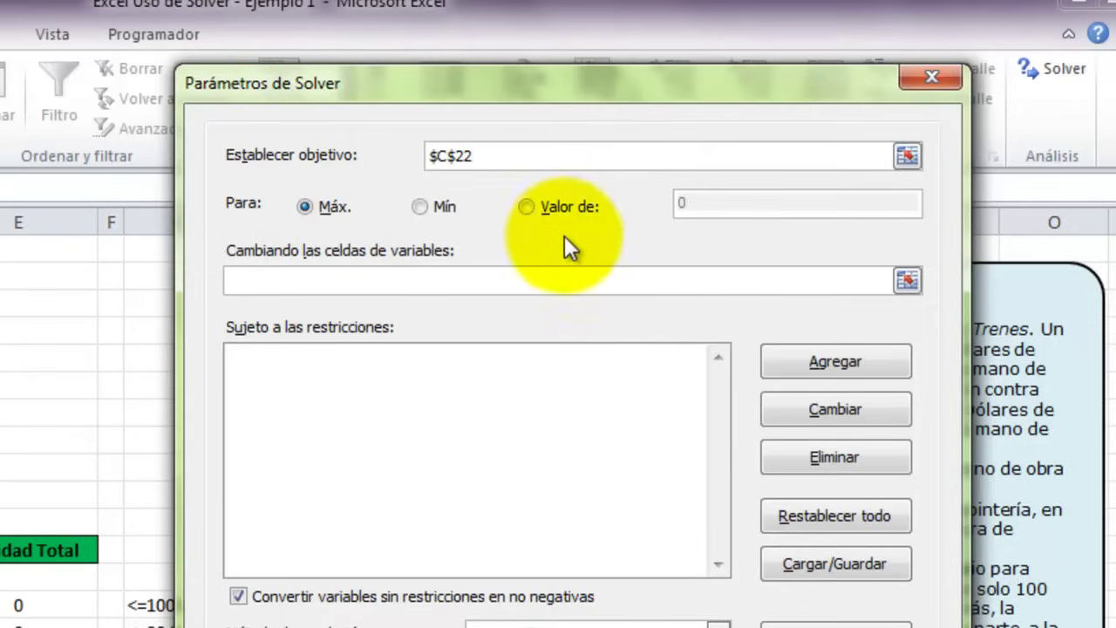
left_click(524, 204)
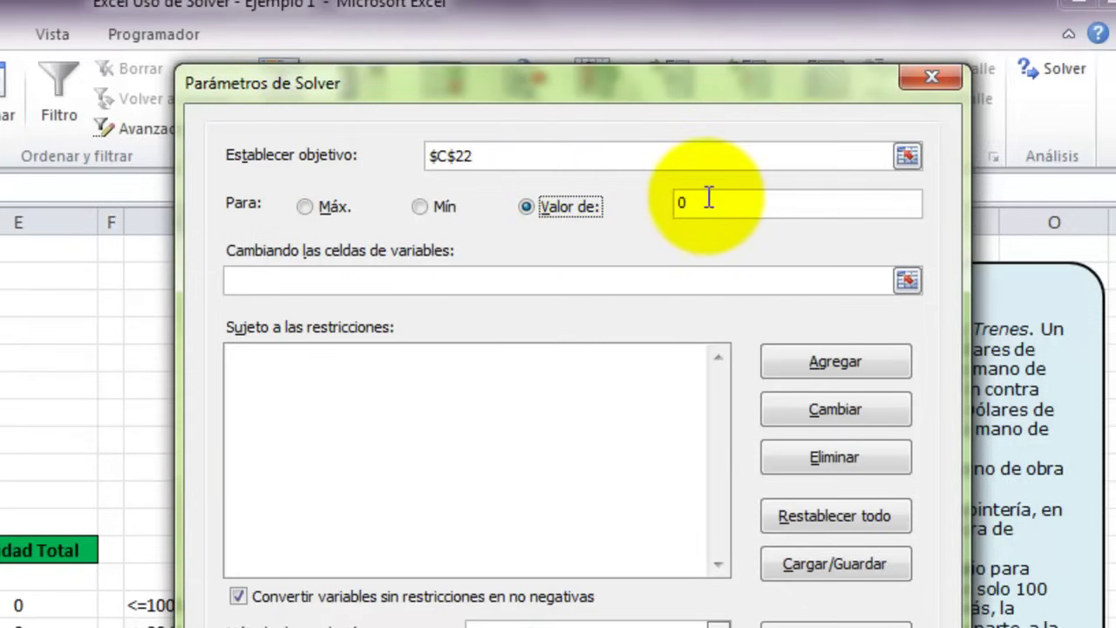
left_click(305, 207)
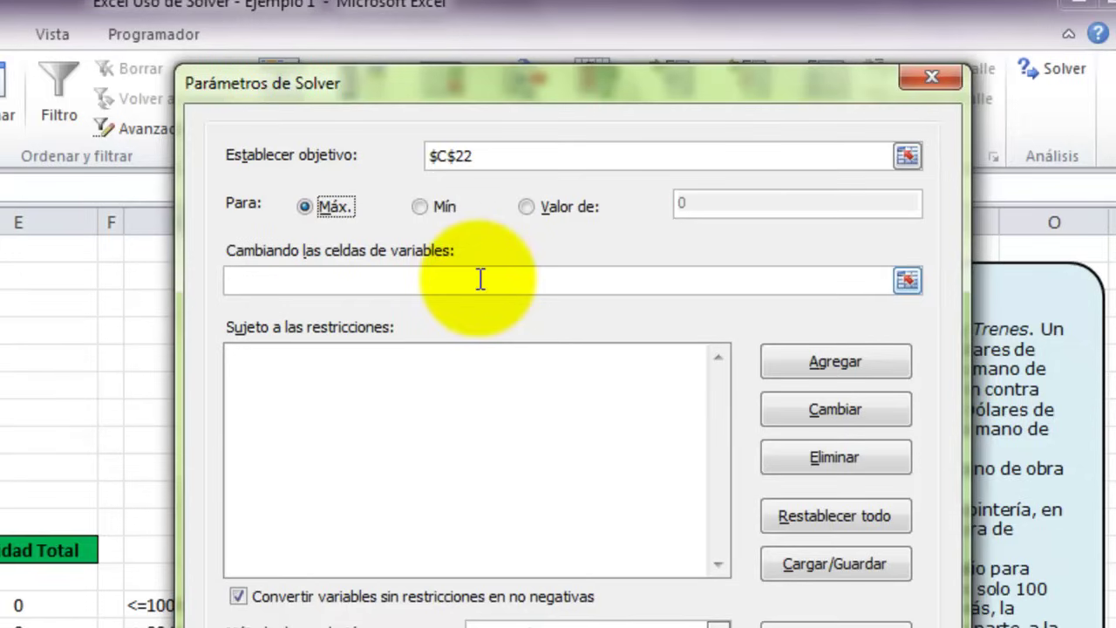
left_click(480, 279)
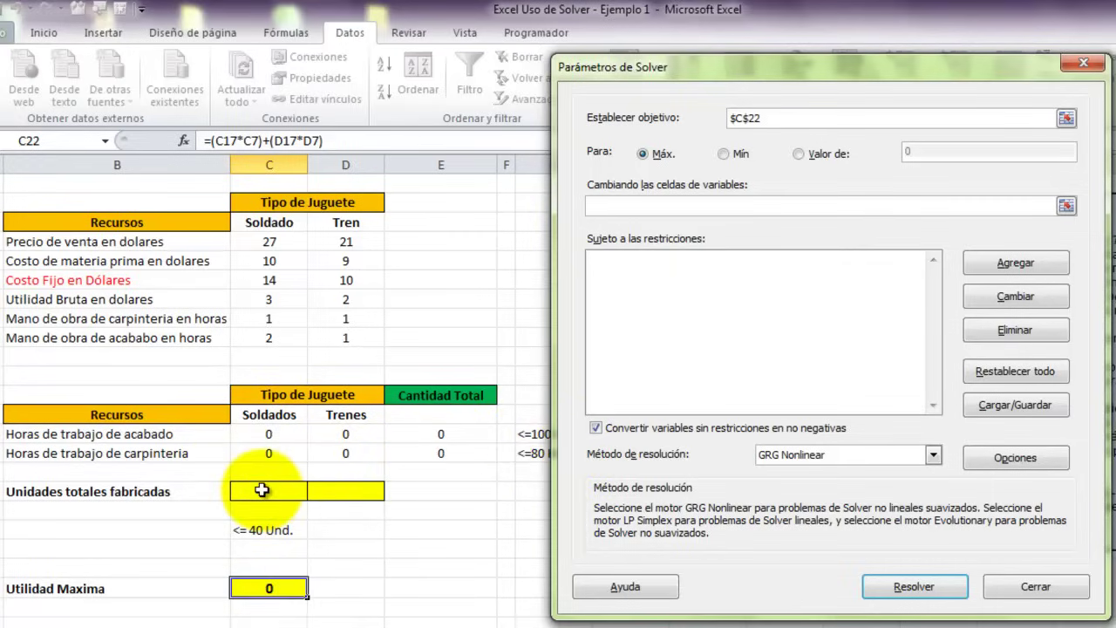
Set C17:D17 as Solver's variable cells and begin adding a constraint
left_click_drag(262, 490, 348, 491)
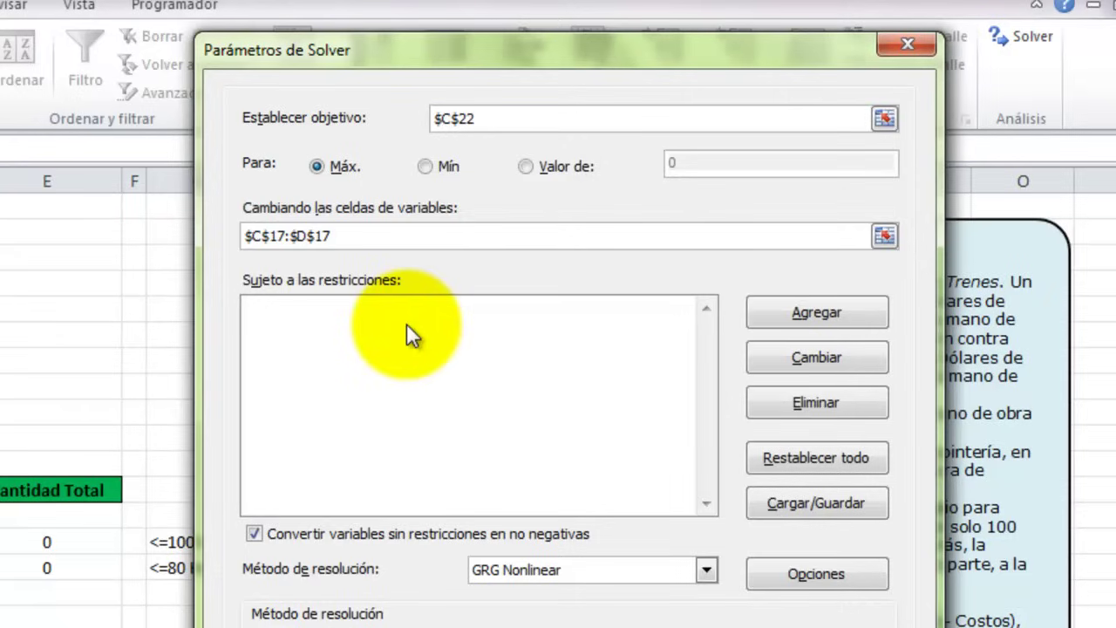
left_click(788, 309)
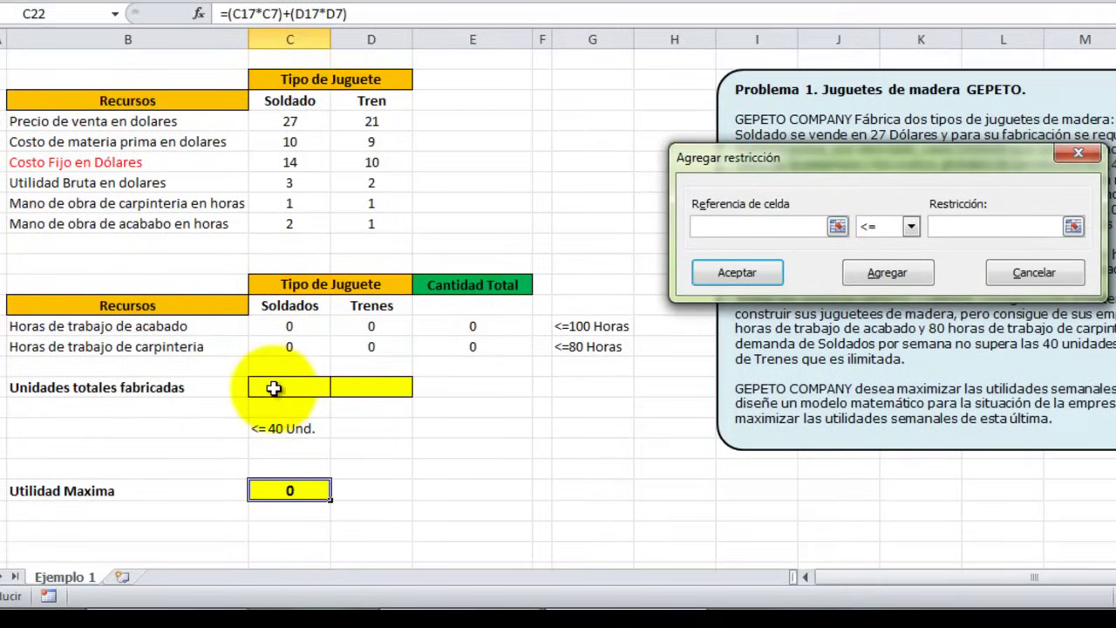
Add an int constraint on C17:D17 so the quantities are whole numbers
left_click_drag(274, 388, 371, 388)
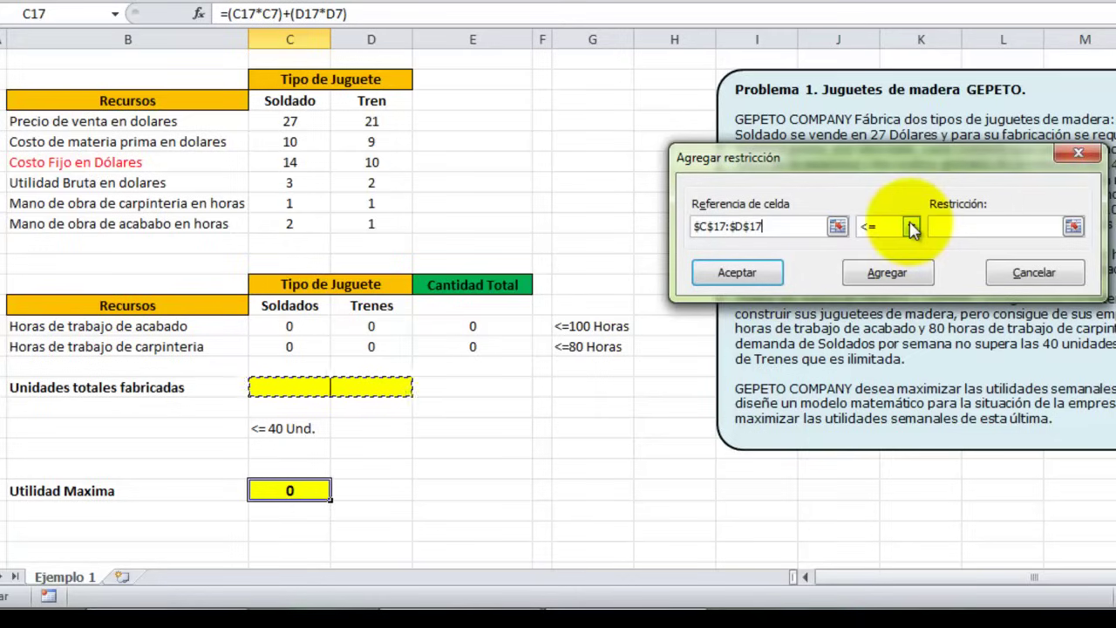
left_click(911, 227)
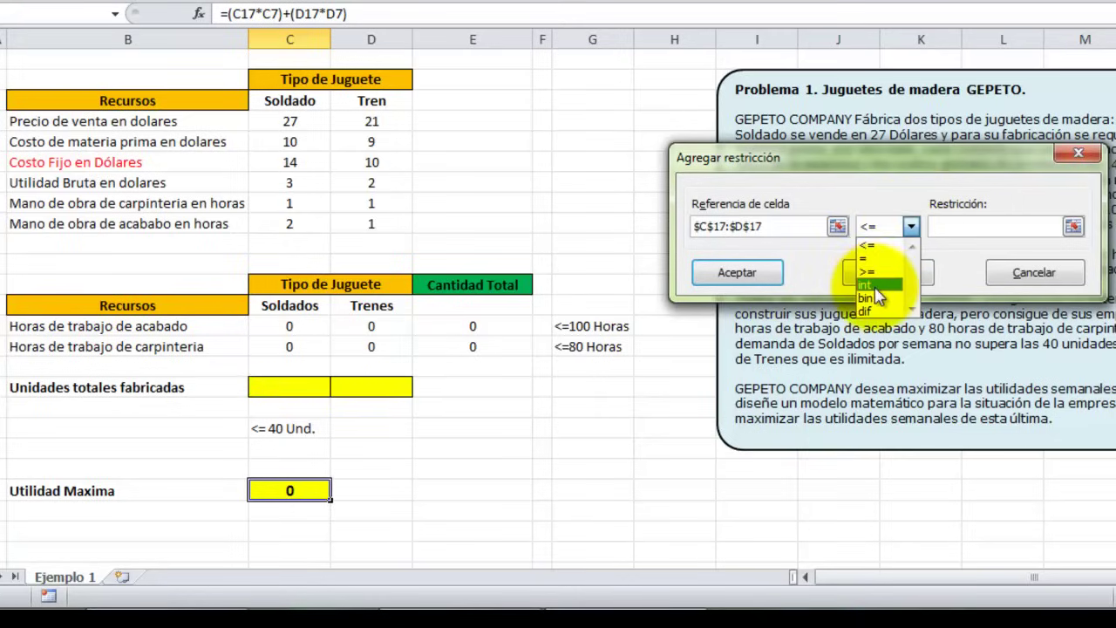
left_click(868, 285)
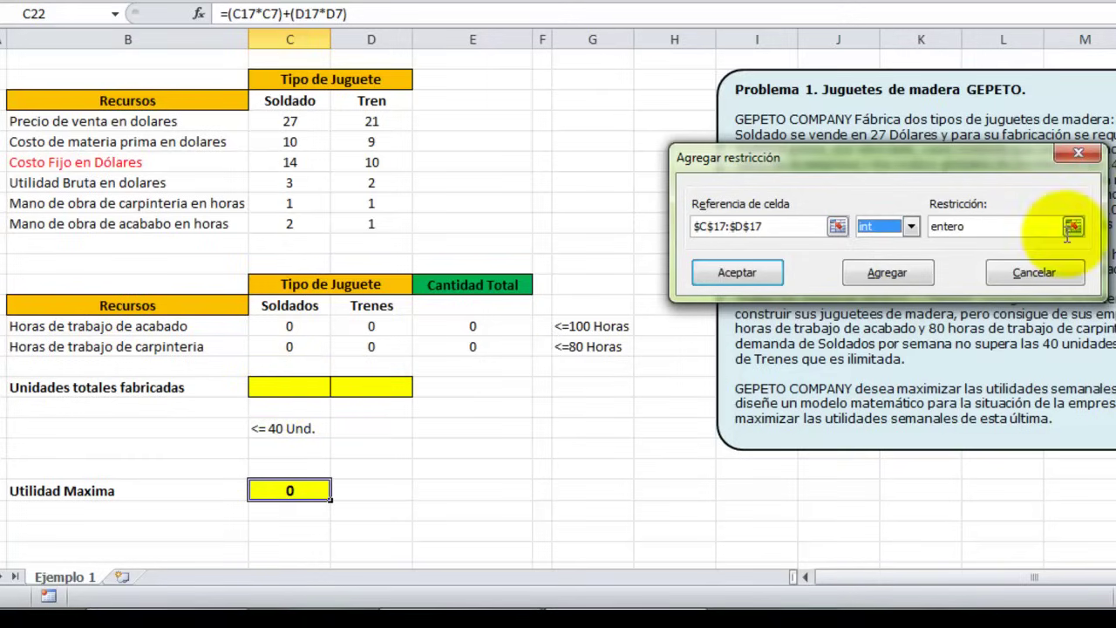
left_click(894, 273)
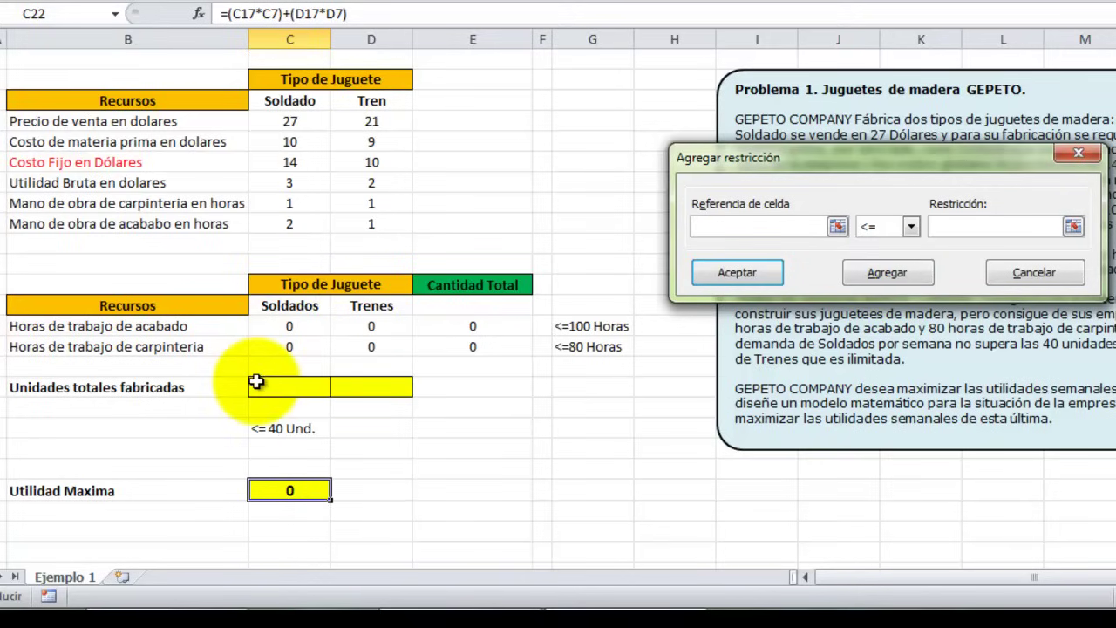
Add the non-negativity constraint C17:D17 >= 0
left_click_drag(257, 381, 352, 386)
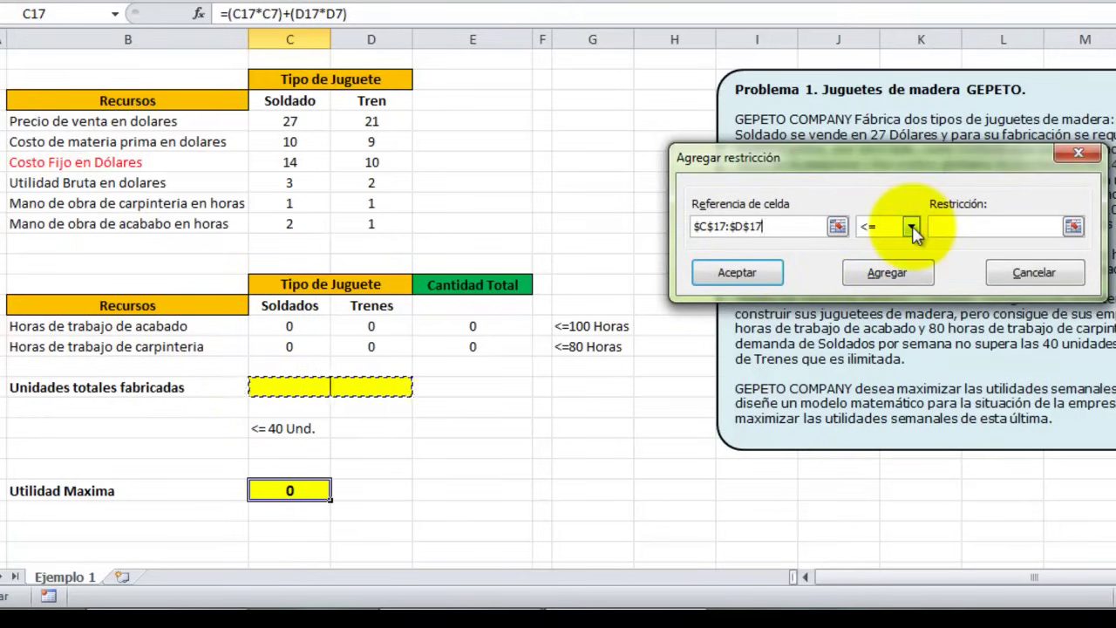
left_click(911, 228)
left_click(868, 271)
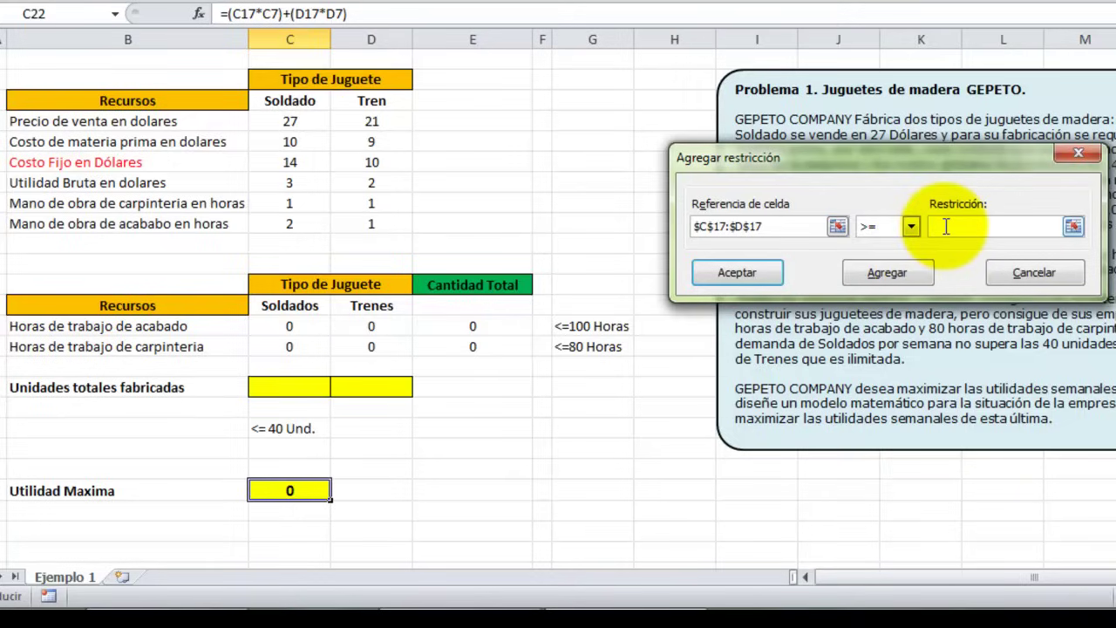
type("0")
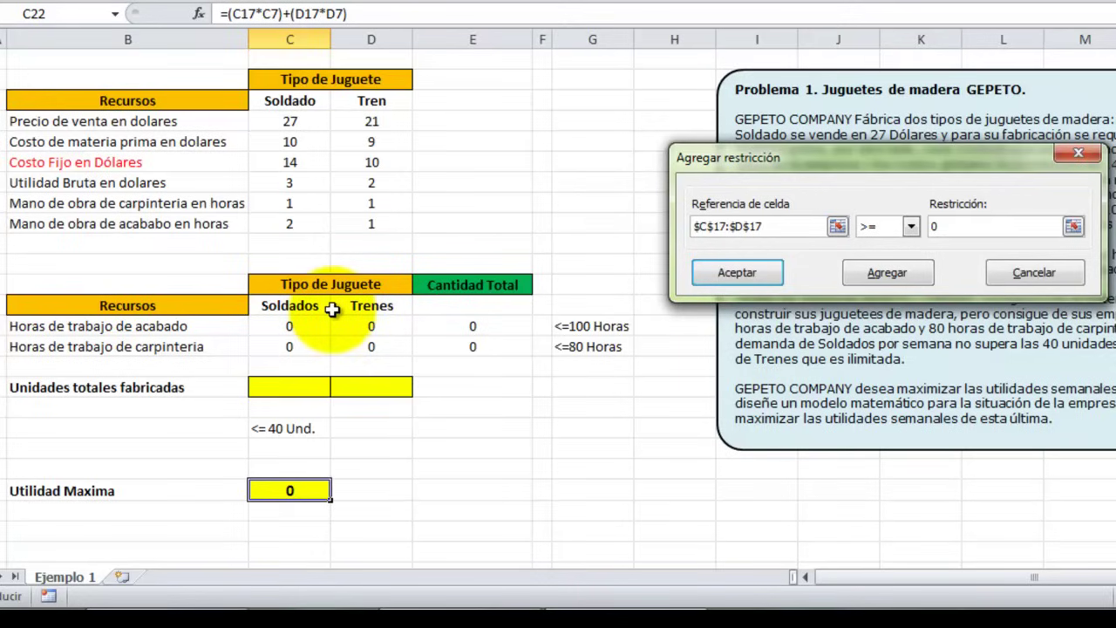
left_click(878, 278)
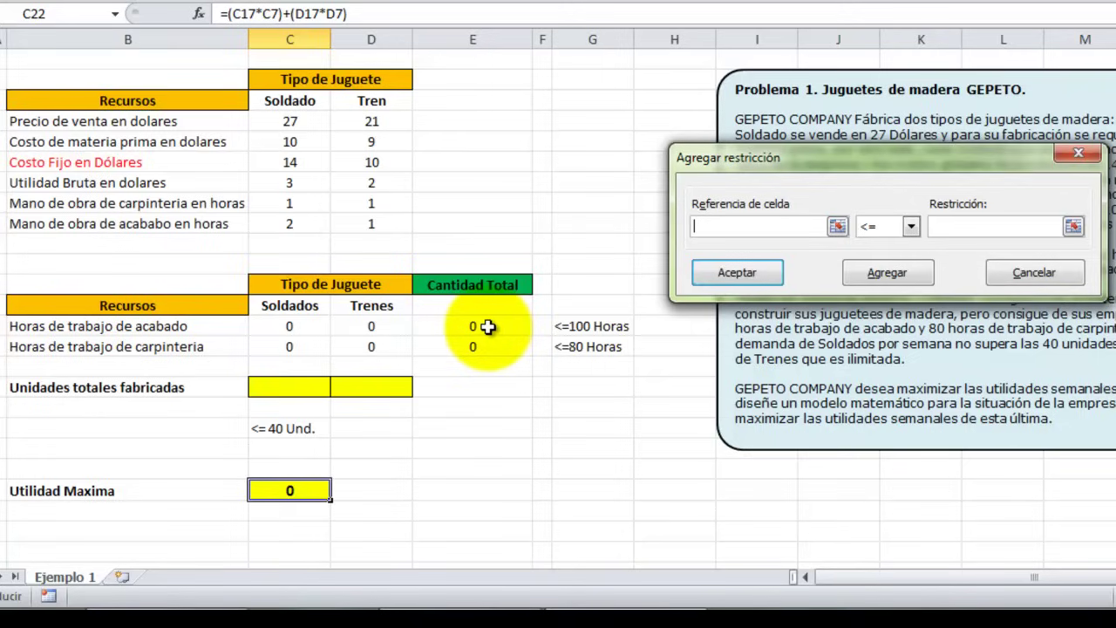
Add the finishing-hours constraint E14 <= 100
left_click(488, 325)
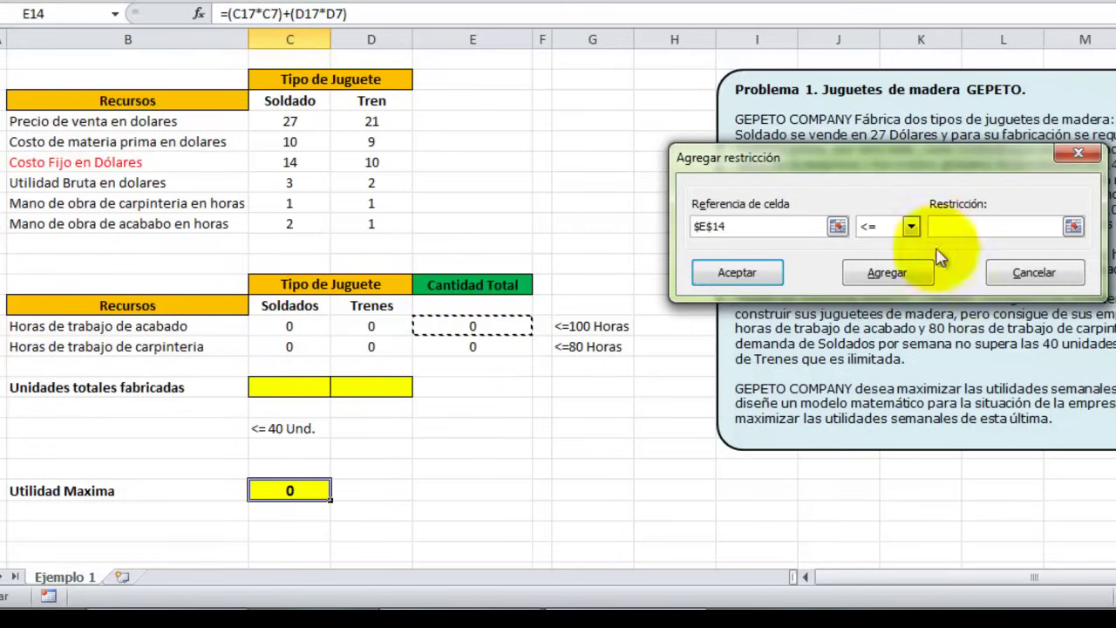
left_click(911, 226)
left_click(875, 247)
left_click(959, 225)
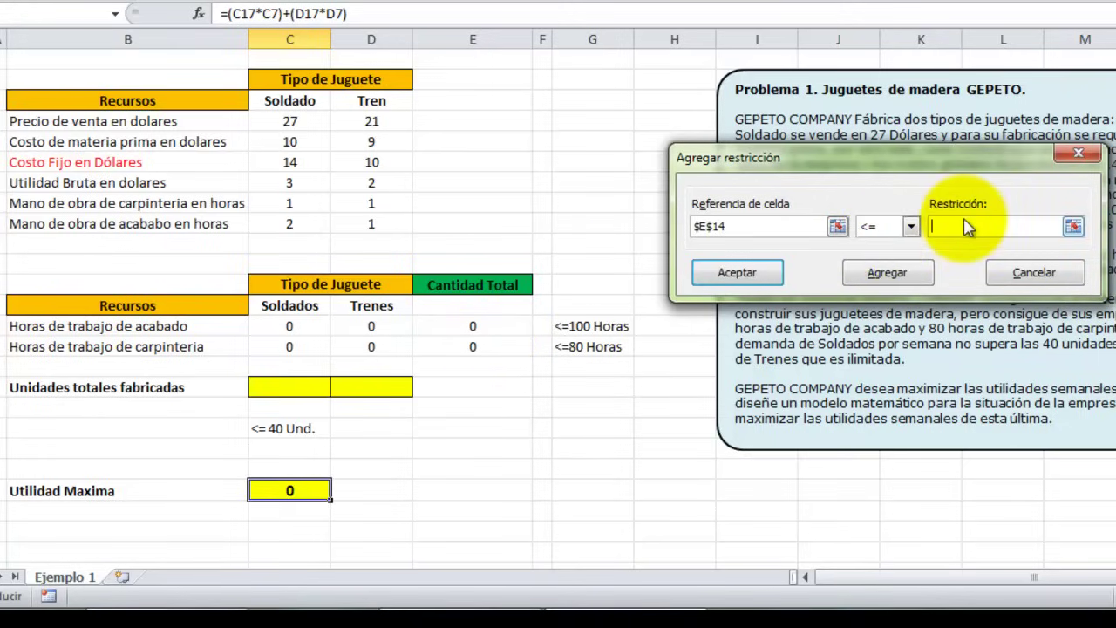
type("10")
type("0")
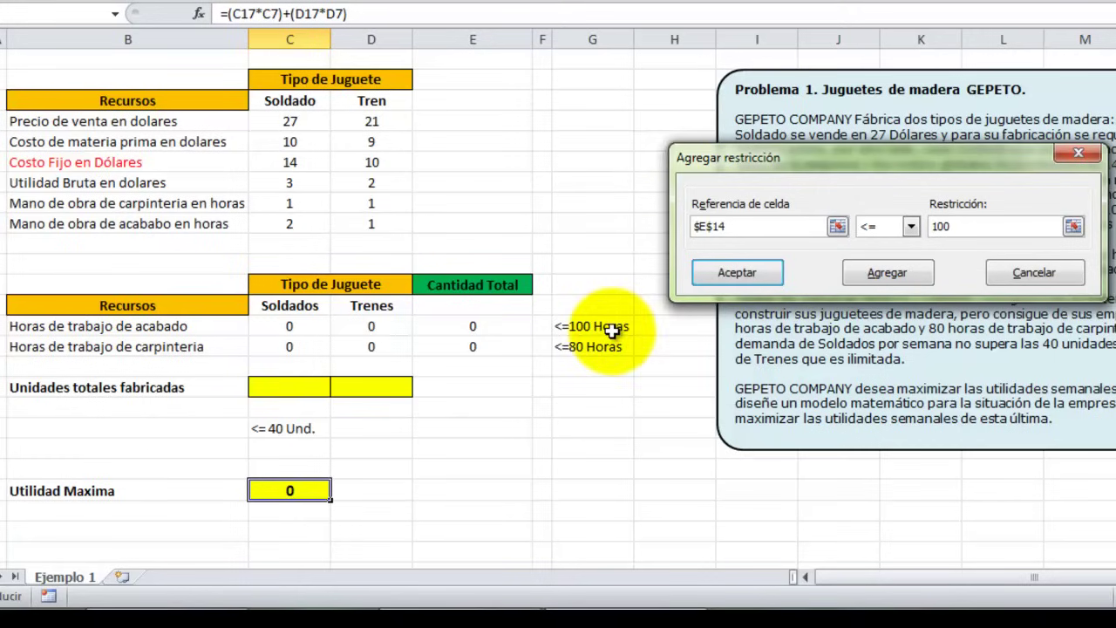
left_click(905, 277)
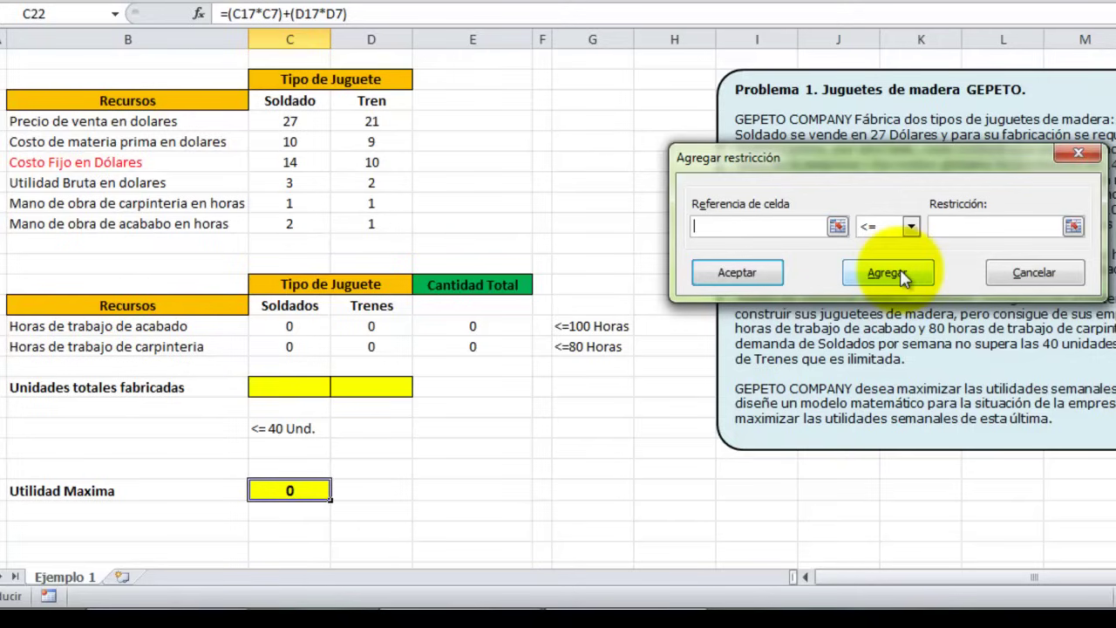
Add the carpentry-hours constraint E15 <= 80
left_click(473, 347)
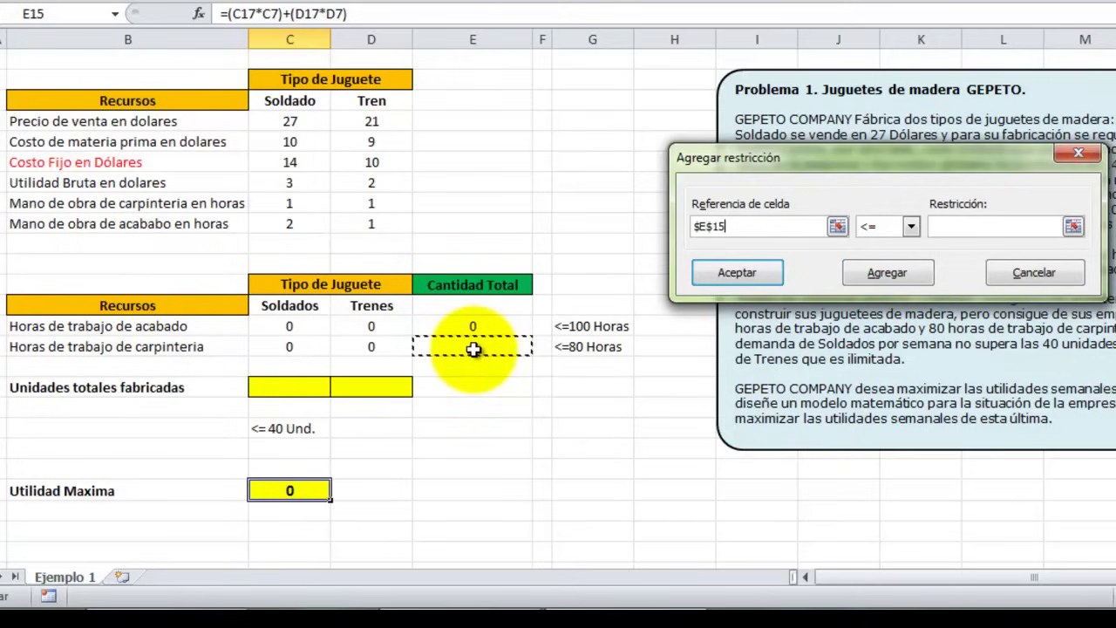
left_click(912, 227)
left_click(912, 226)
left_click(953, 226)
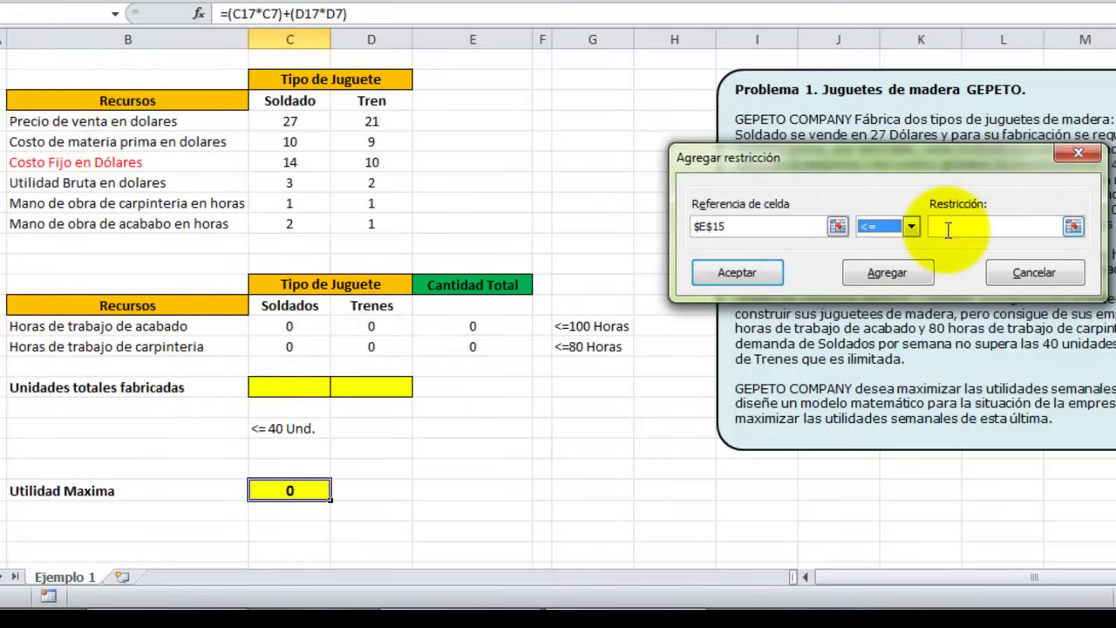
type("80")
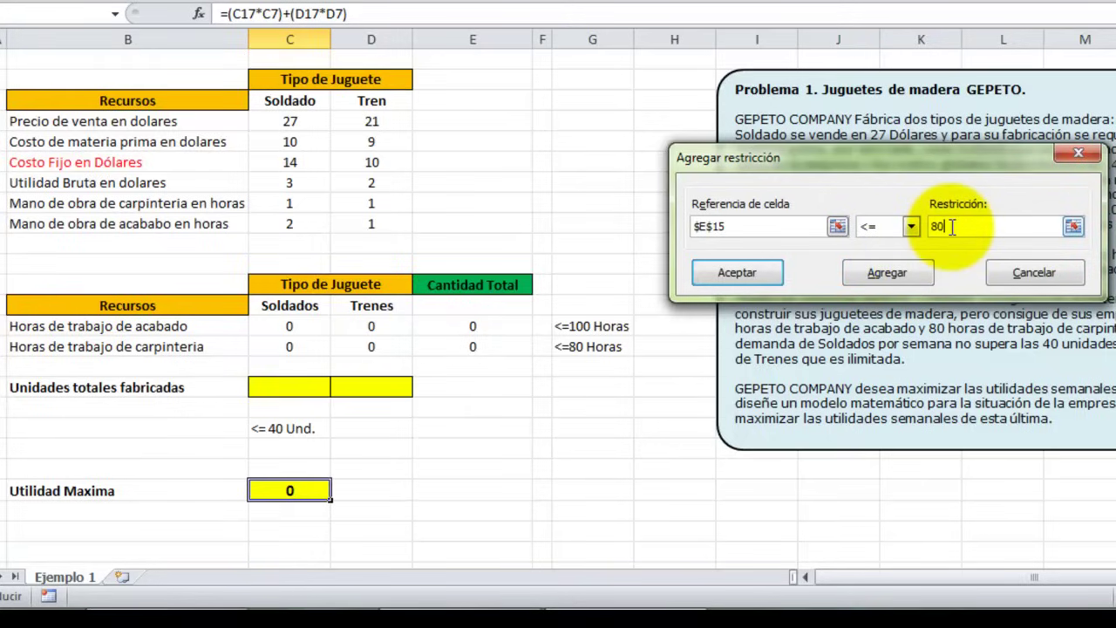
left_click(919, 280)
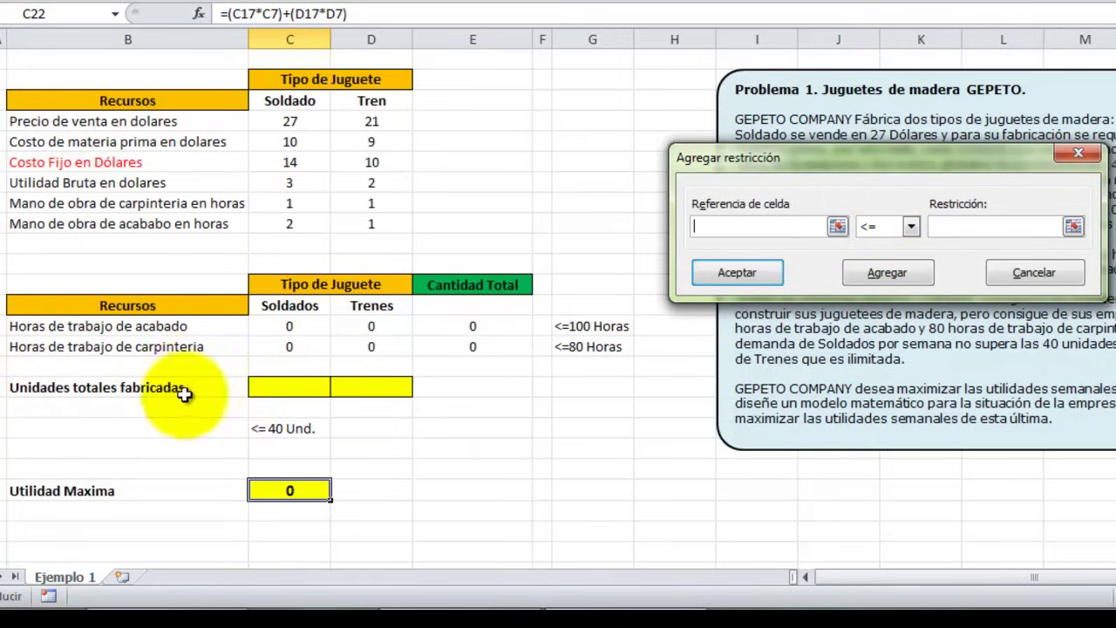
Add the soldier demand constraint C17 <= 40 and confirm it with Aceptar
left_click(307, 389)
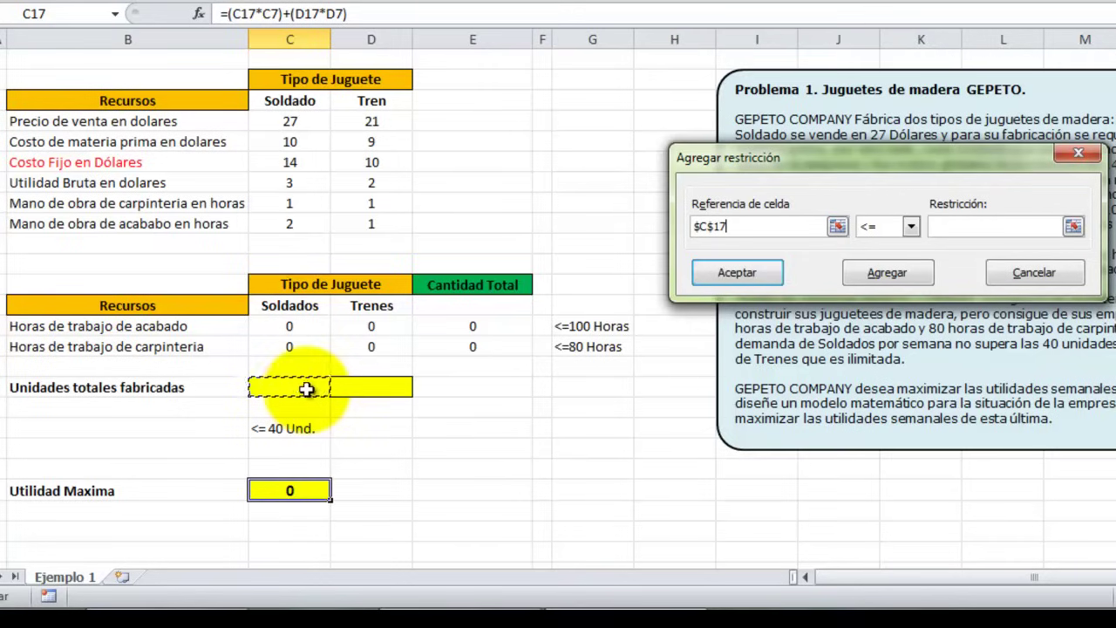
left_click(911, 226)
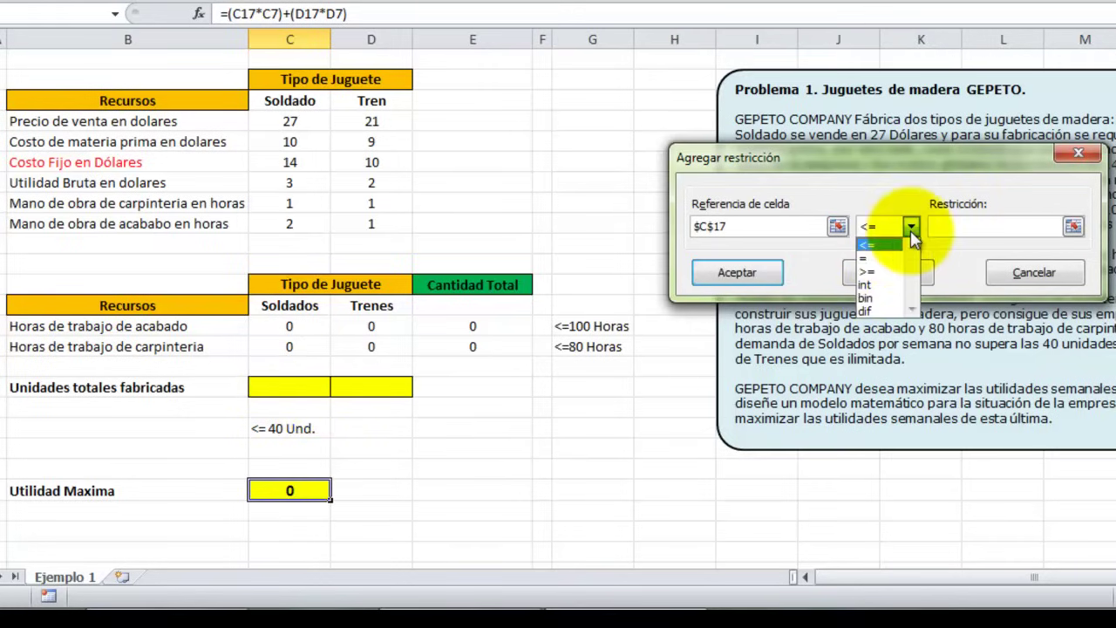
left_click(910, 226)
left_click(960, 228)
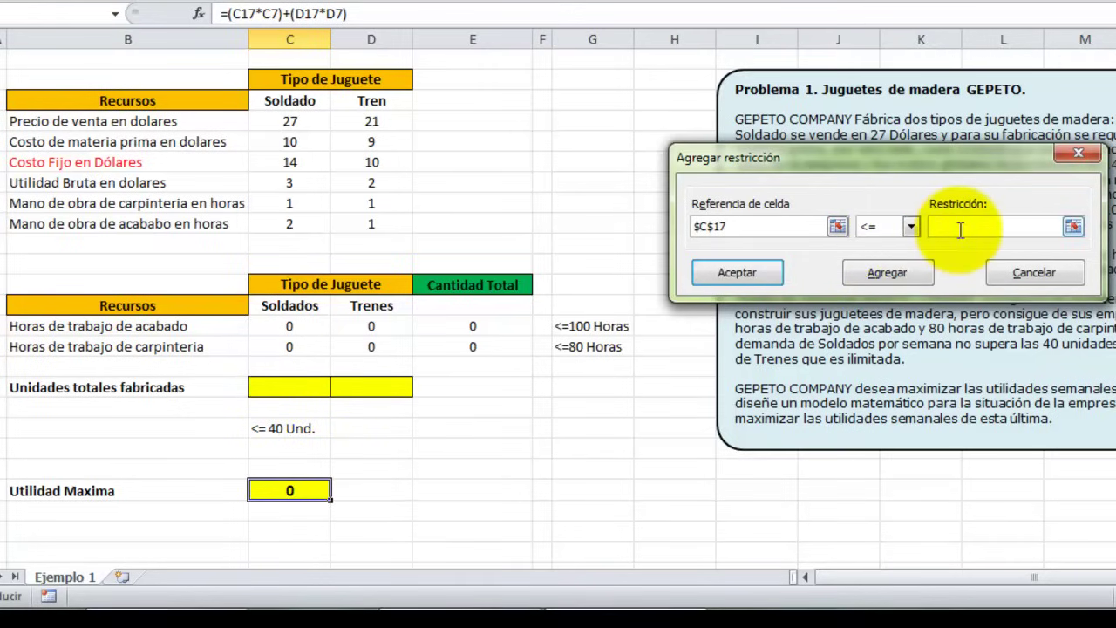
type("40")
left_click_drag(942, 157, 958, 54)
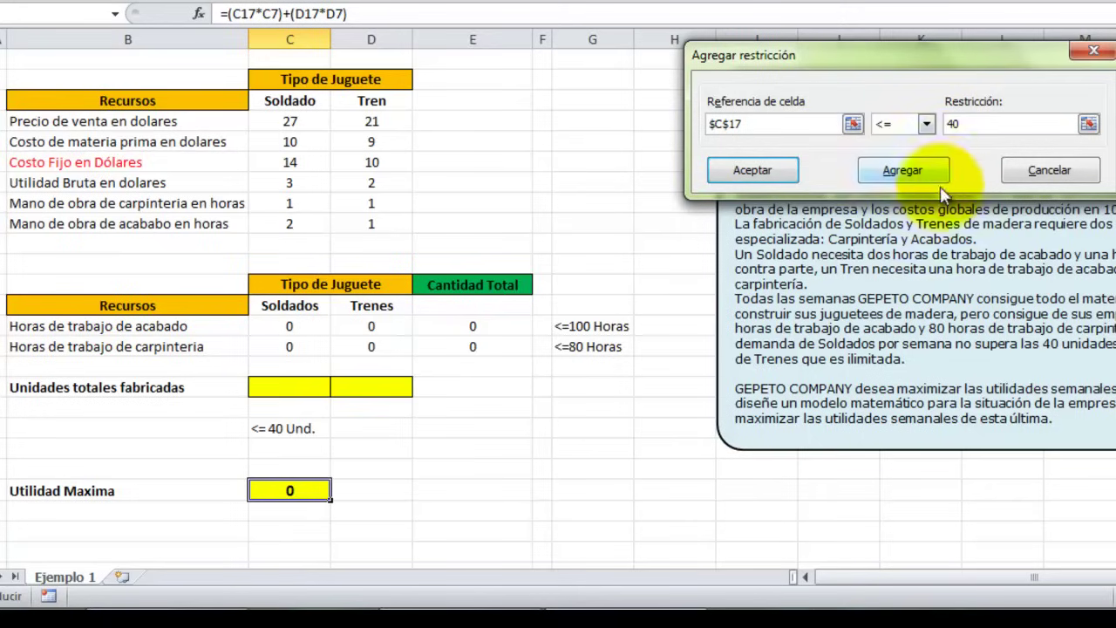
left_click(759, 169)
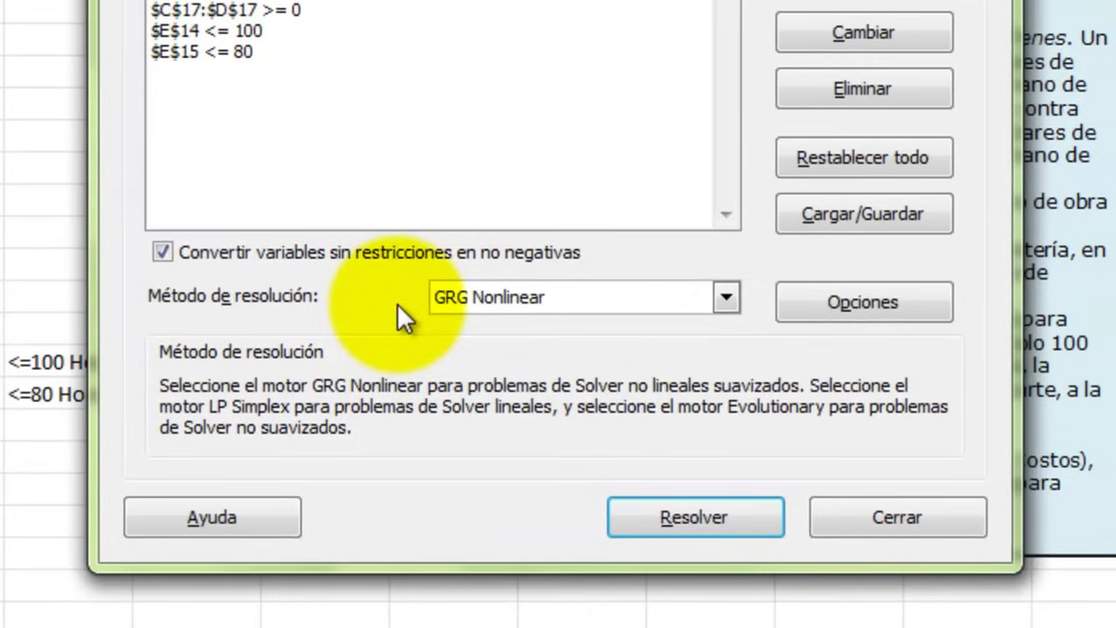
Select Simplex LP as the Solver solving method and run Solver on the model
left_click(727, 298)
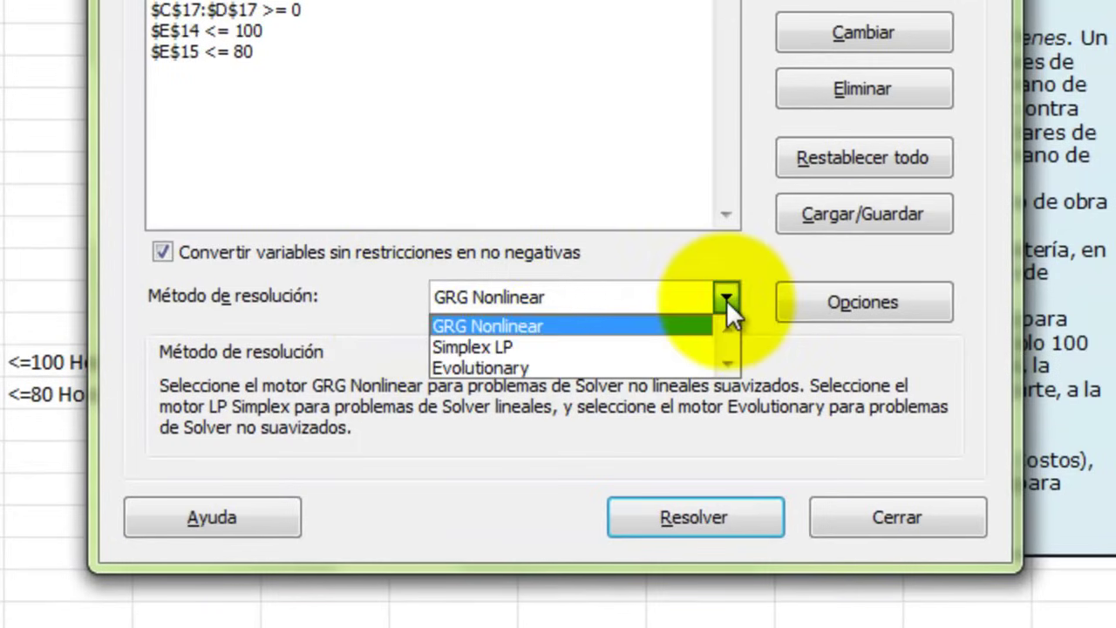
left_click(521, 349)
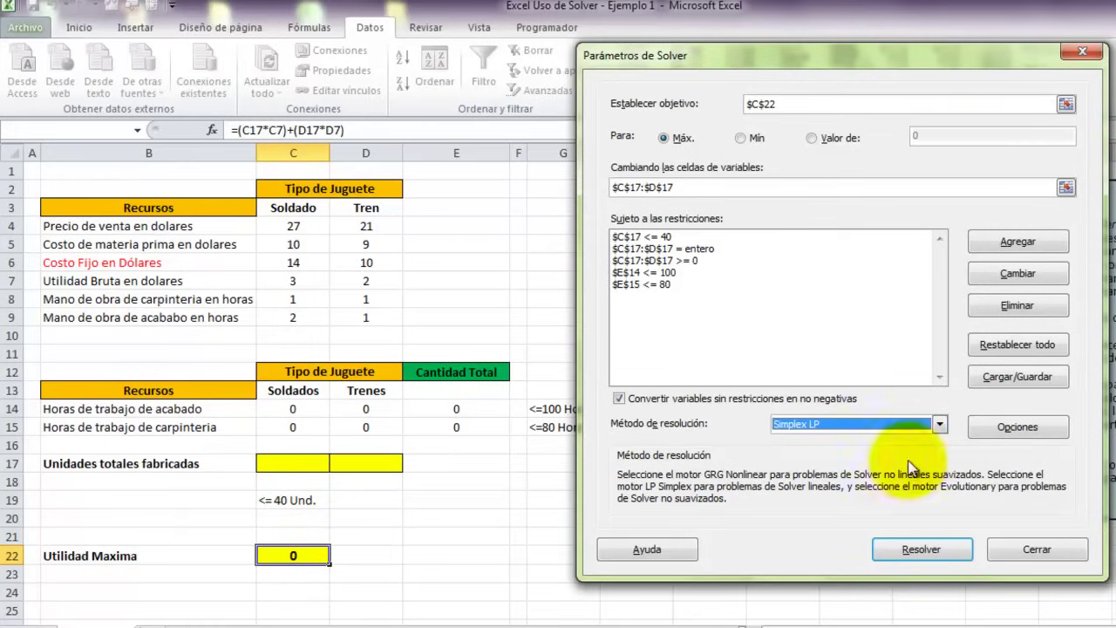
left_click(939, 425)
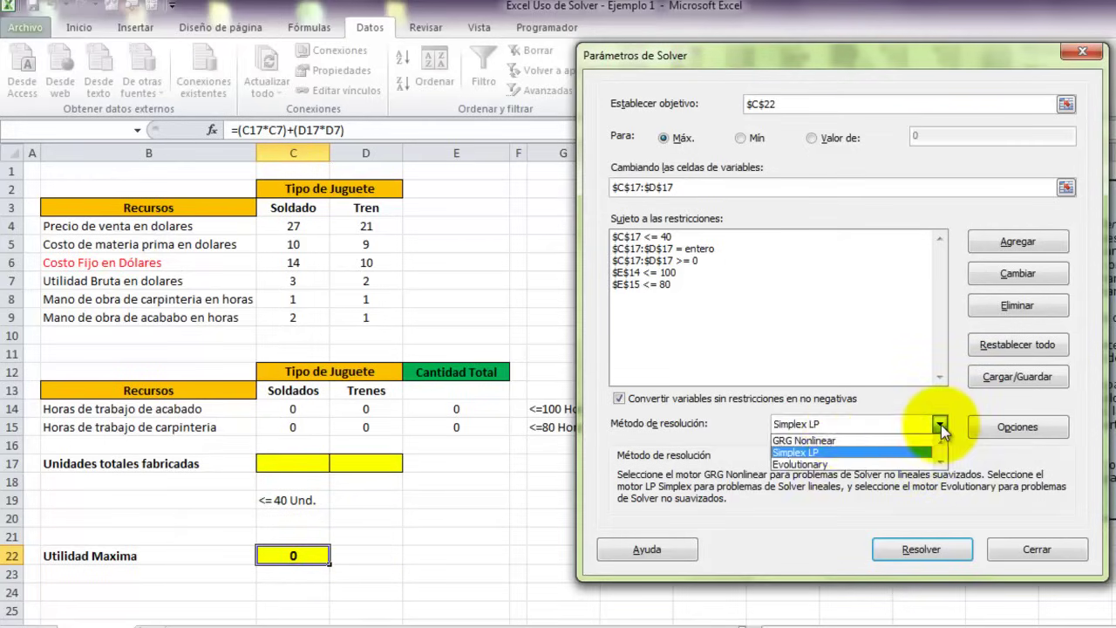
left_click(820, 453)
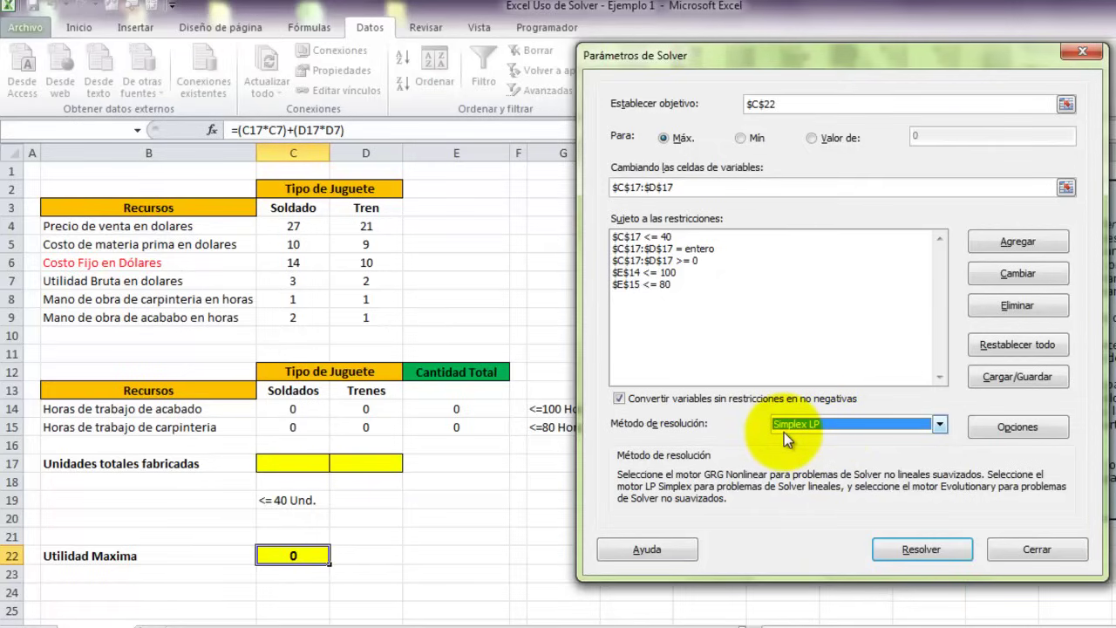
left_click(925, 551)
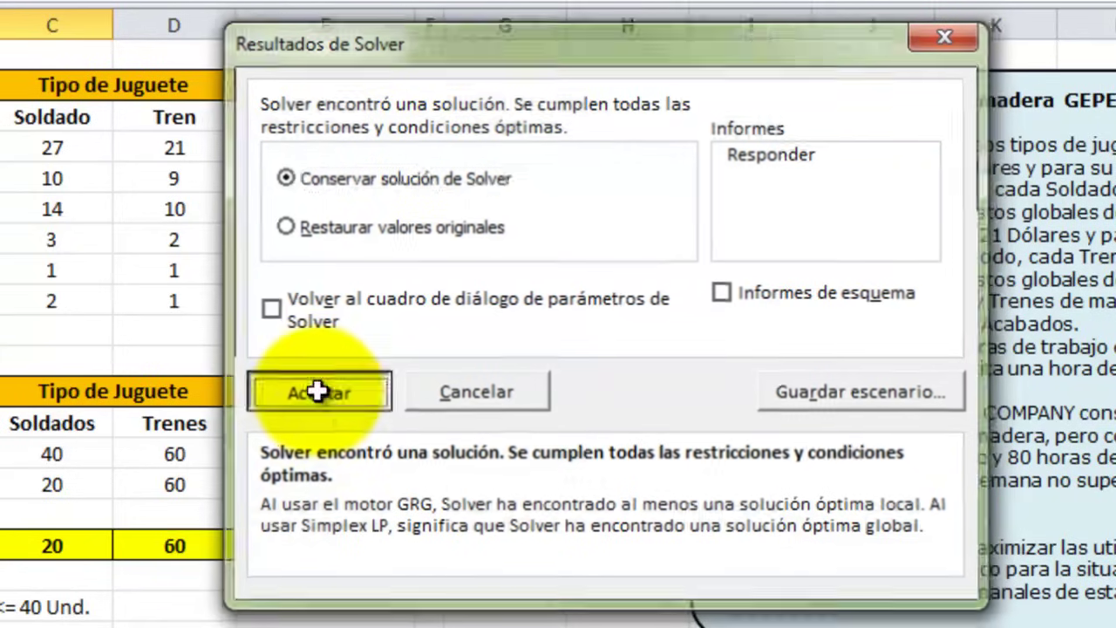
Accept Solver's solution of 20 soldiers and 60 trains, giving Utilidad Maxima 180
left_click(317, 390)
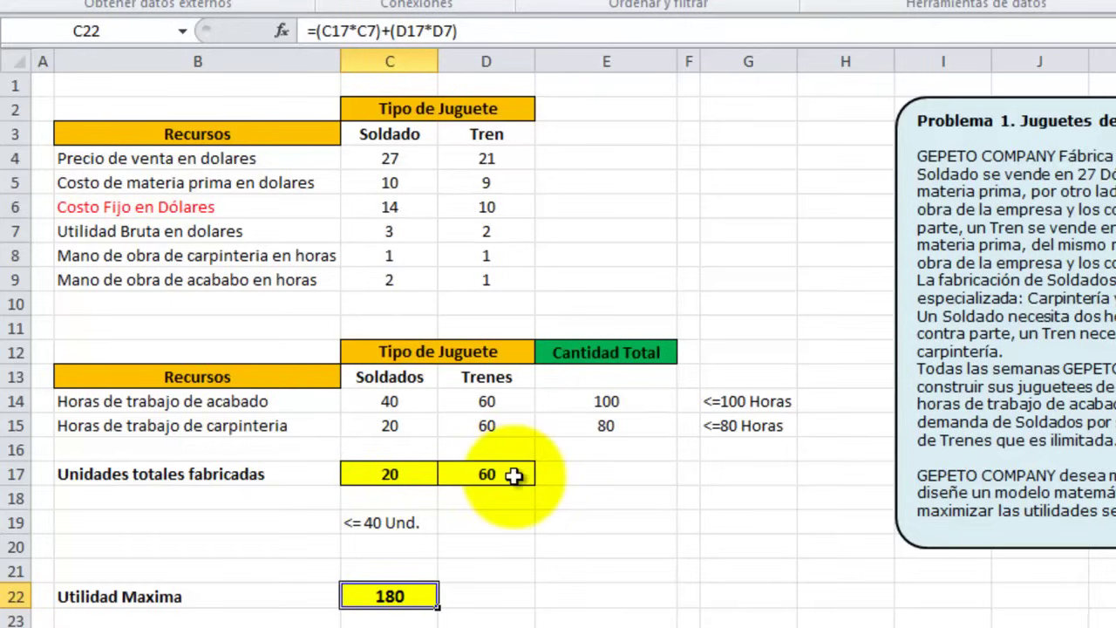
Inspect the finishing and carpentry hour total formulas in E14 and E15
left_click(642, 401)
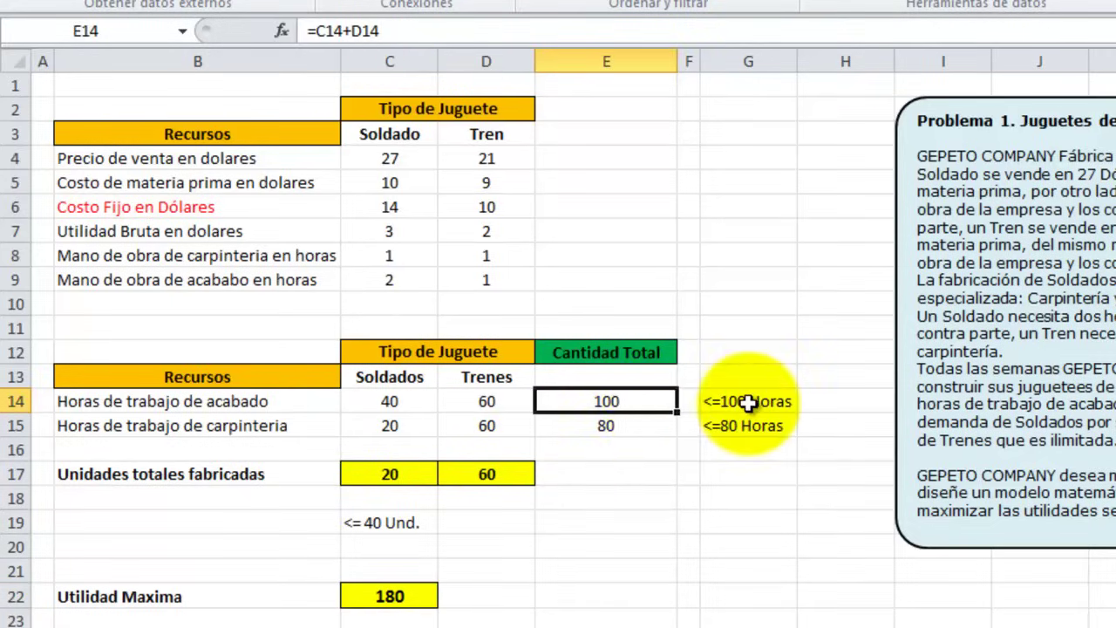
left_click(617, 426)
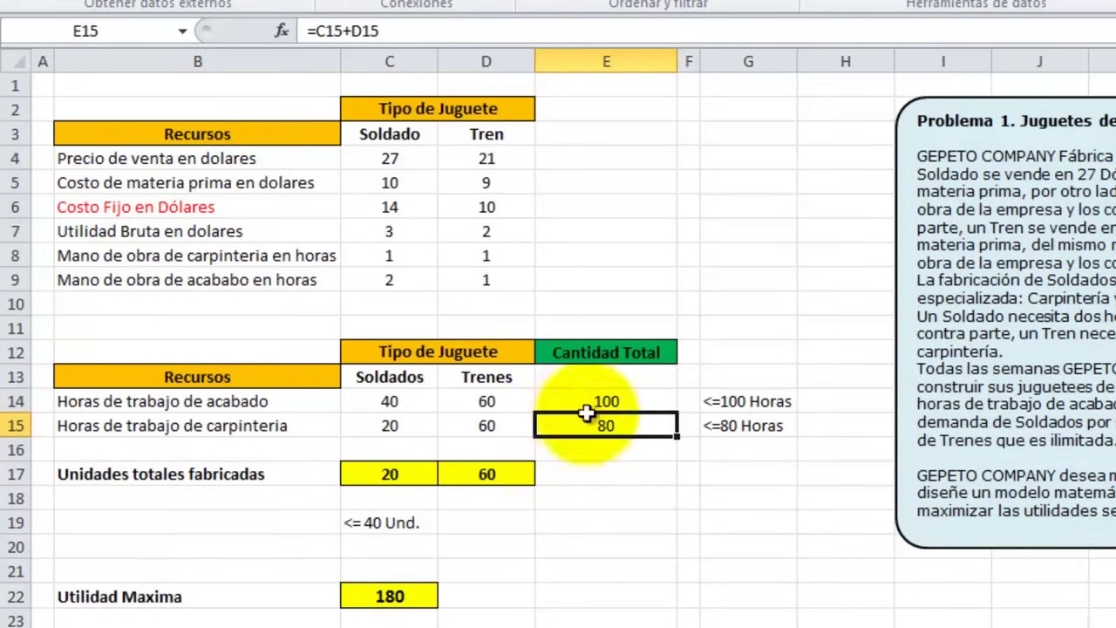
left_click(591, 401)
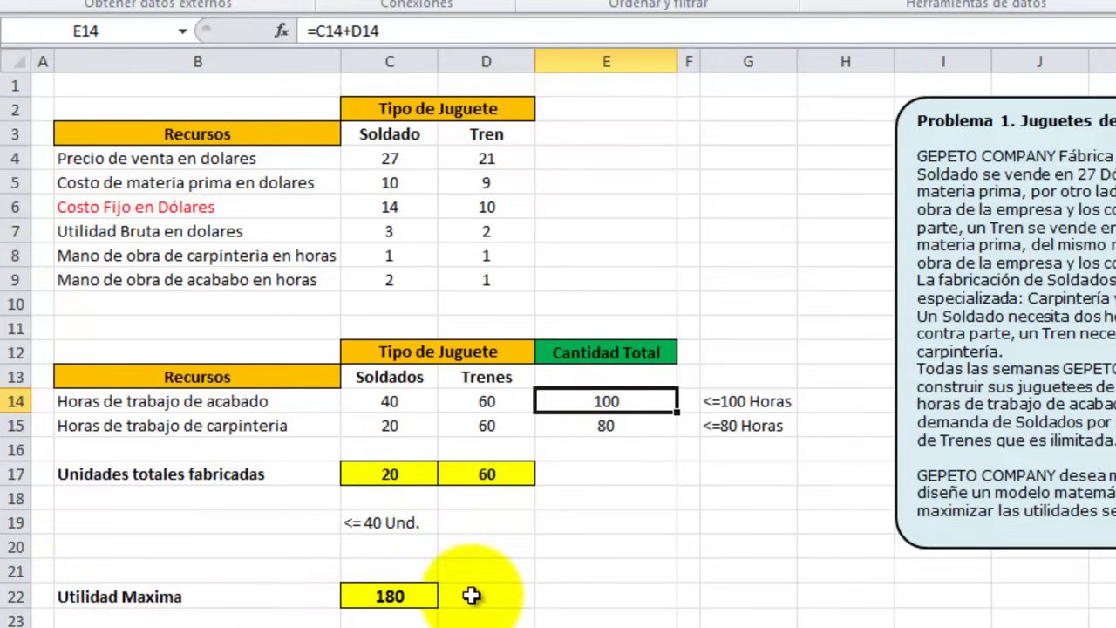
Clear the soldier and train quantities in C17:D17 so all totals read 0
left_click(414, 473)
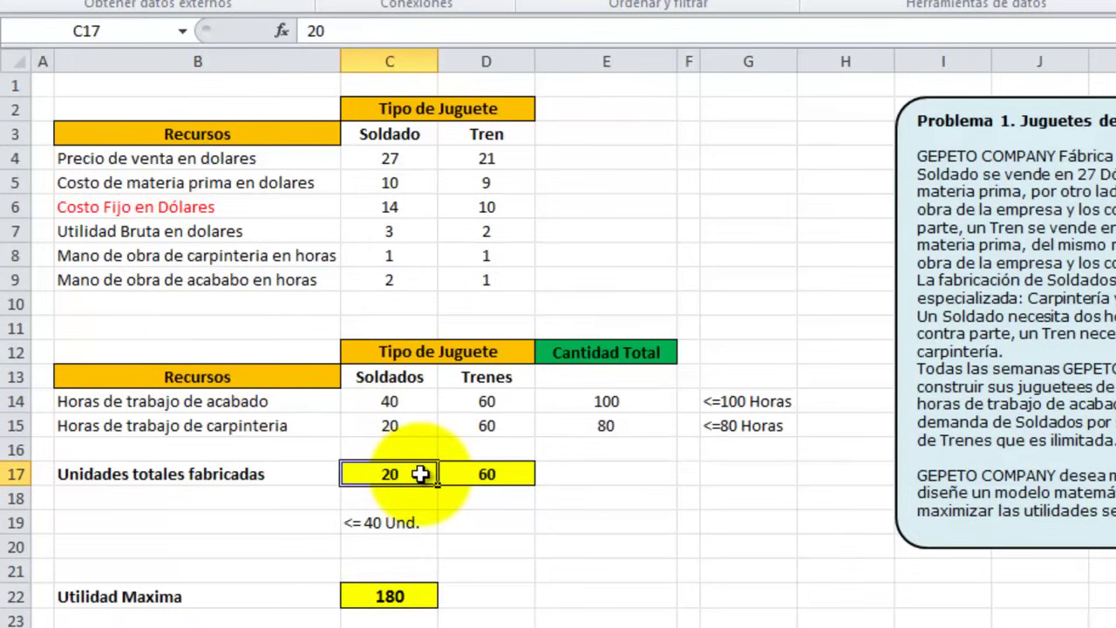
left_click_drag(421, 473, 507, 476)
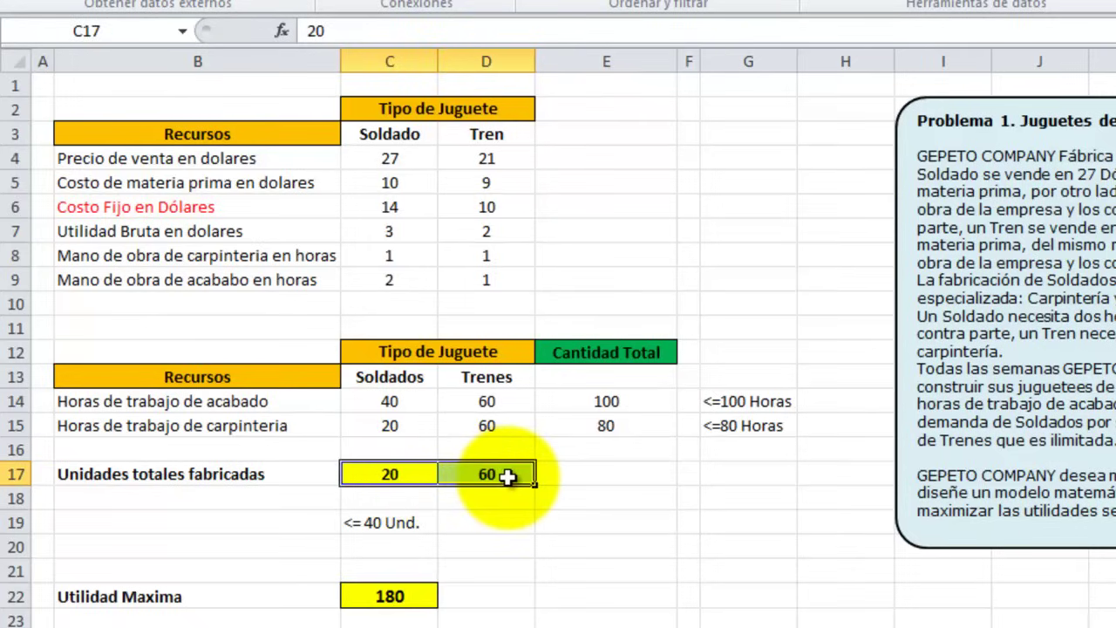
key("Delete")
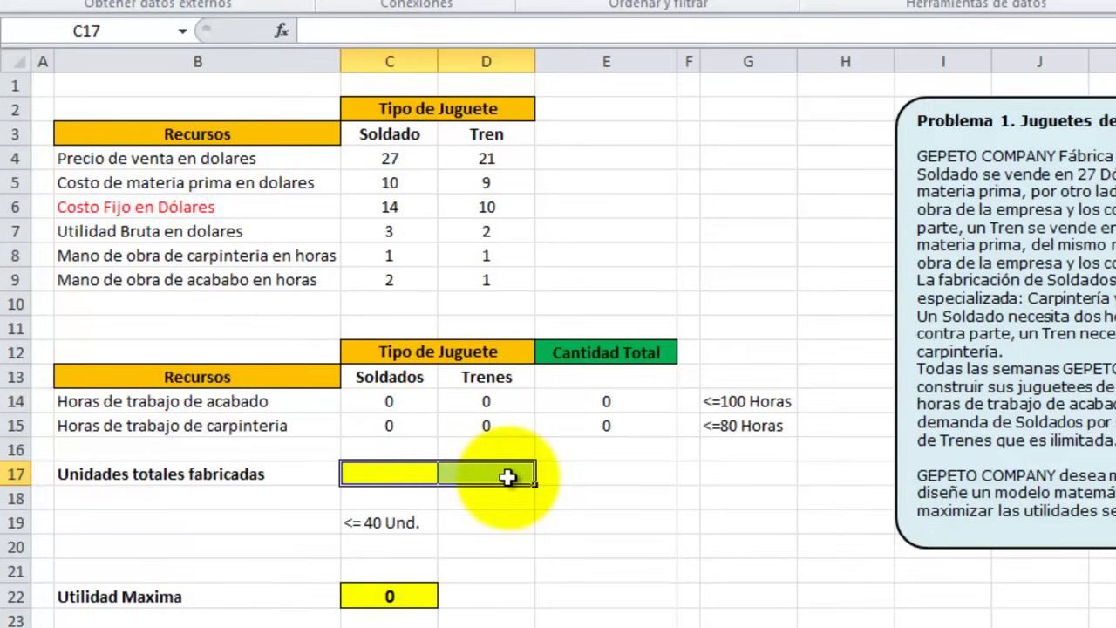
Try 30 soldiers and 50 trains in C17:D17, giving Utilidad Maxima 190
left_click(391, 474)
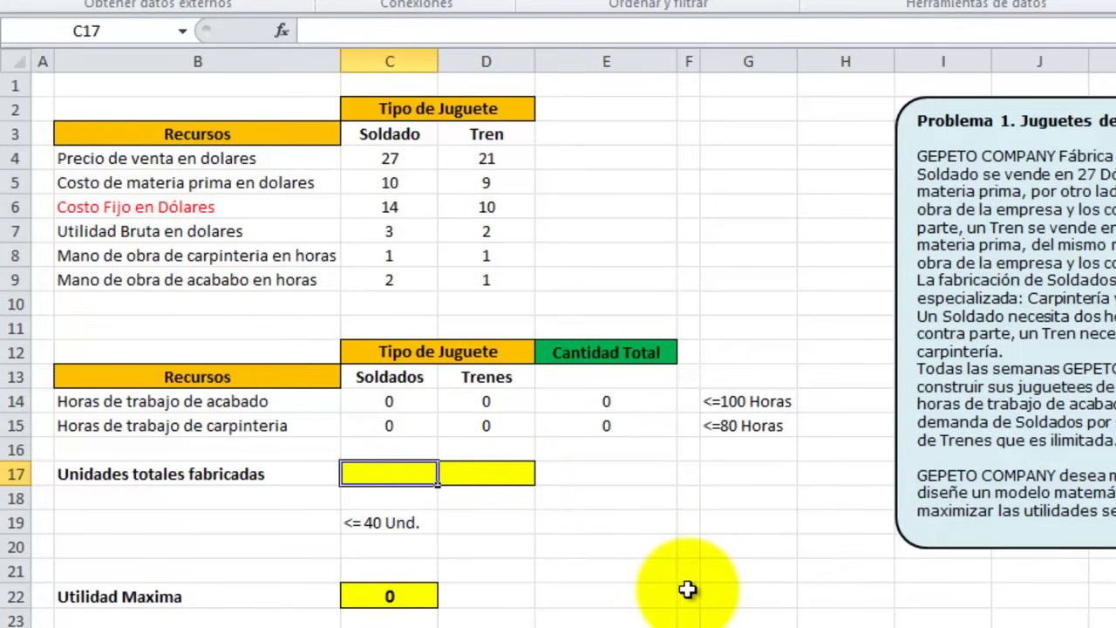
type("30")
key("Right")
type("50")
key("Return")
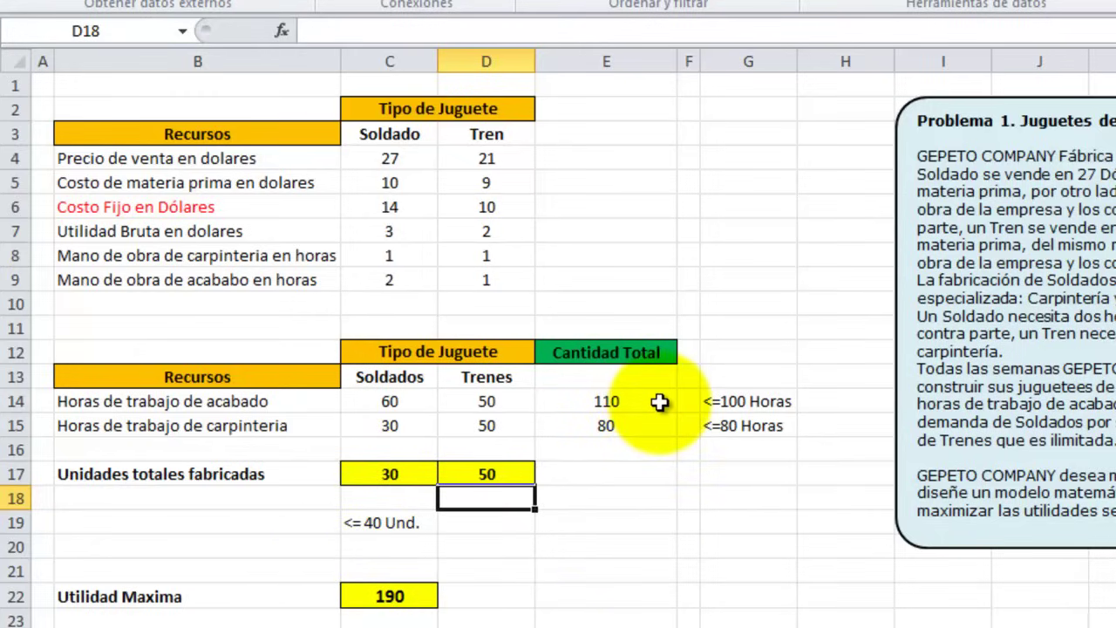
Try 28 soldiers, then 45 and 44 trains, with utility dropping to 184, 174 and 172
left_click(393, 476)
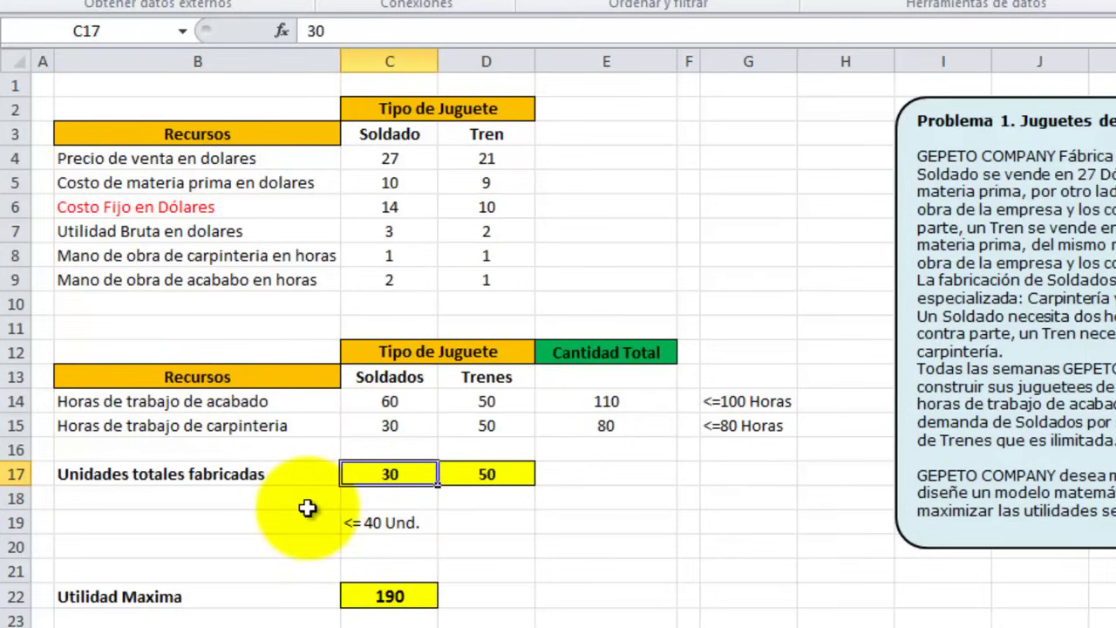
type("28")
key("Return")
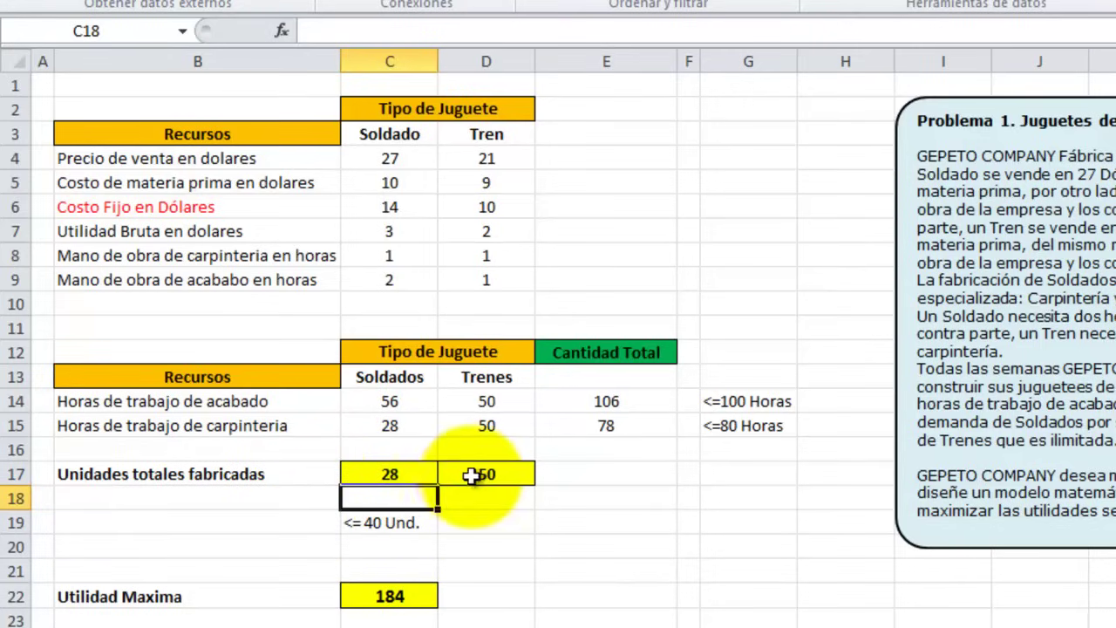
left_click(476, 477)
type("45")
key("Return")
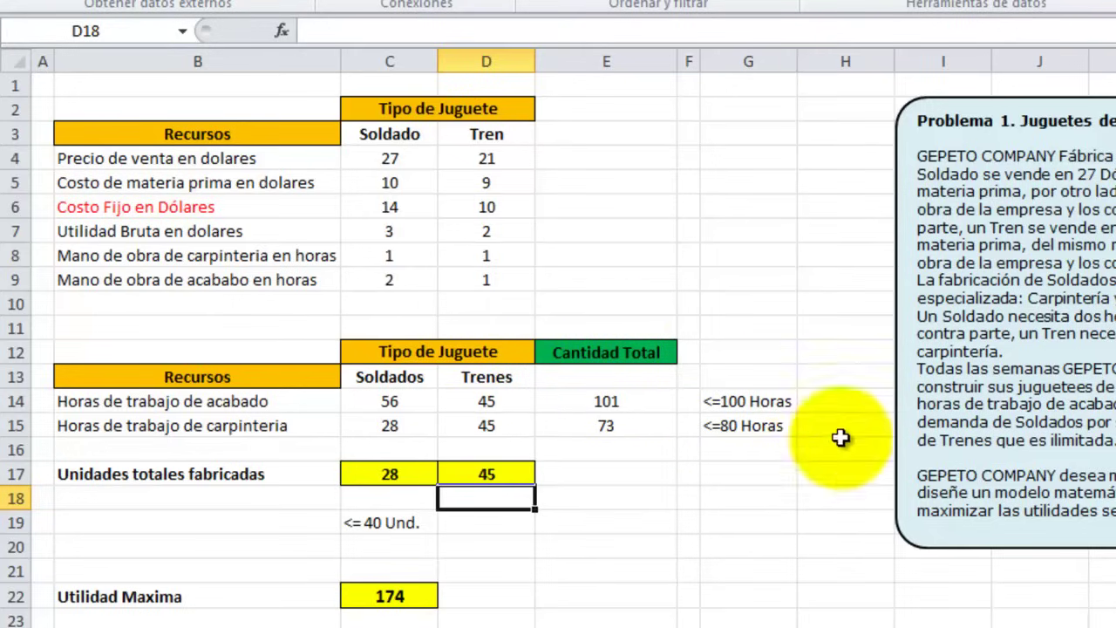
left_click(517, 473)
type("4")
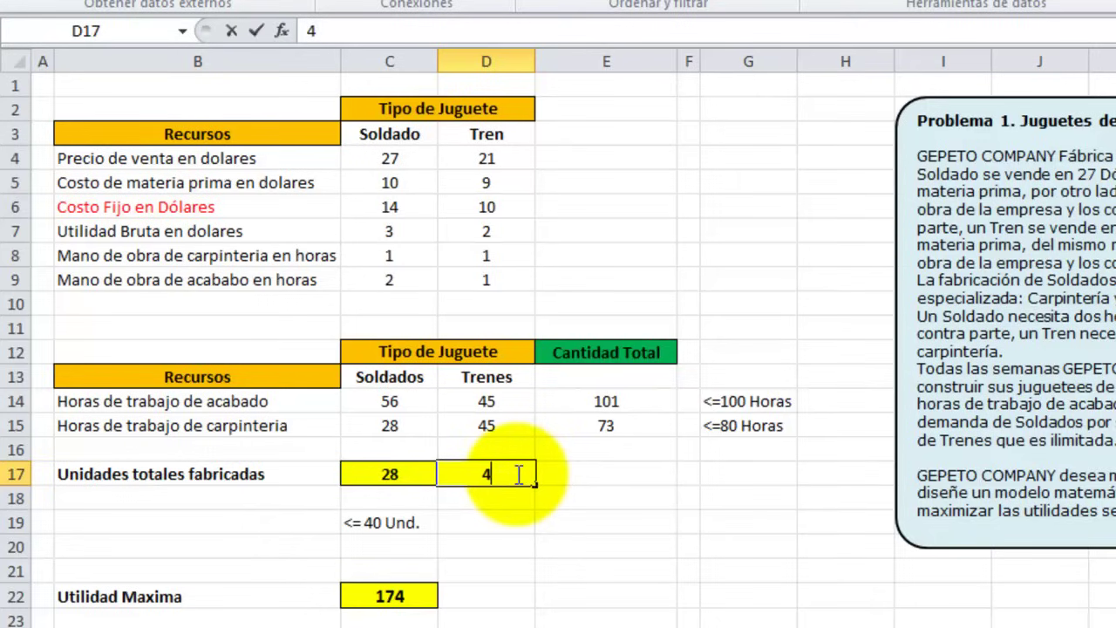
type("4")
key("Return")
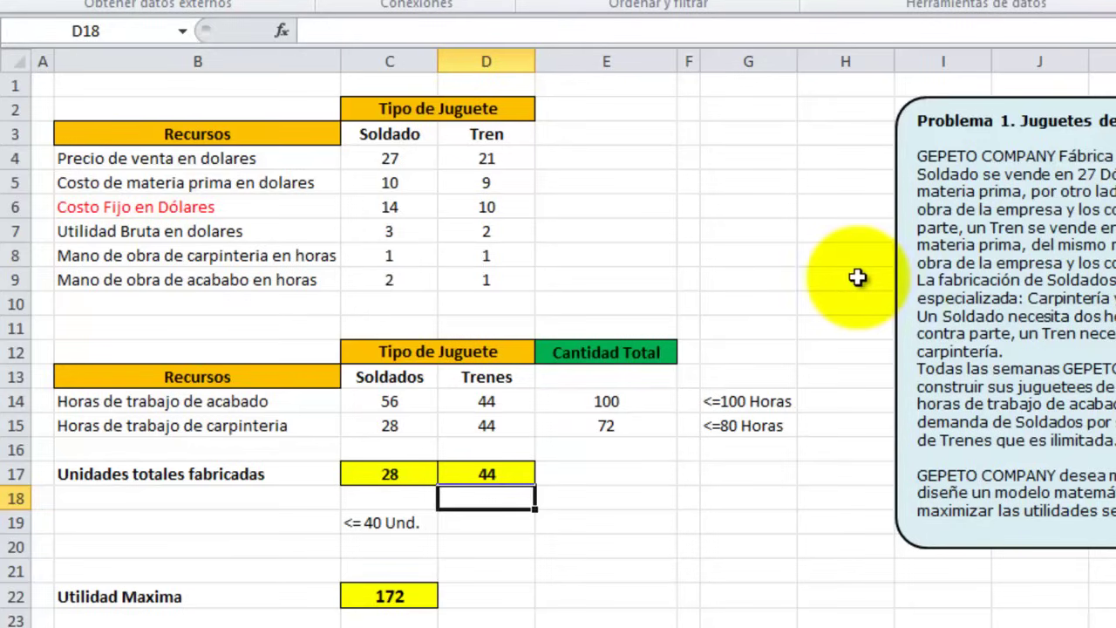
Restore 20 soldiers and 60 trains in C17:D17 for Utilidad Maxima 180
left_click(403, 471)
type("20")
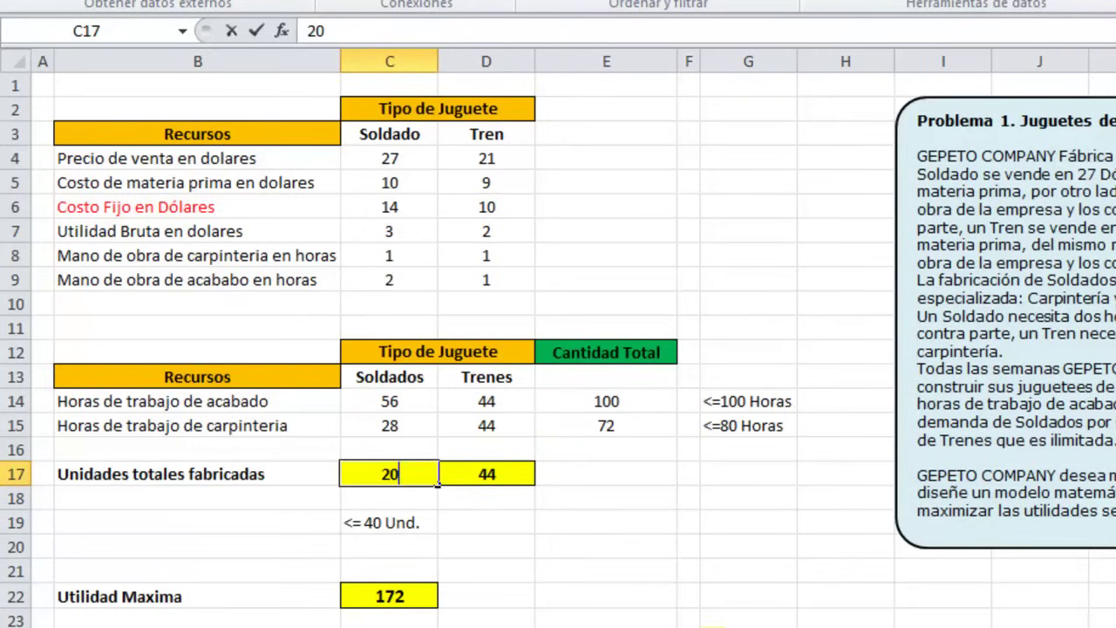
key("Tab")
type("6")
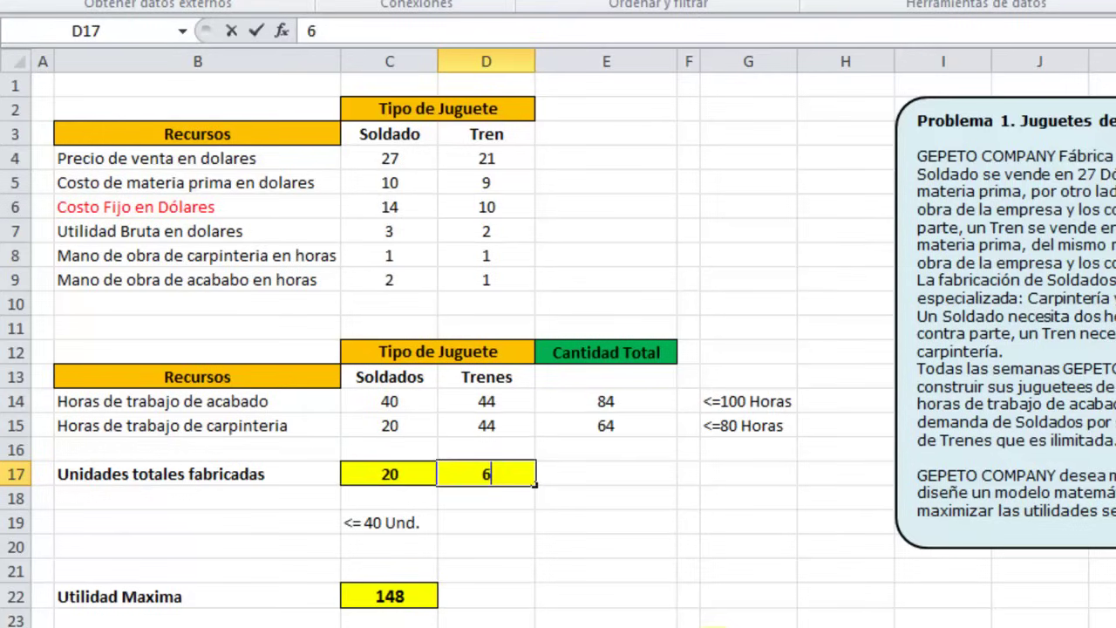
type("0")
key("Return")
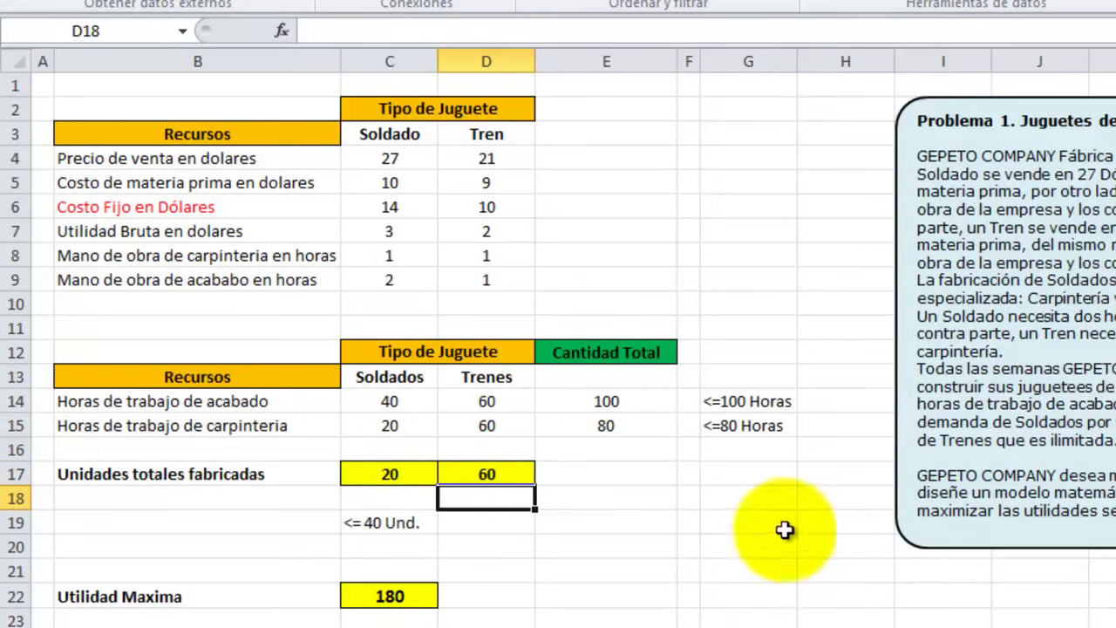